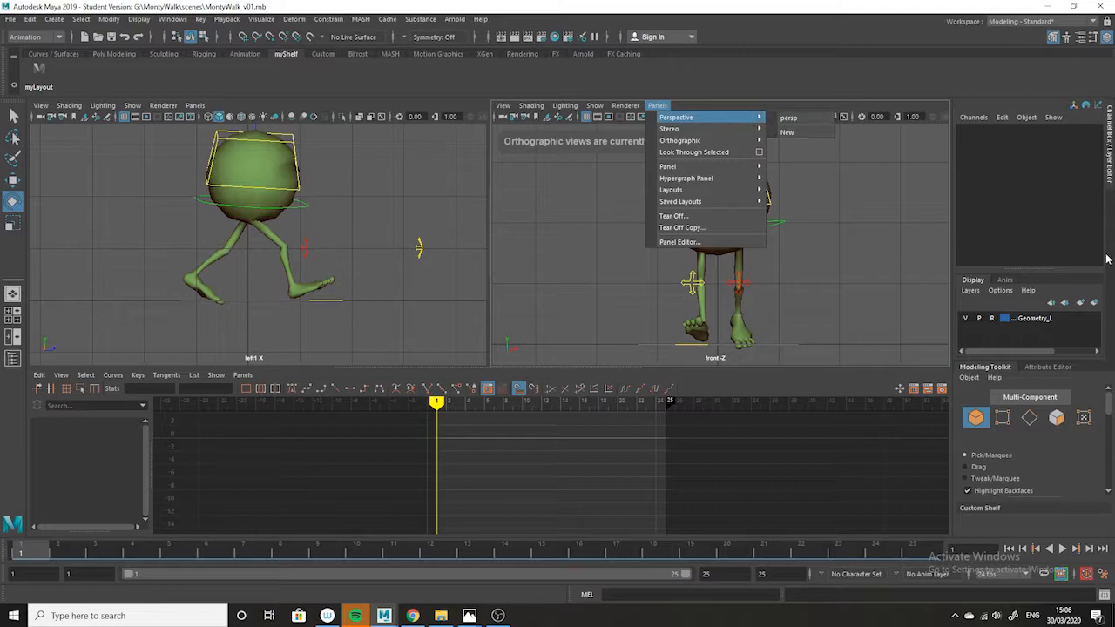
Switch the front viewport to the persp camera and play the walk cycle while viewing the character from another angle.
{"action": "left_click", "coordinate": [1045, 8]}
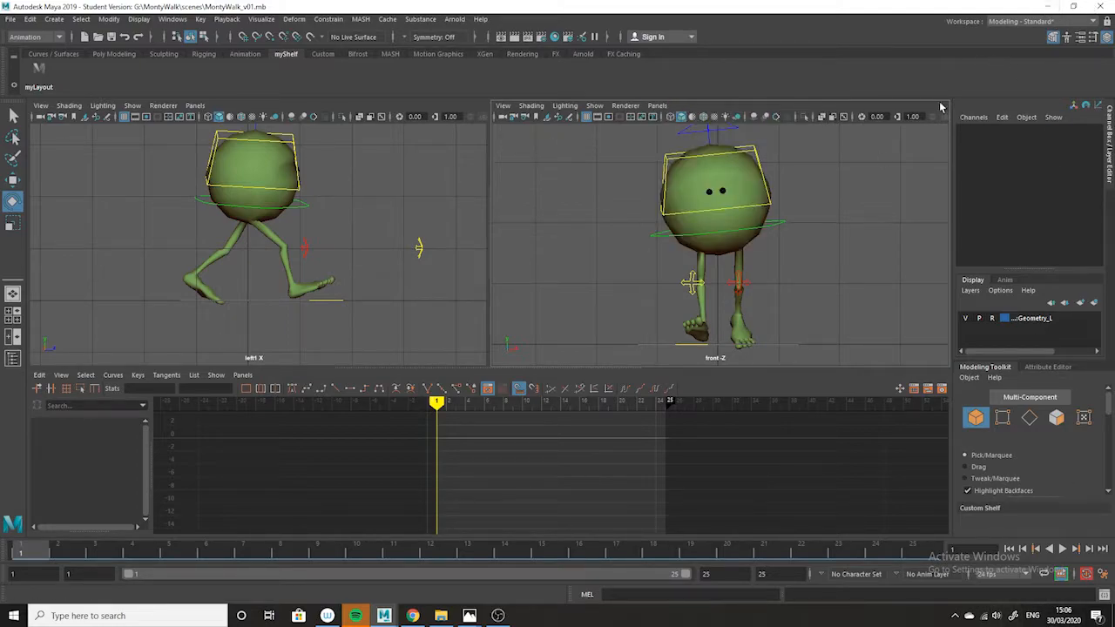
{"action": "mouse_move", "coordinate": [681, 116]}
{"action": "left_click", "coordinate": [789, 119]}
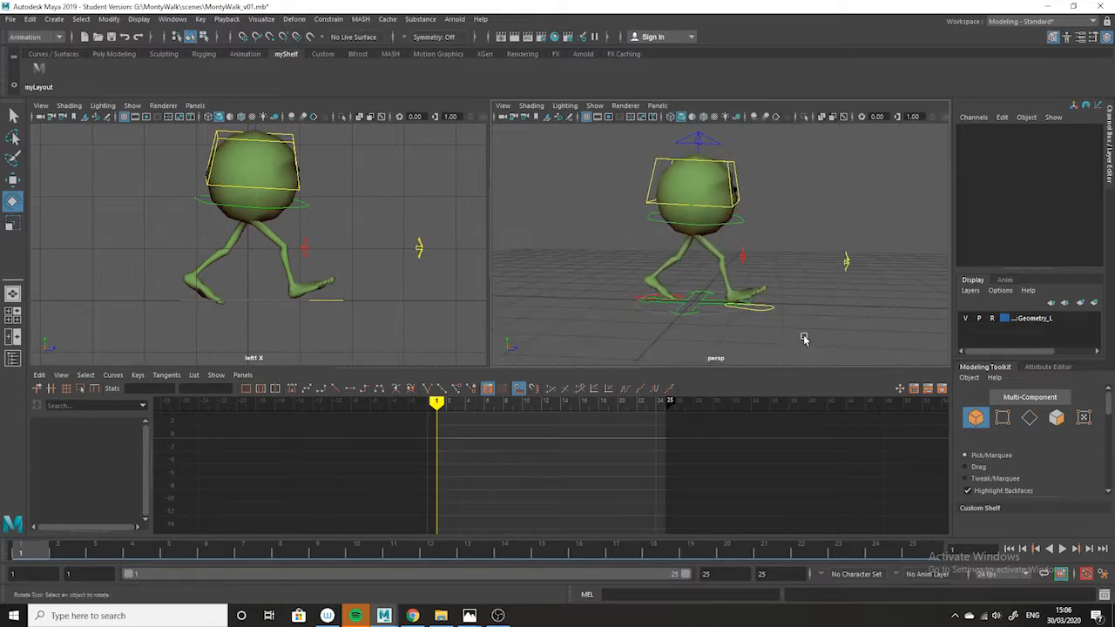
{"action": "left_click", "coordinate": [1061, 549]}
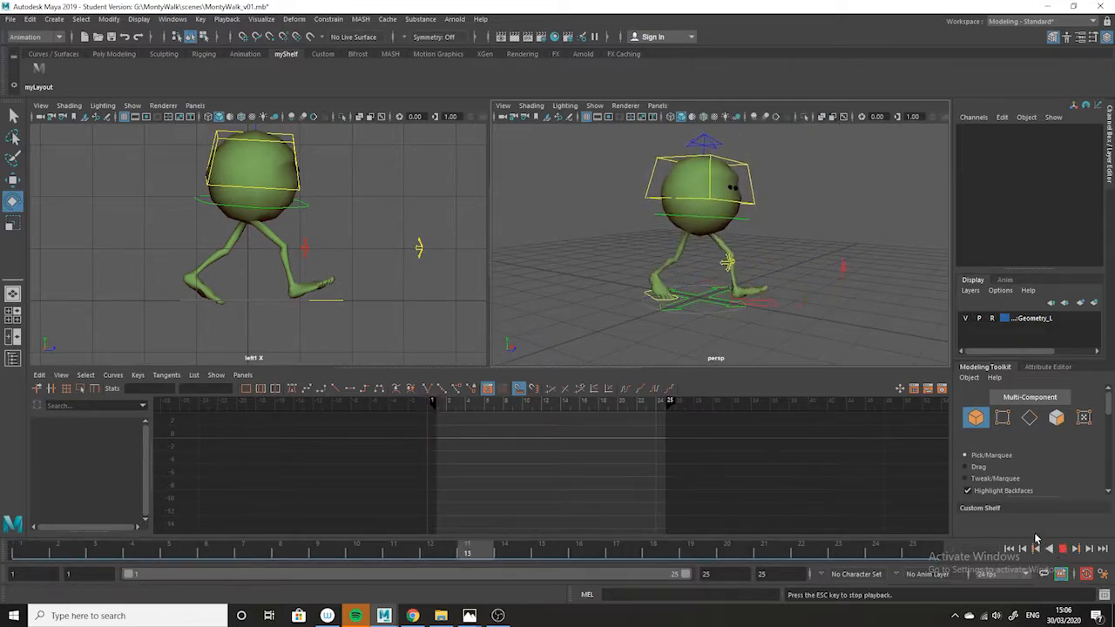
{"action": "left_click_drag", "start_coordinate": [727, 332], "coordinate": [736, 364], "text": "alt"}
{"action": "left_click", "coordinate": [1060, 549]}
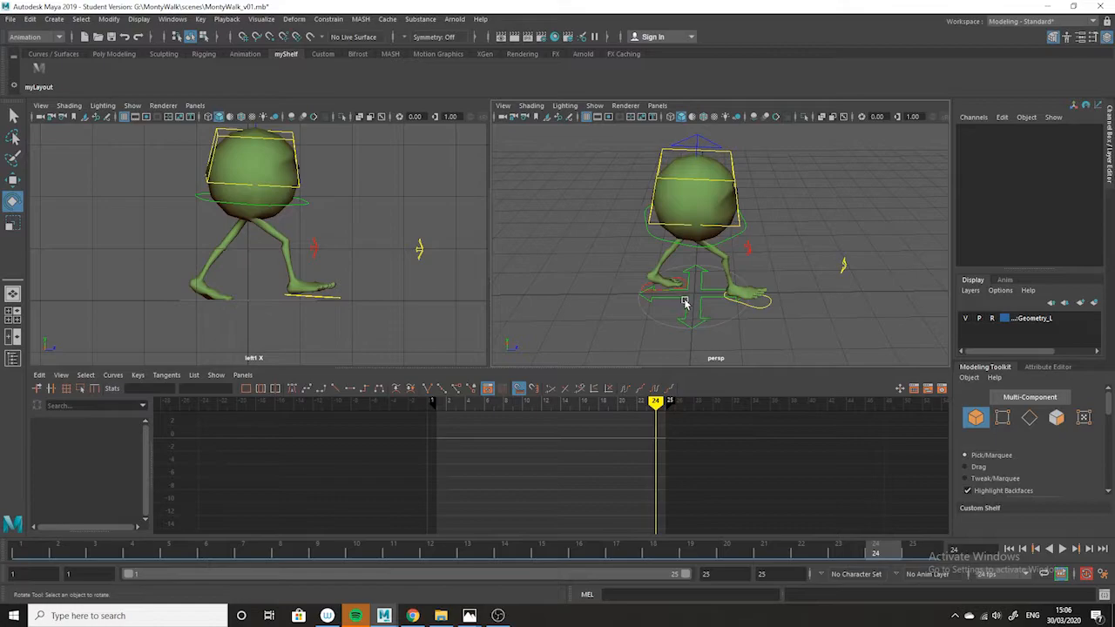
Key the placement control under the character's feet at frames 1 and 12, and activate the Move tool.
{"action": "left_click", "coordinate": [685, 303]}
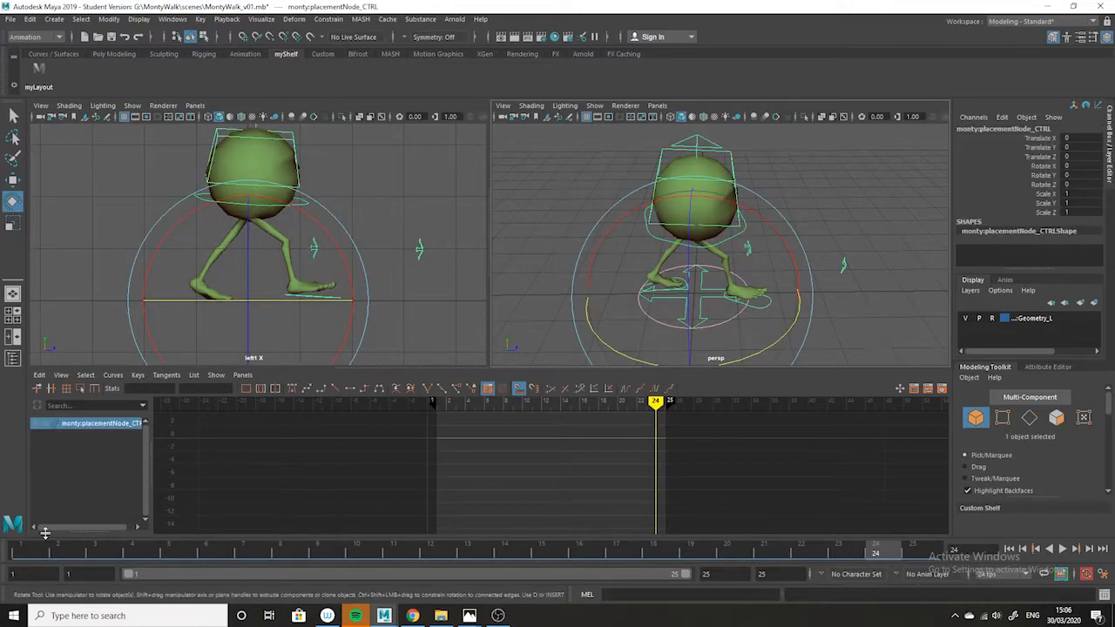
{"action": "left_click", "coordinate": [12, 555]}
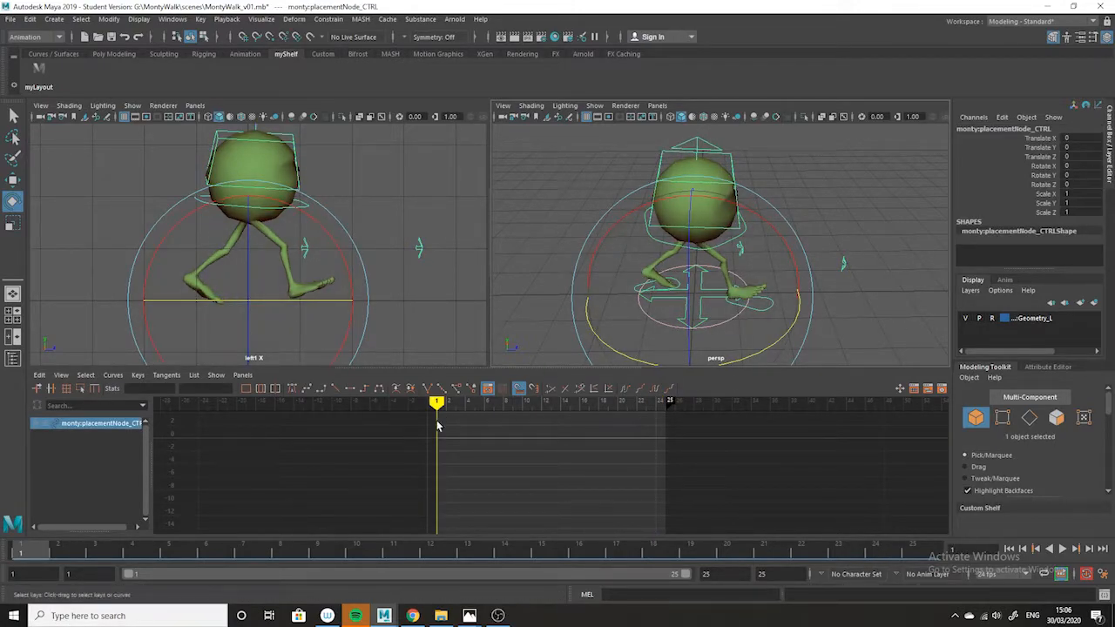
{"action": "key", "text": "s"}
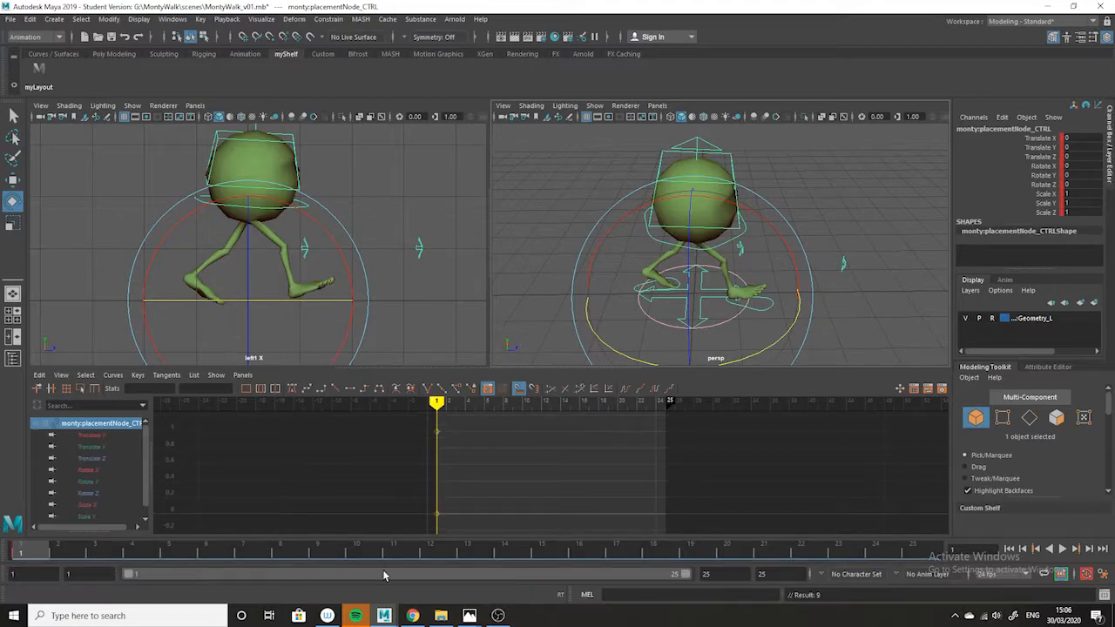
{"action": "left_click", "coordinate": [429, 556]}
{"action": "key", "text": "s"}
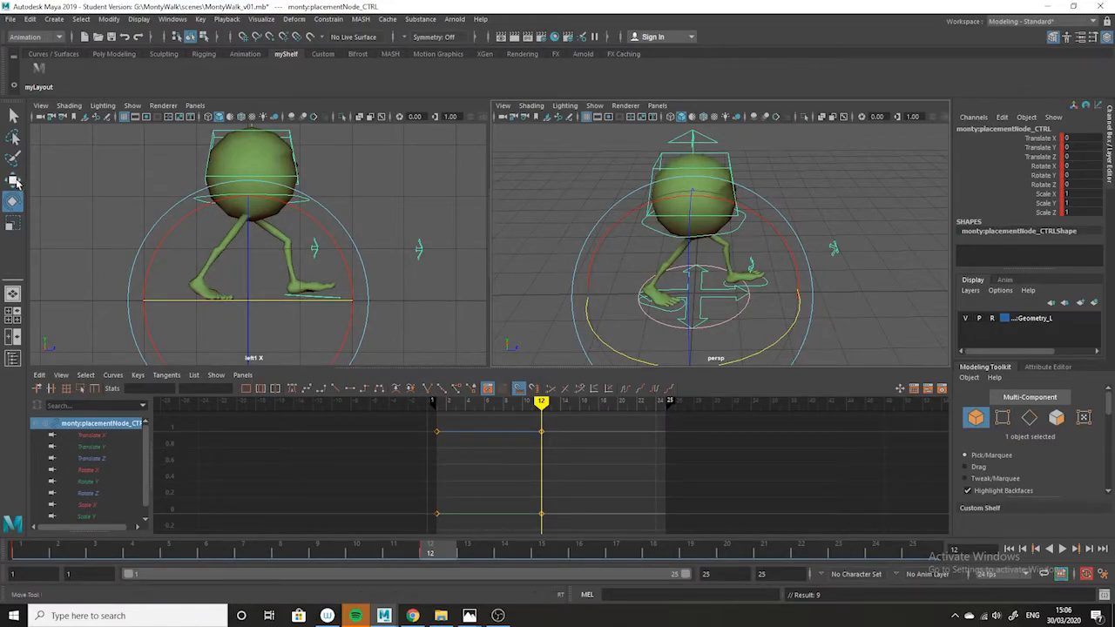
{"action": "key", "text": "w"}
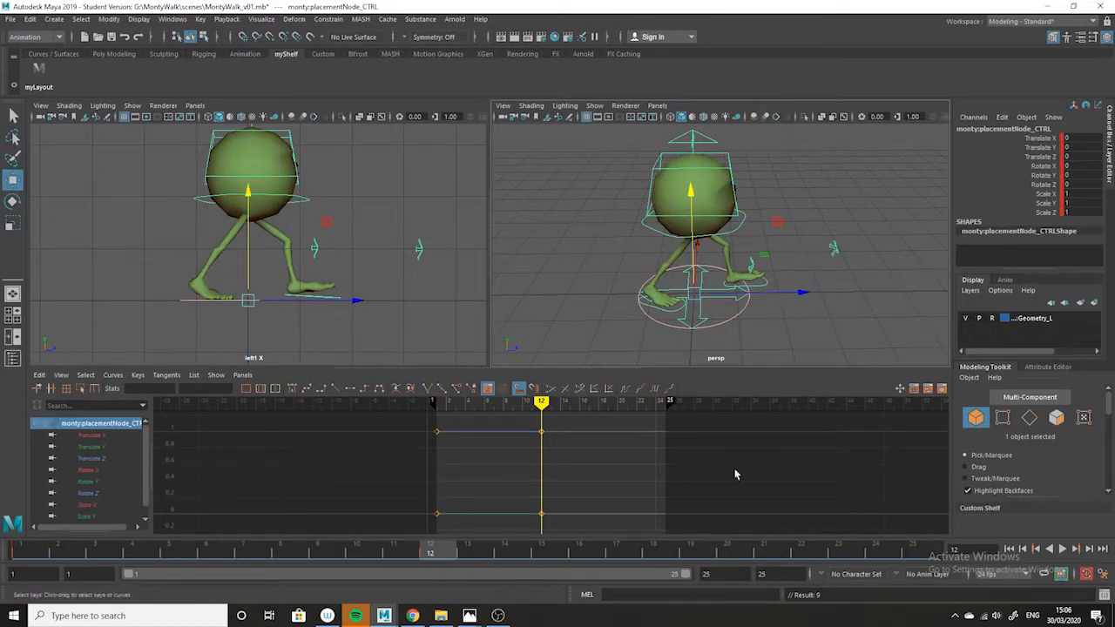
{"action": "left_click_drag", "start_coordinate": [531, 422], "coordinate": [553, 440]}
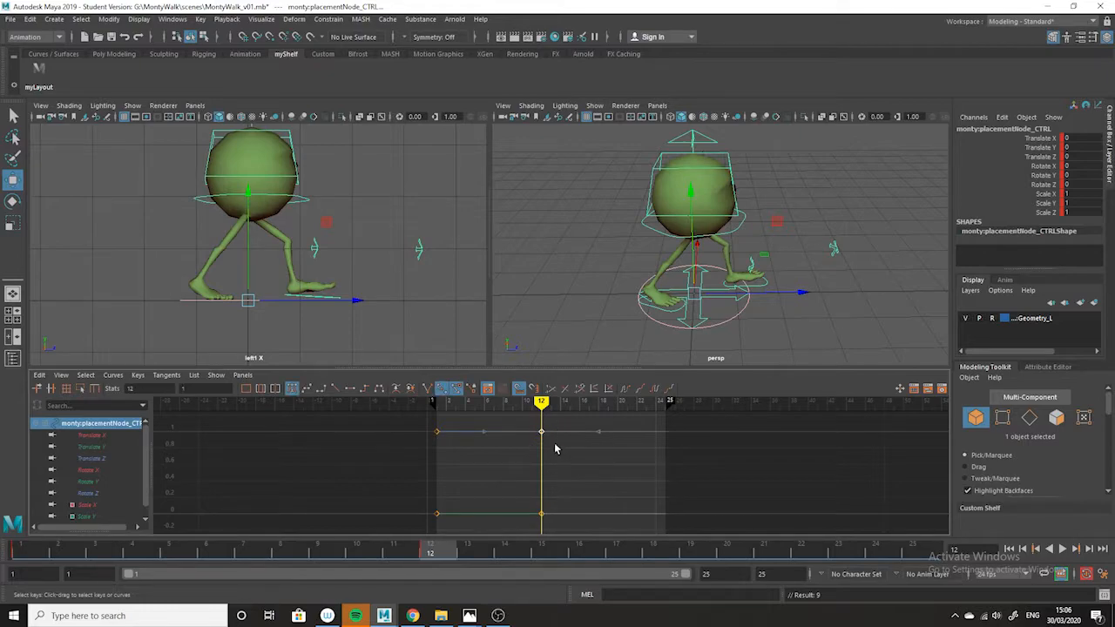
{"action": "middle_click_drag", "start_coordinate": [541, 437], "coordinate": [542, 446]}
{"action": "key", "text": "ctrl+z"}
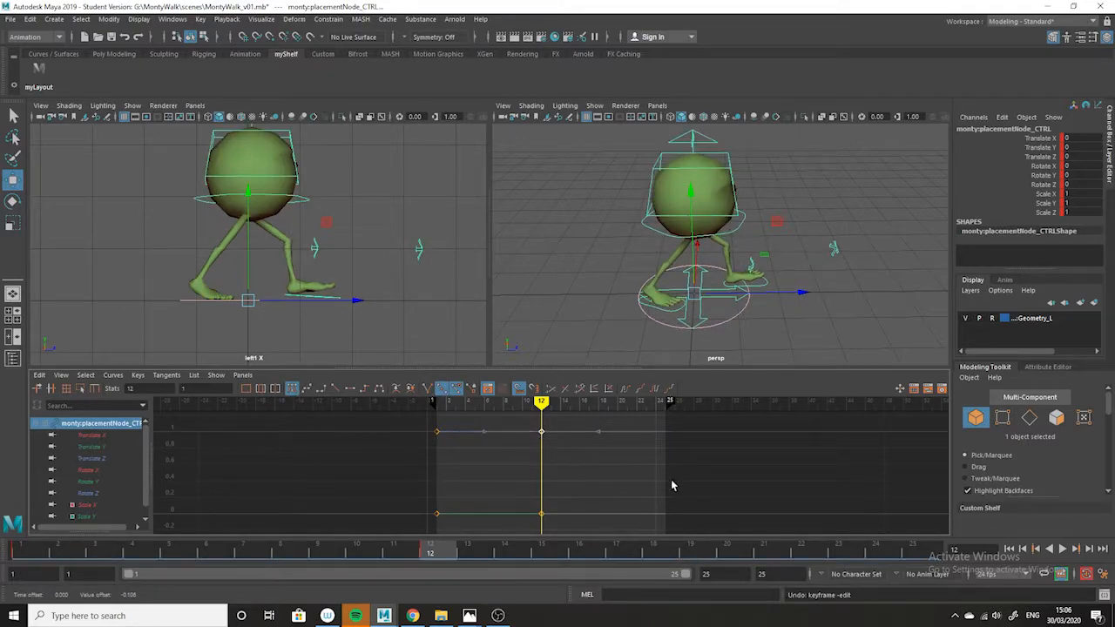
Isolate the placement control's Translate Z curve and raise its frame 12 key to about 0.642.
{"action": "left_click", "coordinate": [109, 460]}
{"action": "scroll", "coordinate": [730, 493], "scroll_direction": "down", "scroll_amount": 3}
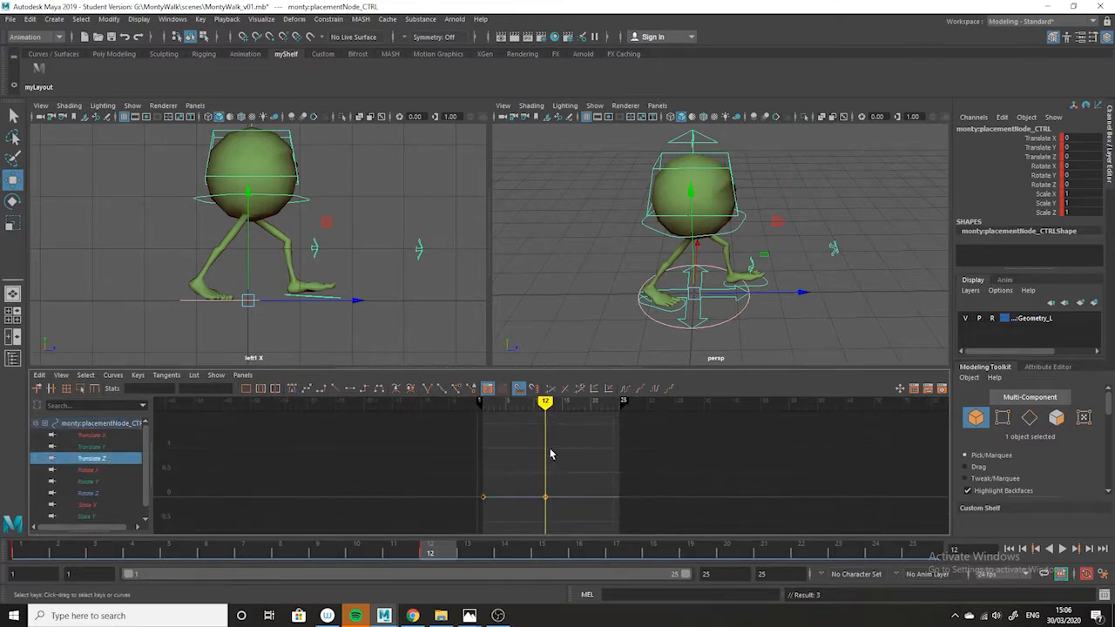
{"action": "left_click_drag", "start_coordinate": [531, 455], "coordinate": [551, 504]}
{"action": "middle_click_drag", "start_coordinate": [588, 507], "coordinate": [600, 471], "text": "alt"}
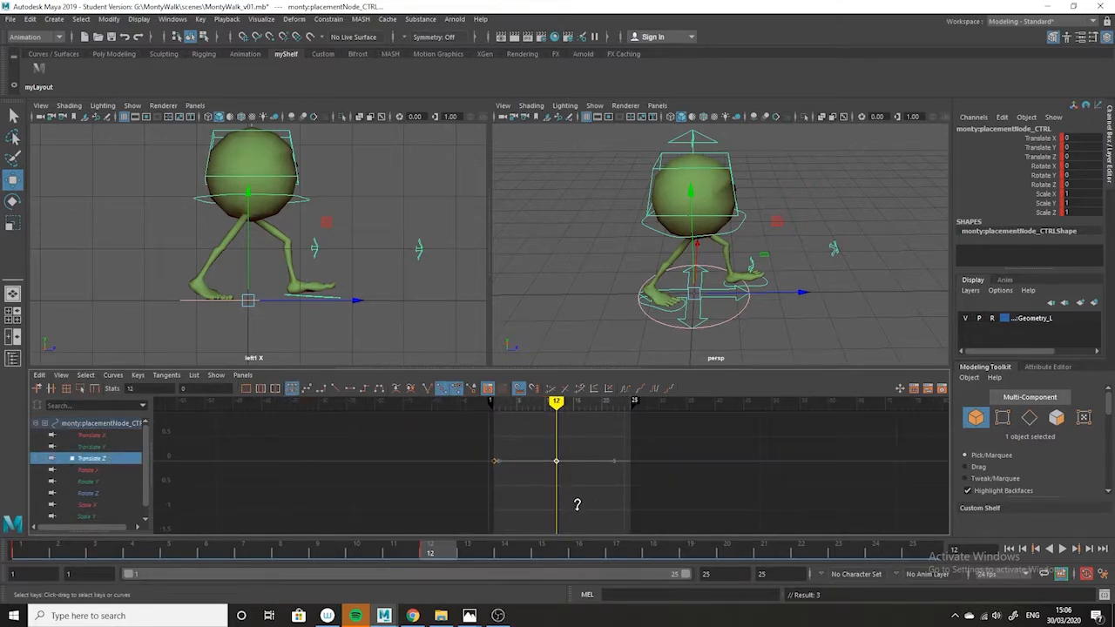
{"action": "right_click_drag", "start_coordinate": [576, 504], "coordinate": [609, 515], "text": "alt"}
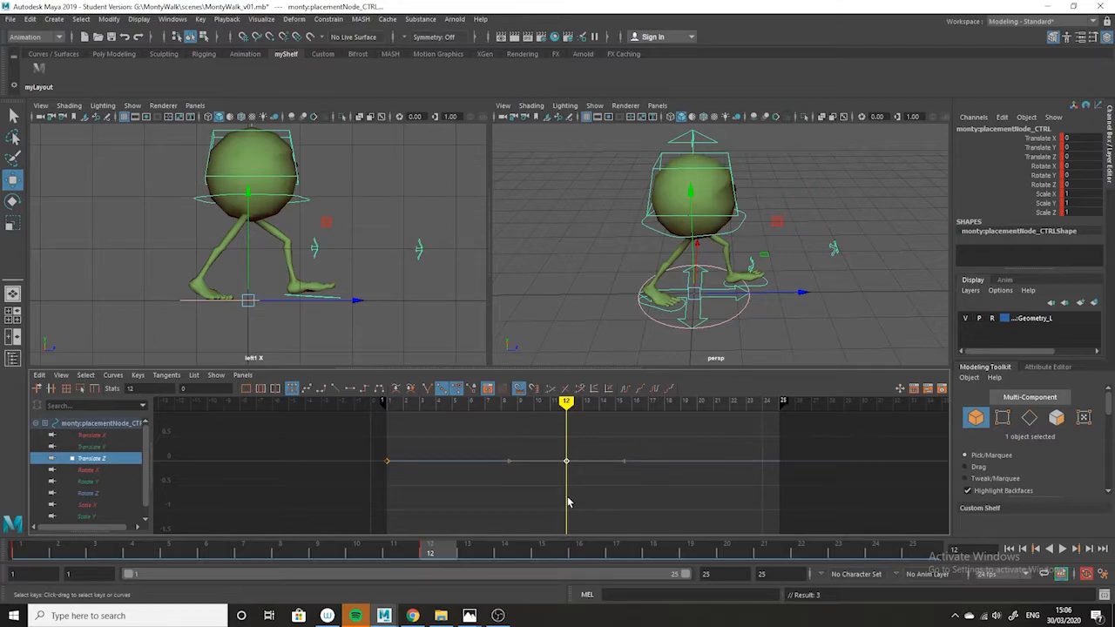
{"action": "middle_click_drag", "start_coordinate": [571, 477], "coordinate": [572, 512], "text": "shift"}
{"action": "right_click_drag", "start_coordinate": [570, 497], "coordinate": [575, 488], "text": "alt+shift"}
{"action": "left_click_drag", "start_coordinate": [646, 420], "coordinate": [580, 465]}
{"action": "left_click_drag", "start_coordinate": [643, 437], "coordinate": [420, 529]}
{"action": "left_click_drag", "start_coordinate": [624, 365], "coordinate": [614, 188]}
Give both Translate Z keys linear tangents and set the curve's post infinity to Cycle with Offset.
{"action": "scroll", "coordinate": [684, 364], "scroll_direction": "down", "scroll_amount": 4}
{"action": "left_click_drag", "start_coordinate": [664, 336], "coordinate": [355, 477]}
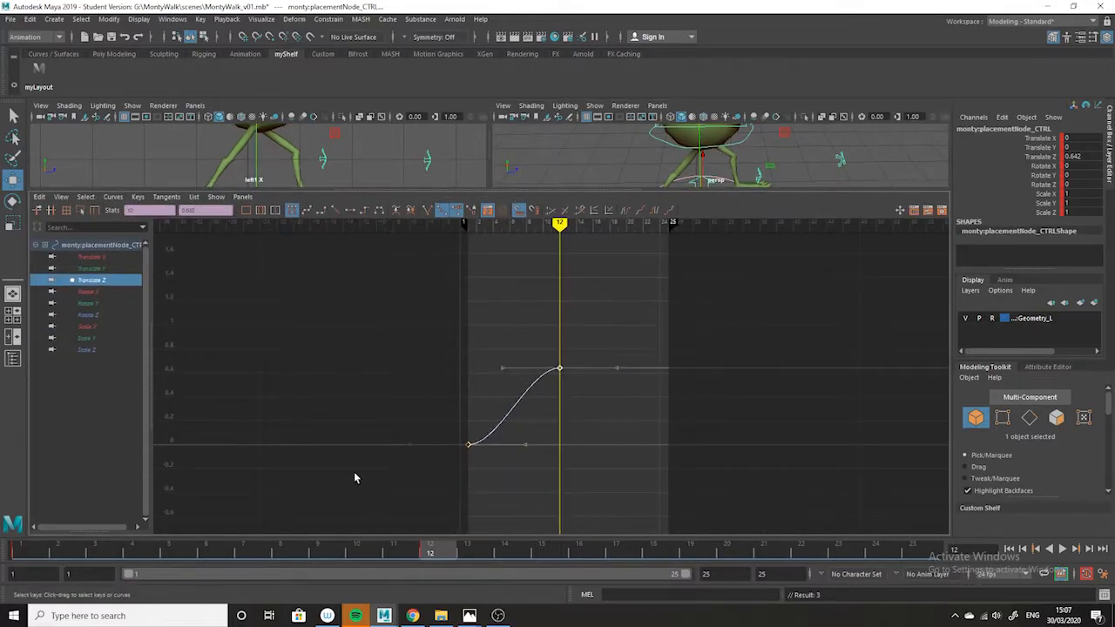
{"action": "left_click", "coordinate": [336, 212]}
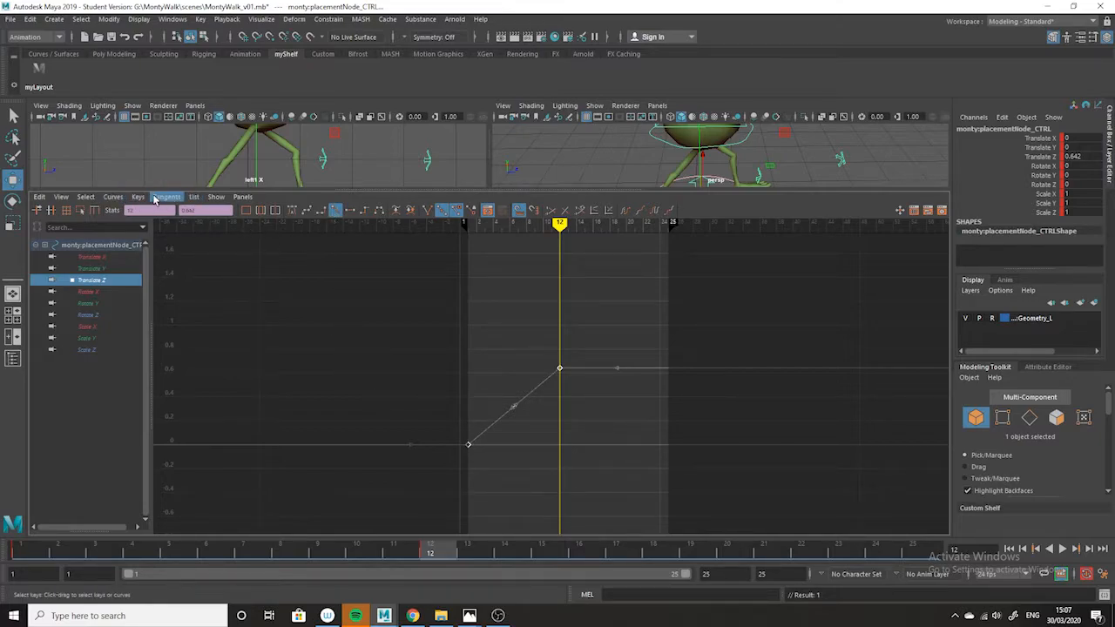
{"action": "left_click", "coordinate": [114, 197]}
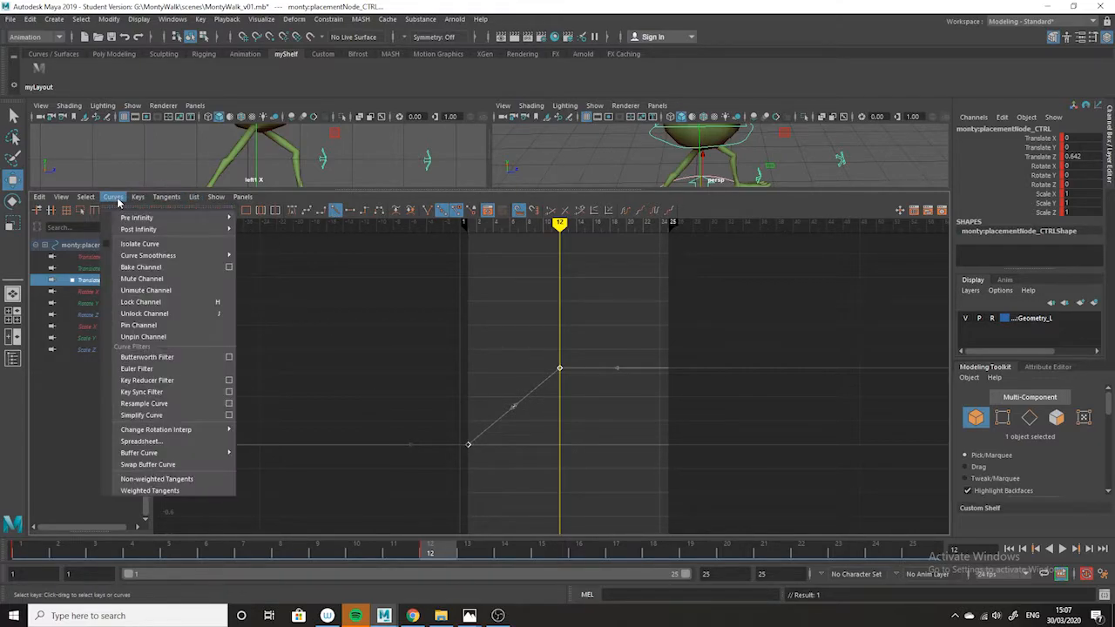
{"action": "mouse_move", "coordinate": [142, 231]}
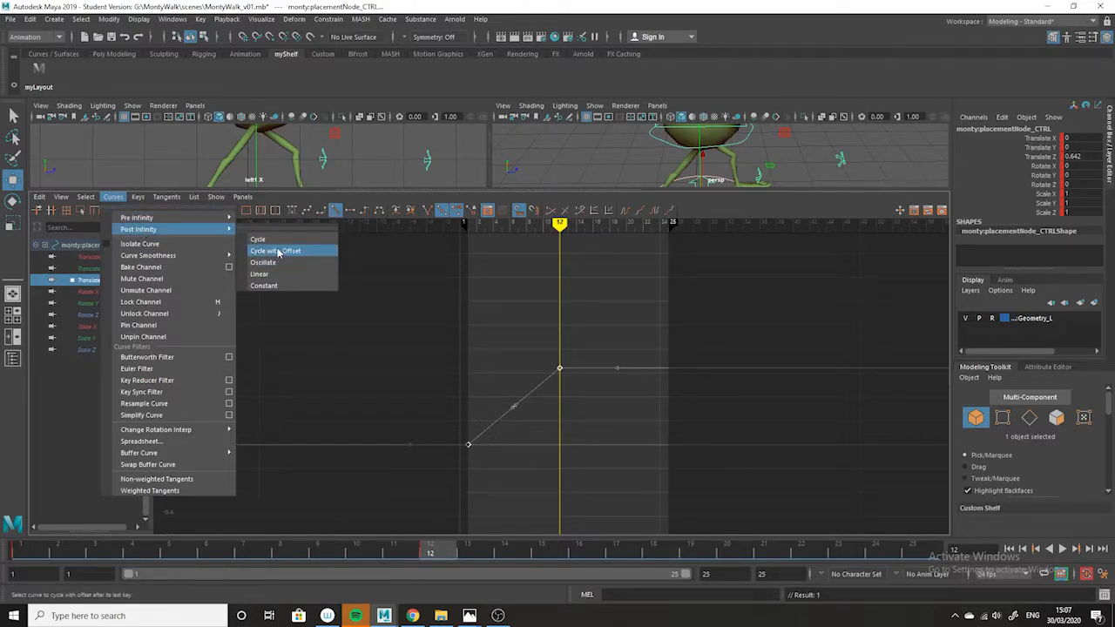
{"action": "left_click", "coordinate": [278, 252]}
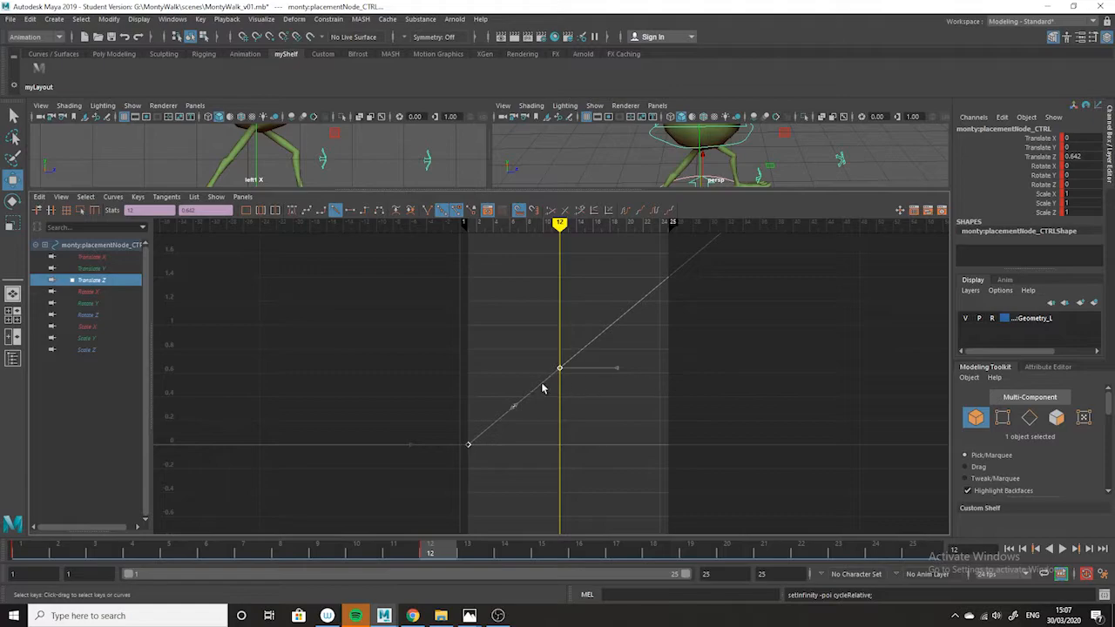
{"action": "middle_click_drag", "start_coordinate": [660, 367], "coordinate": [584, 415], "text": "alt"}
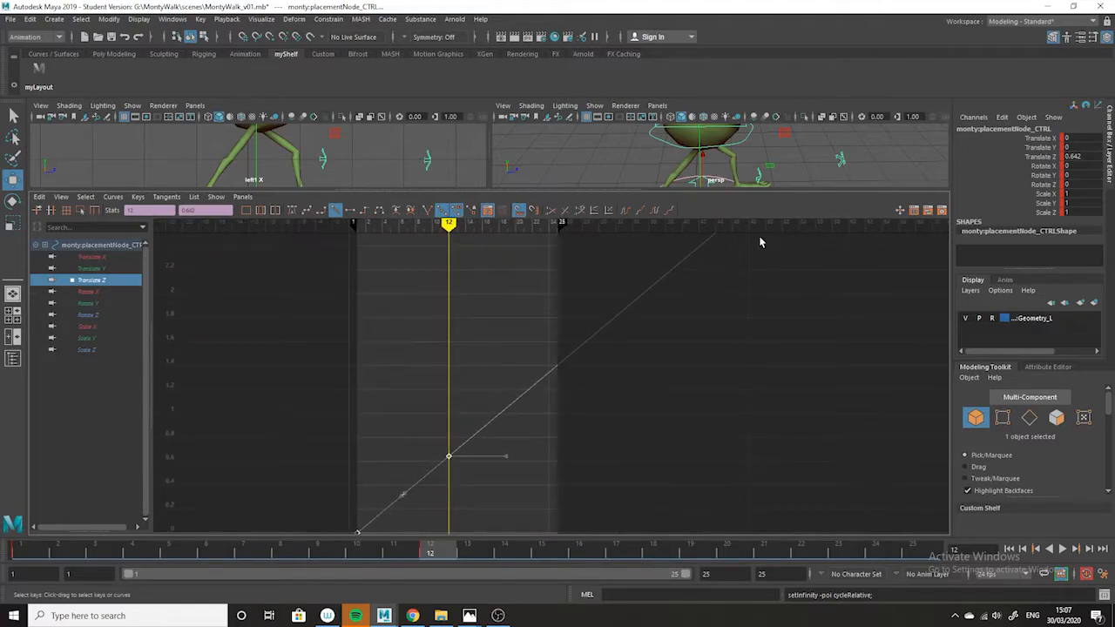
Select the left foot, right foot, root and head controls together with the Select tool in the perspective viewport.
{"action": "left_click_drag", "start_coordinate": [742, 190], "coordinate": [745, 275]}
{"action": "left_click", "coordinate": [13, 115]}
{"action": "left_click_drag", "start_coordinate": [823, 207], "coordinate": [796, 233], "text": "alt"}
{"action": "left_click_drag", "start_coordinate": [734, 256], "coordinate": [774, 244], "text": "alt"}
{"action": "left_click", "coordinate": [783, 228]}
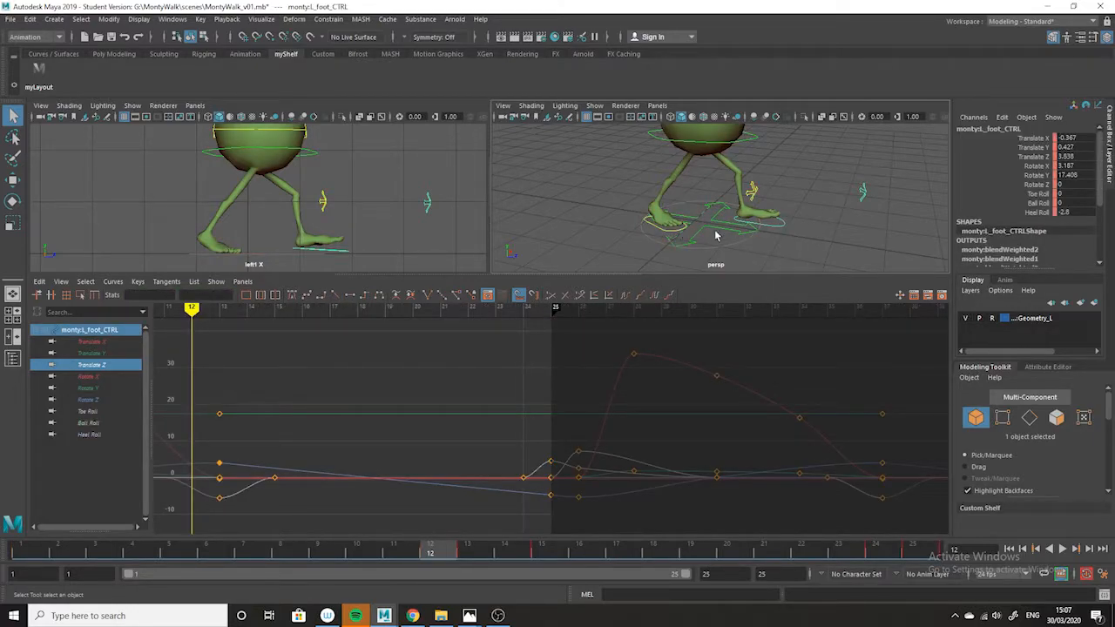
{"action": "left_click_drag", "start_coordinate": [768, 271], "coordinate": [783, 400]}
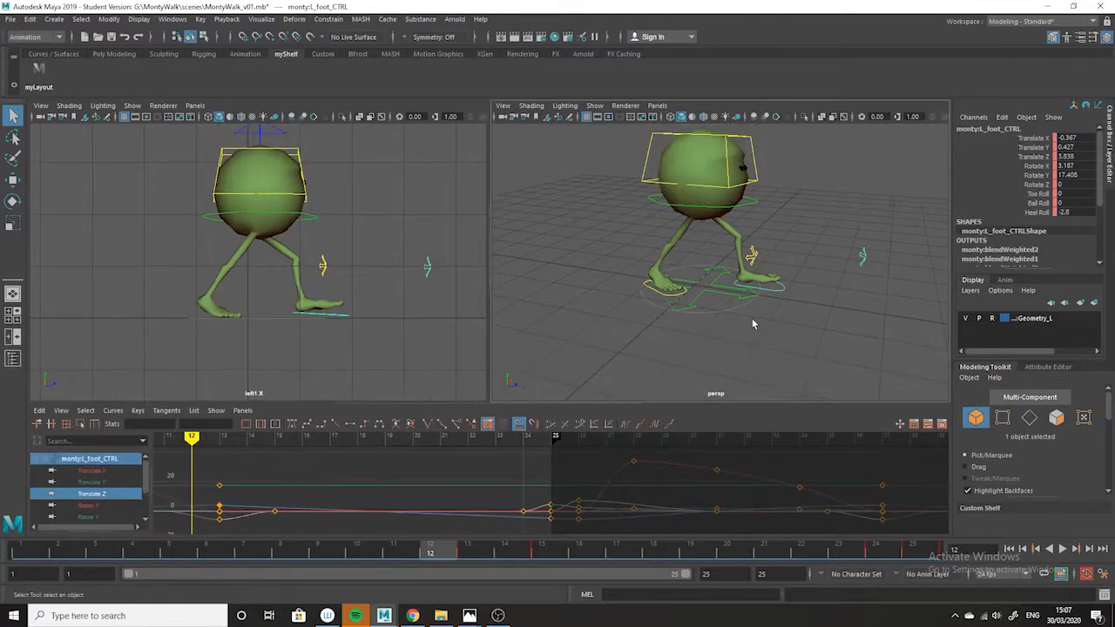
{"action": "left_click", "coordinate": [730, 307]}
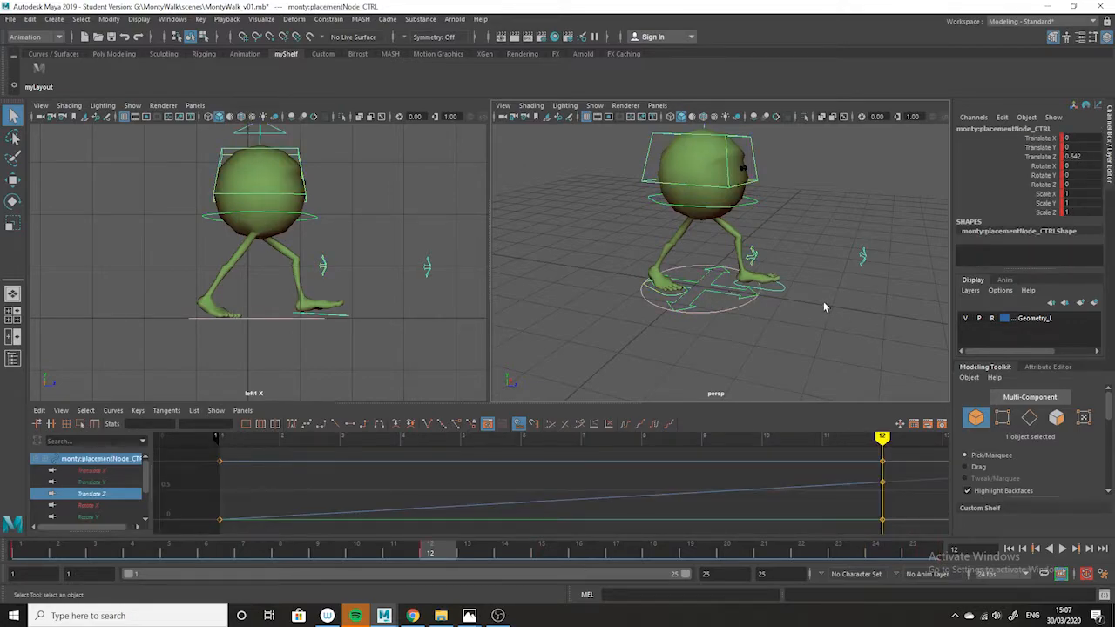
{"action": "left_click", "coordinate": [766, 282]}
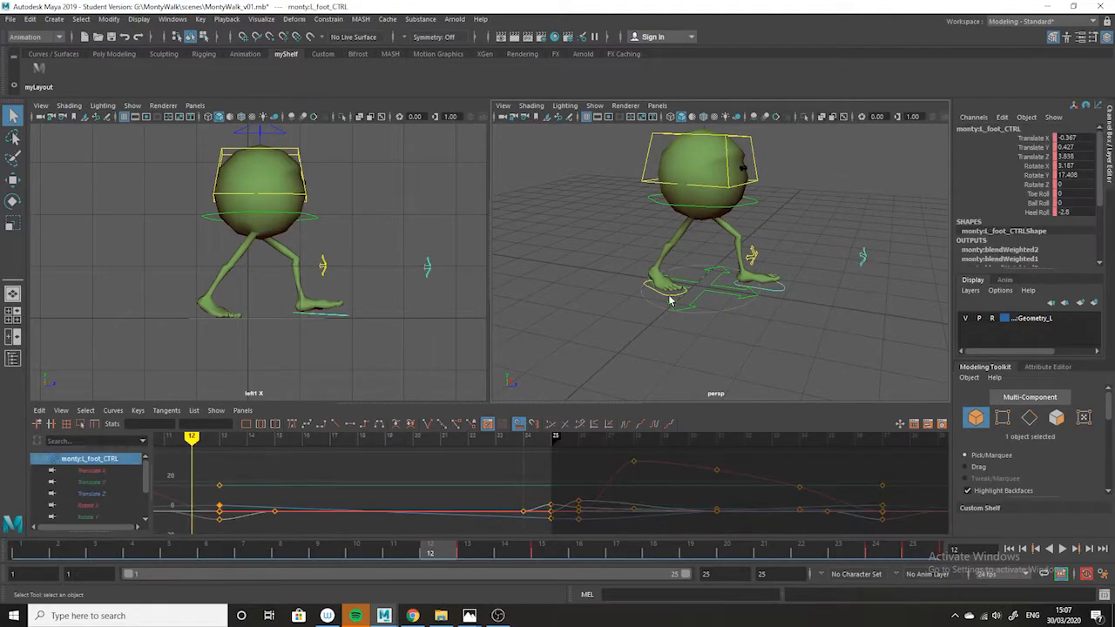
{"action": "left_click", "coordinate": [658, 291], "text": "shift"}
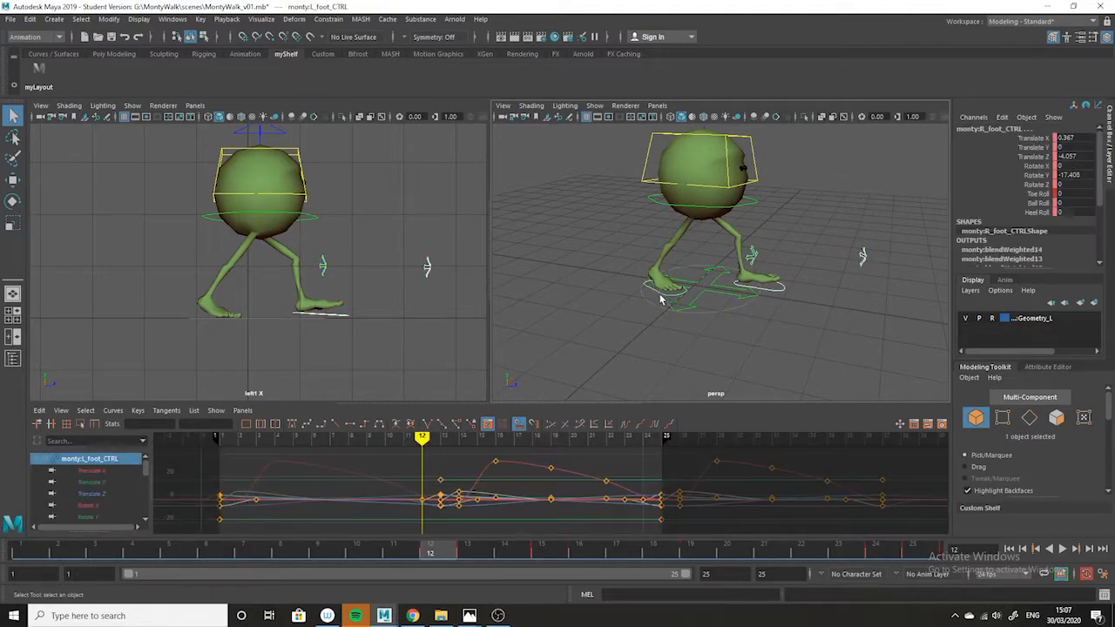
{"action": "left_click", "coordinate": [754, 206], "text": "shift"}
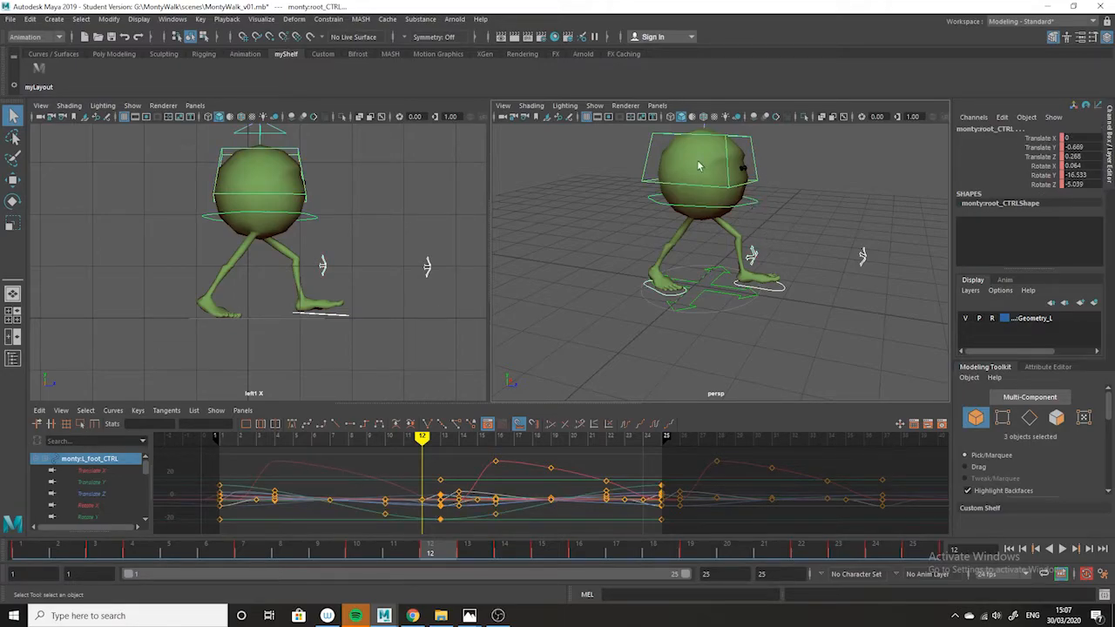
{"action": "left_click", "coordinate": [647, 162], "text": "shift"}
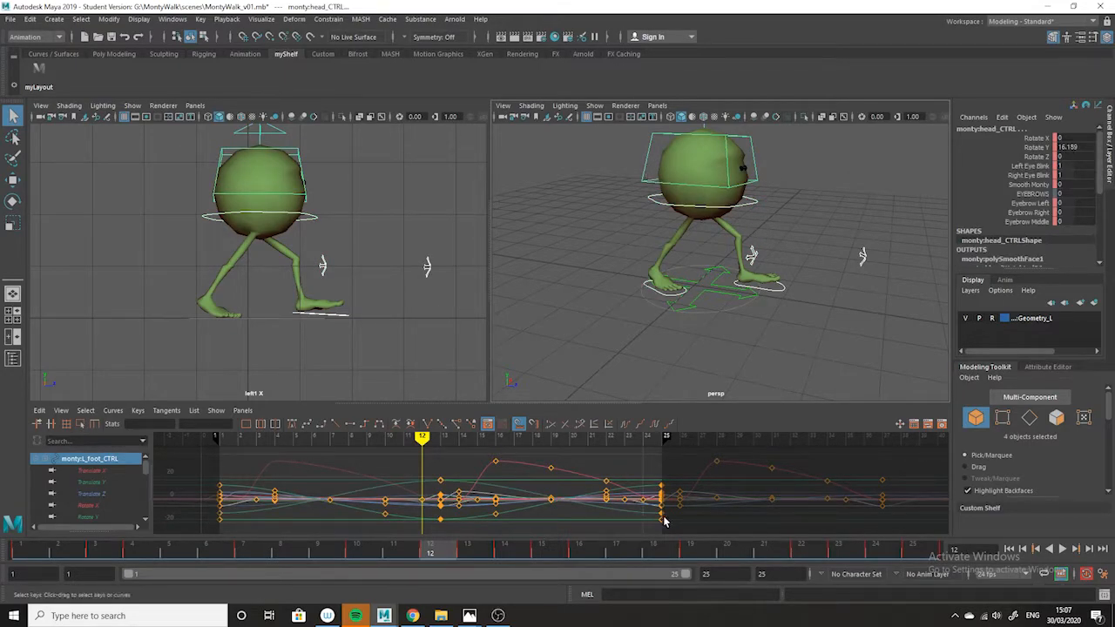
Set both post infinity and pre infinity to Cycle for the animation curves of the selected foot, root and head controls.
{"action": "right_click_drag", "start_coordinate": [806, 521], "coordinate": [726, 478], "text": "alt"}
{"action": "right_click_drag", "start_coordinate": [695, 515], "coordinate": [699, 482], "text": "alt+shift"}
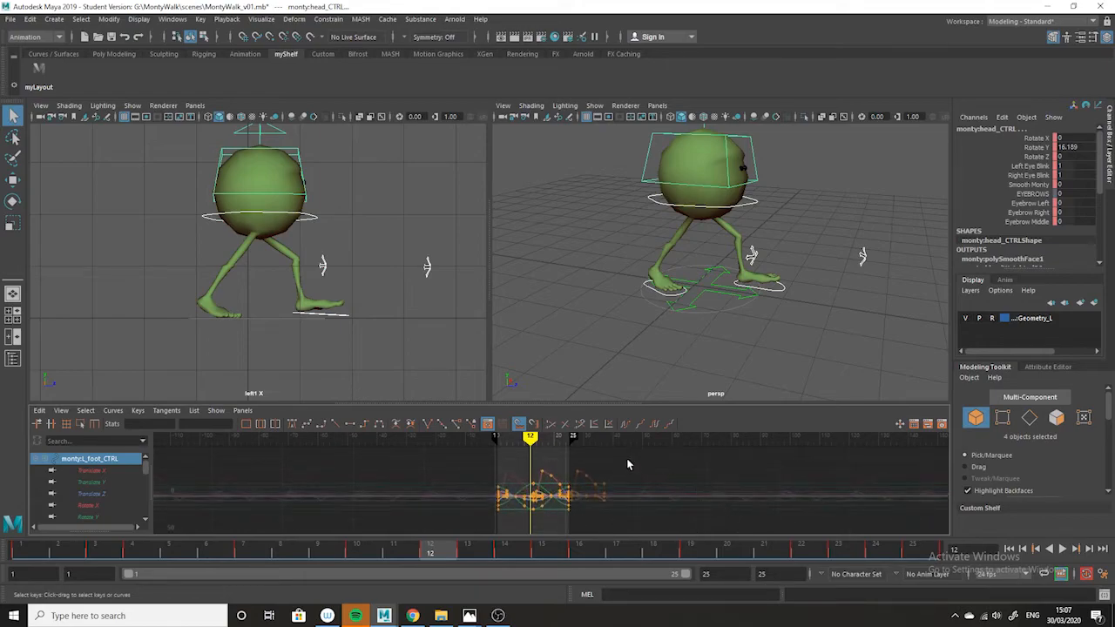
{"action": "left_click_drag", "start_coordinate": [621, 403], "coordinate": [621, 332]}
{"action": "right_click_drag", "start_coordinate": [617, 480], "coordinate": [622, 493], "text": "alt+shift"}
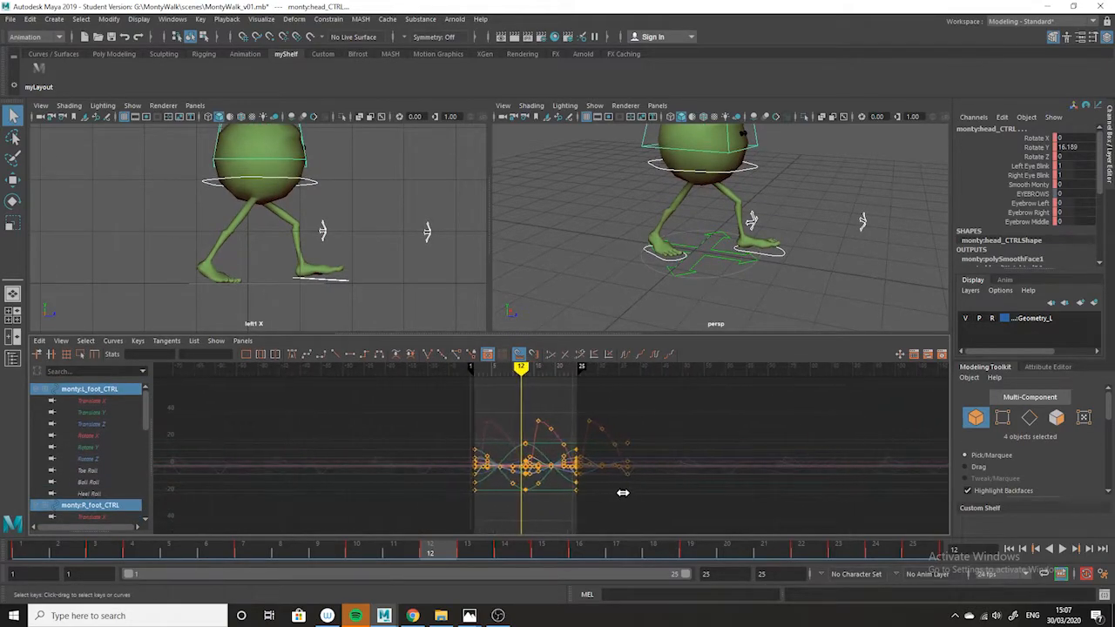
{"action": "left_click", "coordinate": [113, 344]}
{"action": "mouse_move", "coordinate": [131, 70]}
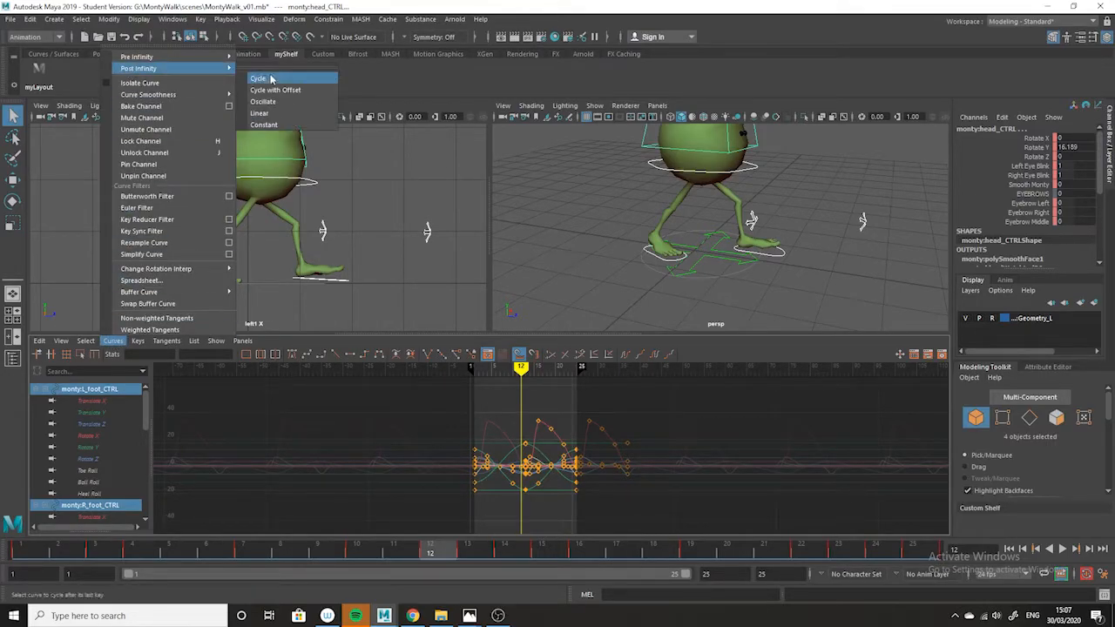
{"action": "left_click", "coordinate": [268, 73]}
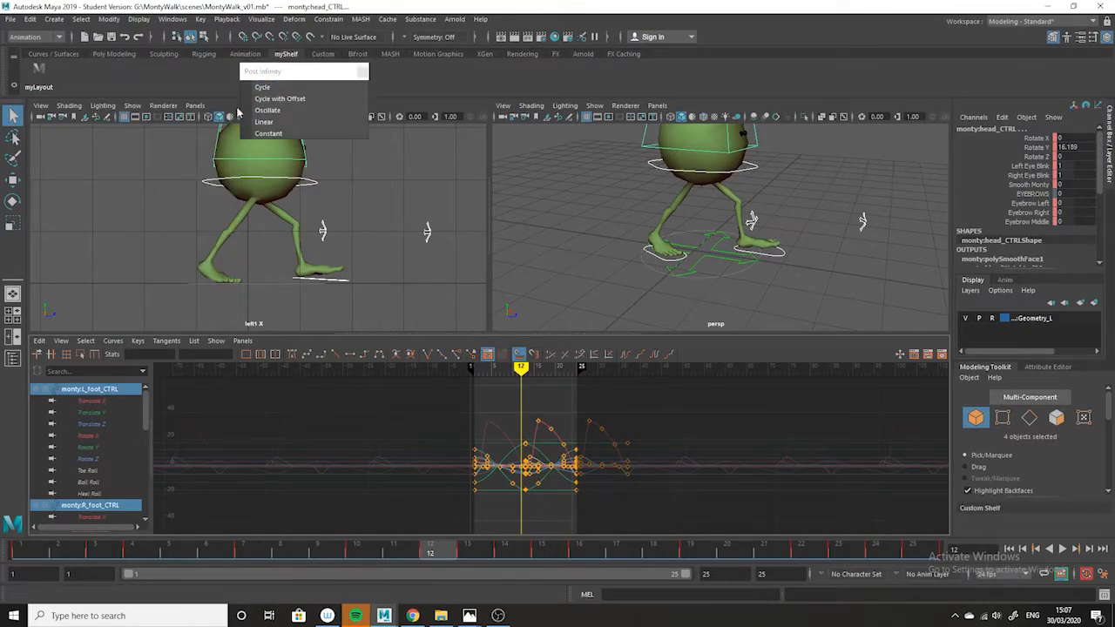
{"action": "left_click", "coordinate": [262, 89]}
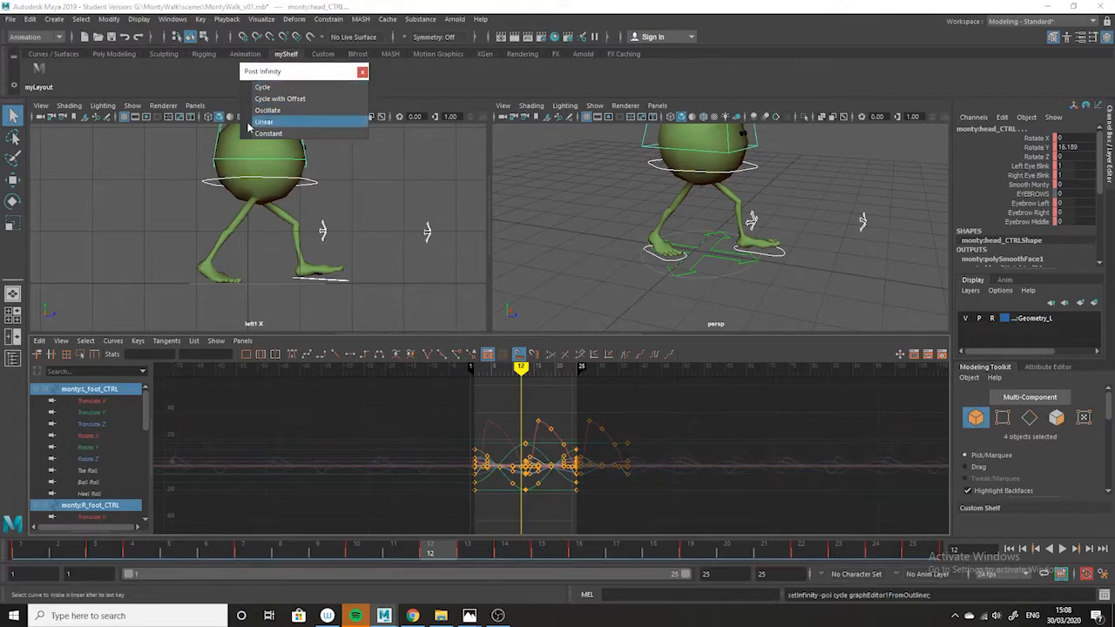
{"action": "left_click", "coordinate": [112, 341]}
{"action": "mouse_move", "coordinate": [156, 58]}
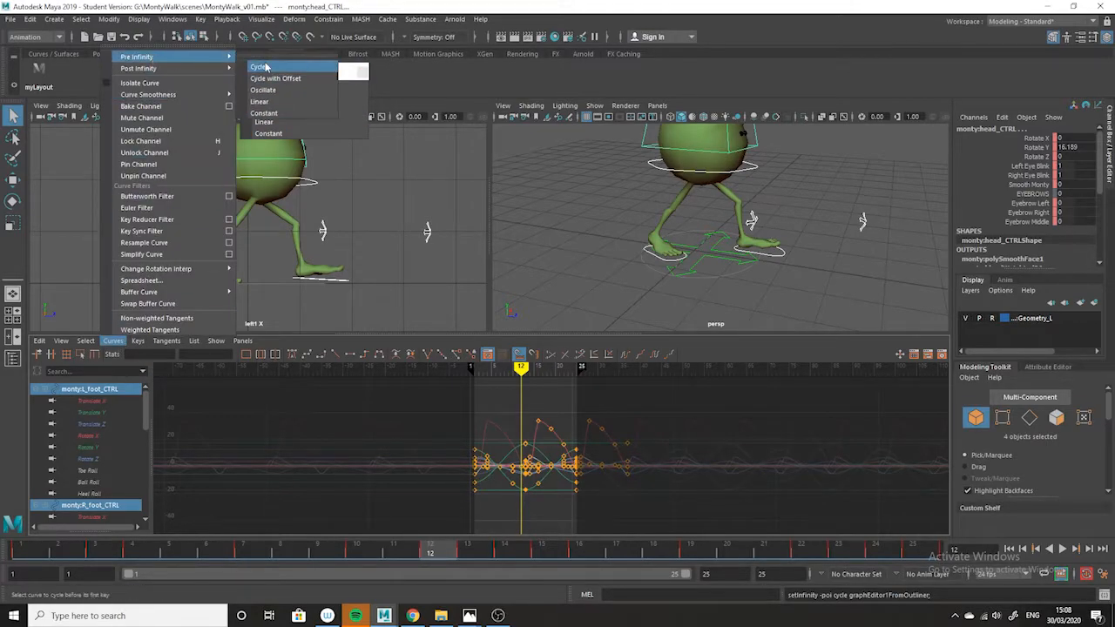
{"action": "left_click", "coordinate": [261, 67]}
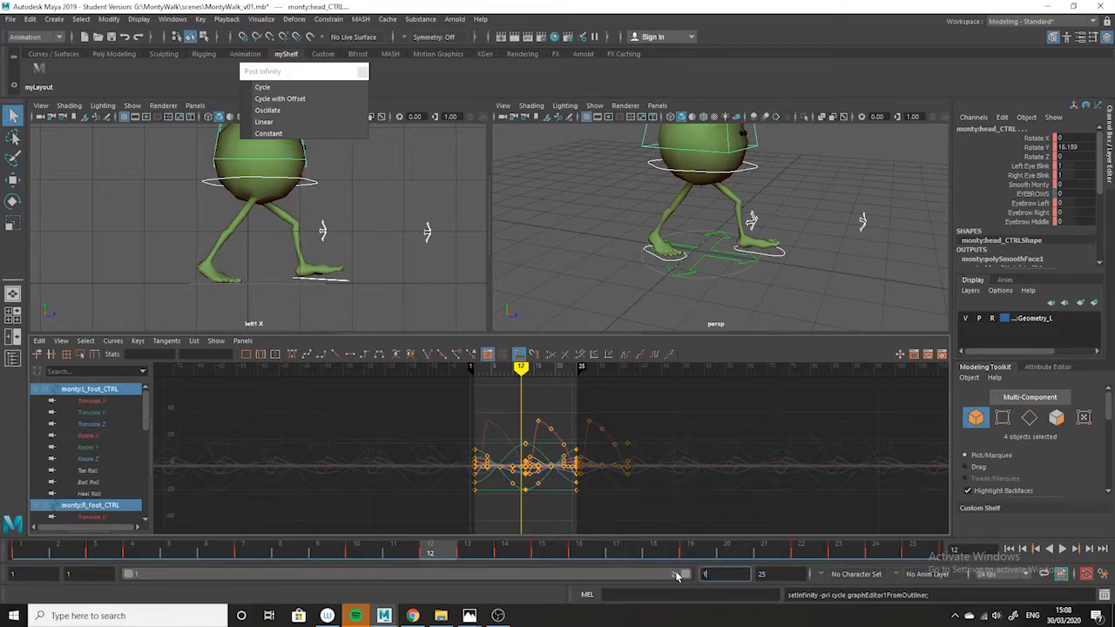
Extend the playback range's end frame to 100.
{"action": "key", "text": "Return"}
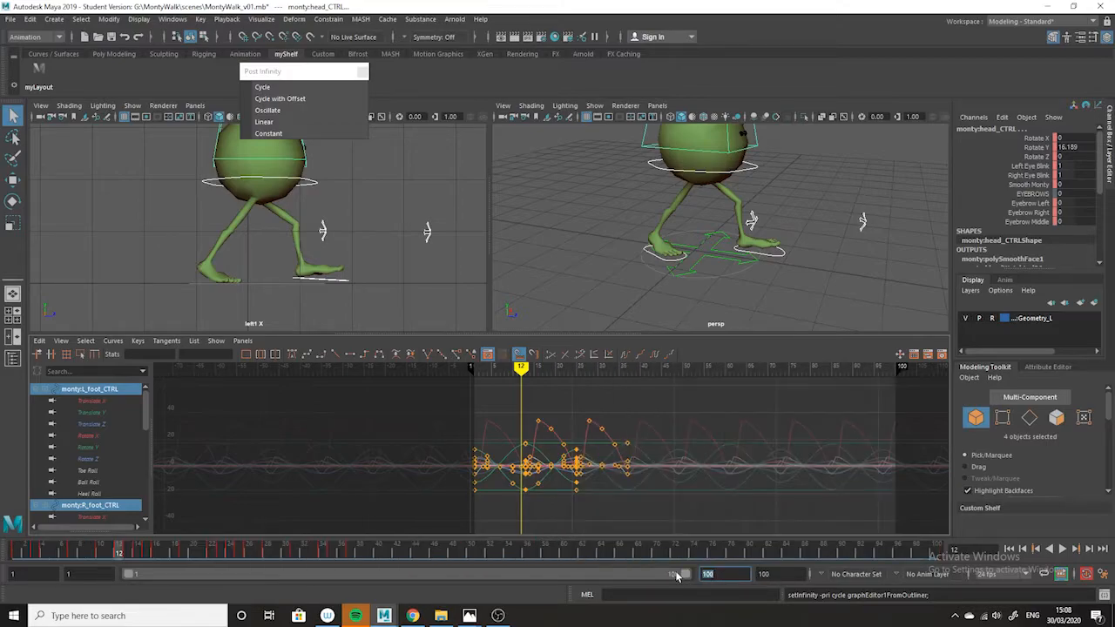
Play the animation from frame 1 with more of the perspective scene in view to check how far the walk travels.
{"action": "left_click", "coordinate": [1008, 549]}
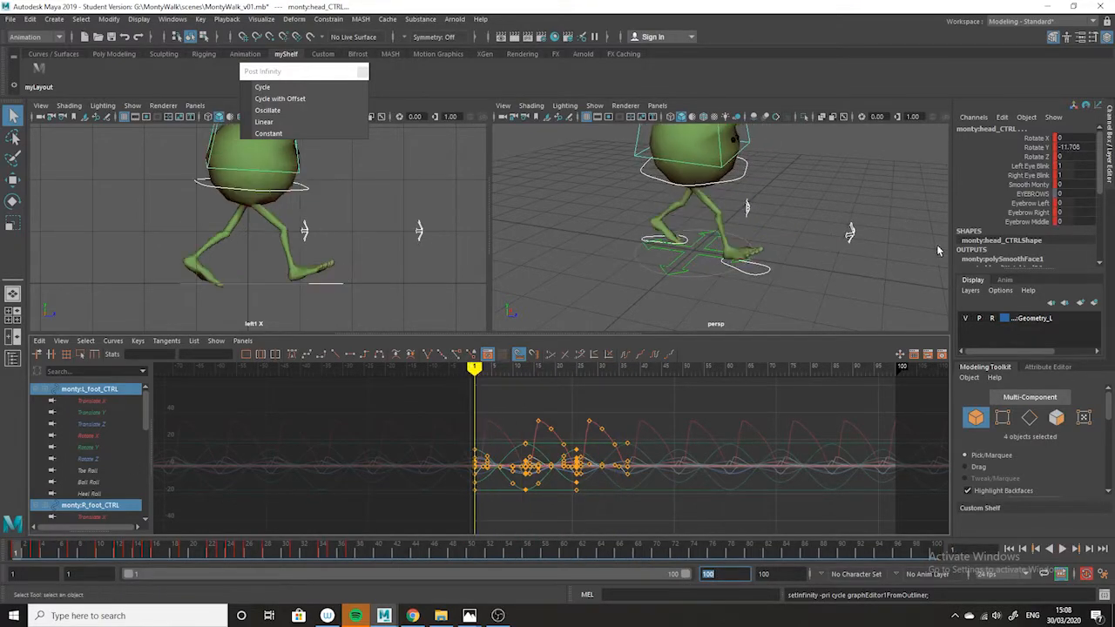
{"action": "scroll", "coordinate": [749, 240], "scroll_direction": "down", "scroll_amount": 5}
{"action": "left_click", "coordinate": [1062, 549]}
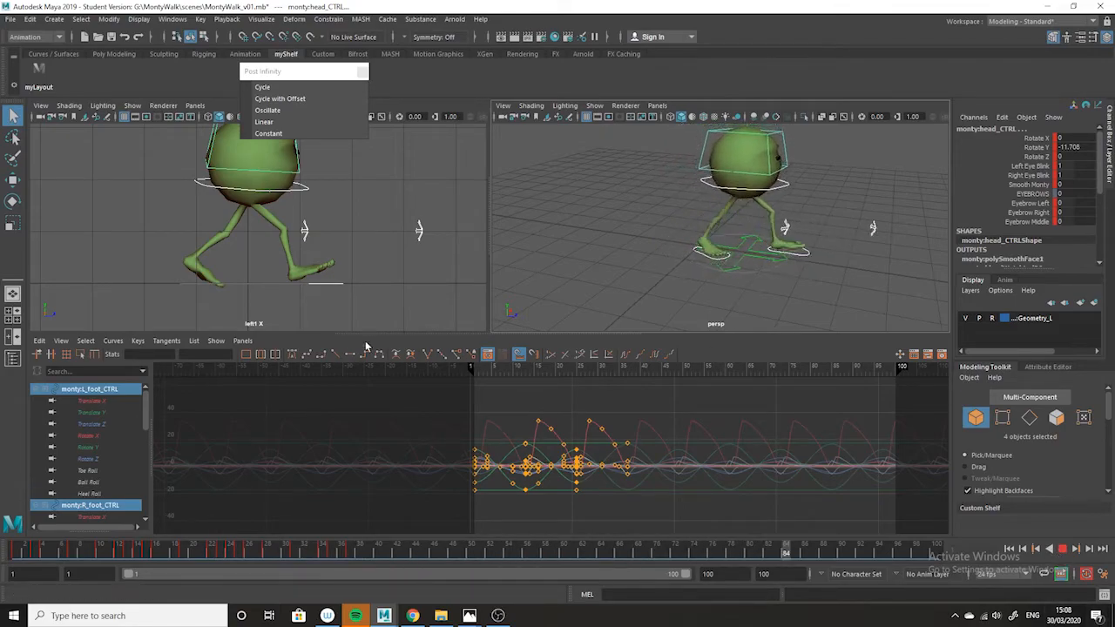
{"action": "left_click", "coordinate": [1063, 549]}
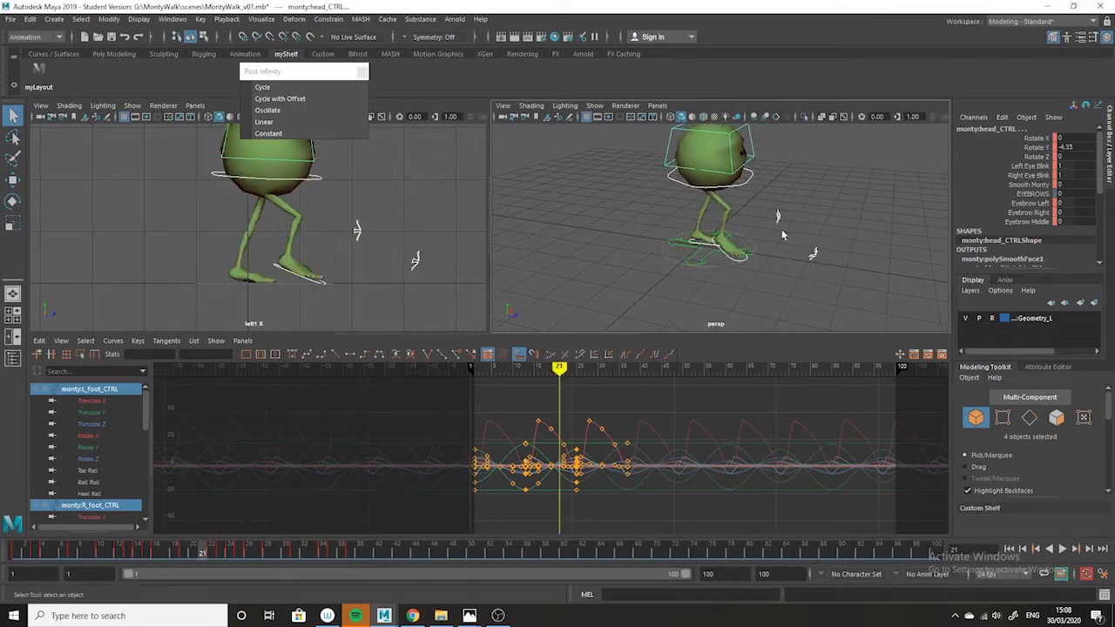
Select the placement control under the character and isolate its Translate Z curve in the Graph Editor.
{"action": "left_click", "coordinate": [782, 254]}
{"action": "left_click", "coordinate": [707, 261]}
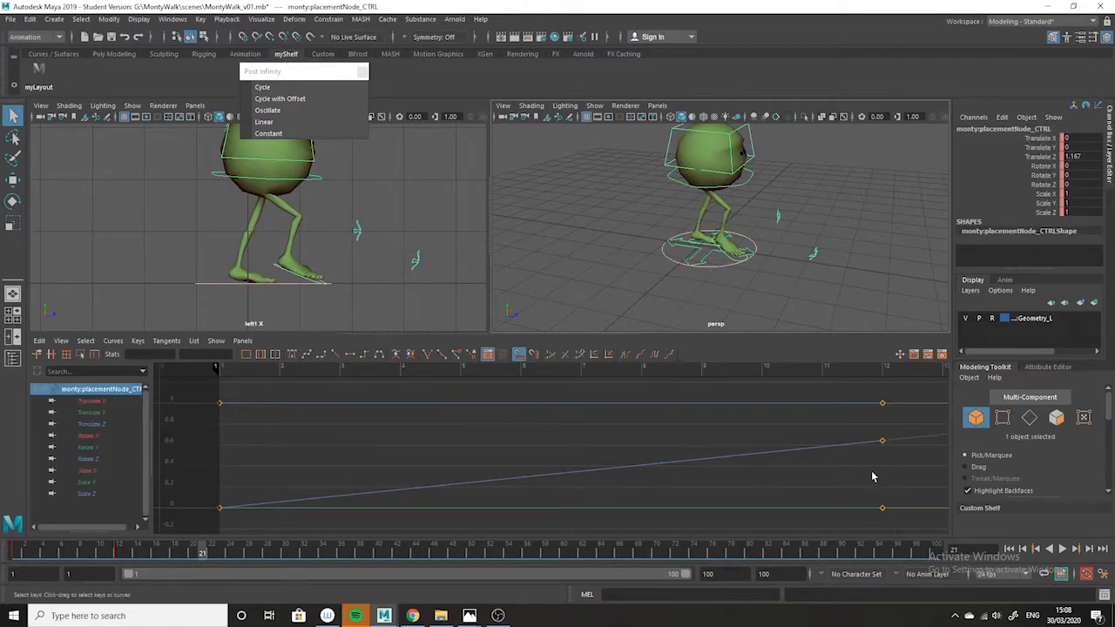
{"action": "left_click", "coordinate": [90, 424]}
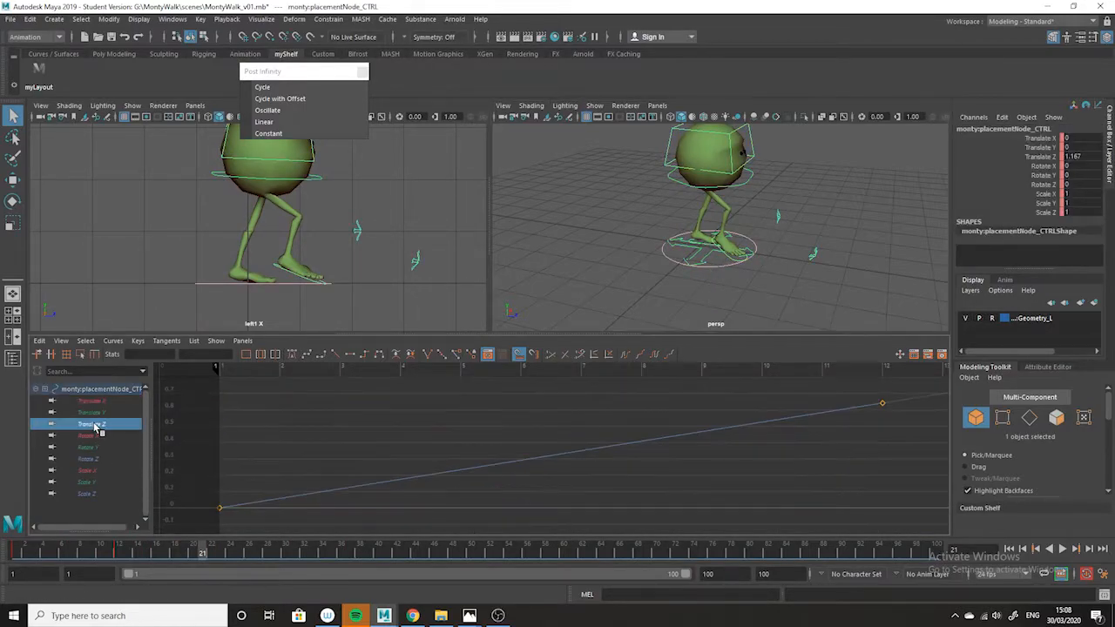
{"action": "middle_click_drag", "start_coordinate": [793, 458], "coordinate": [567, 520], "text": "alt"}
{"action": "right_click_drag", "start_coordinate": [843, 478], "coordinate": [617, 451], "text": "alt"}
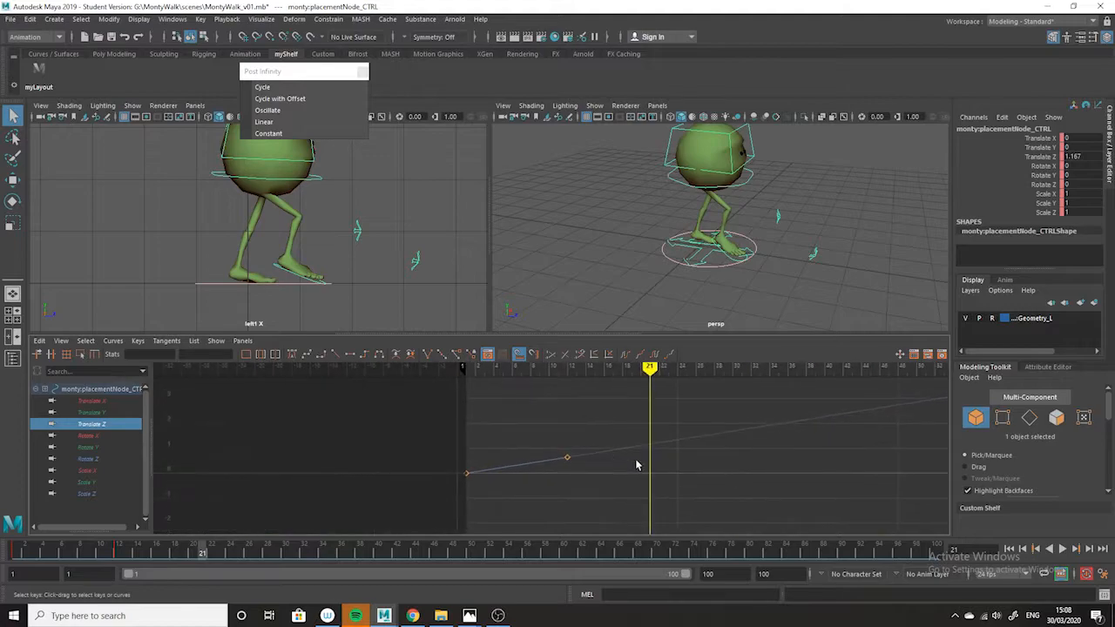
{"action": "key", "text": "Caps_Lock"}
{"action": "right_click_drag", "start_coordinate": [655, 482], "coordinate": [652, 460], "text": "alt+shift"}
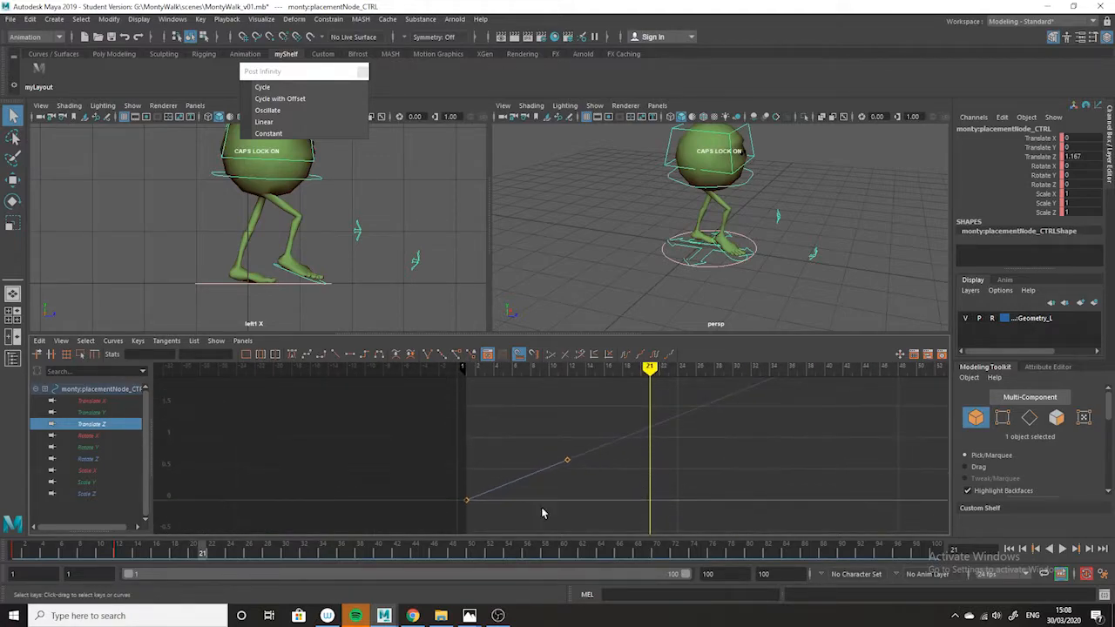
{"action": "key", "text": "Caps_Lock"}
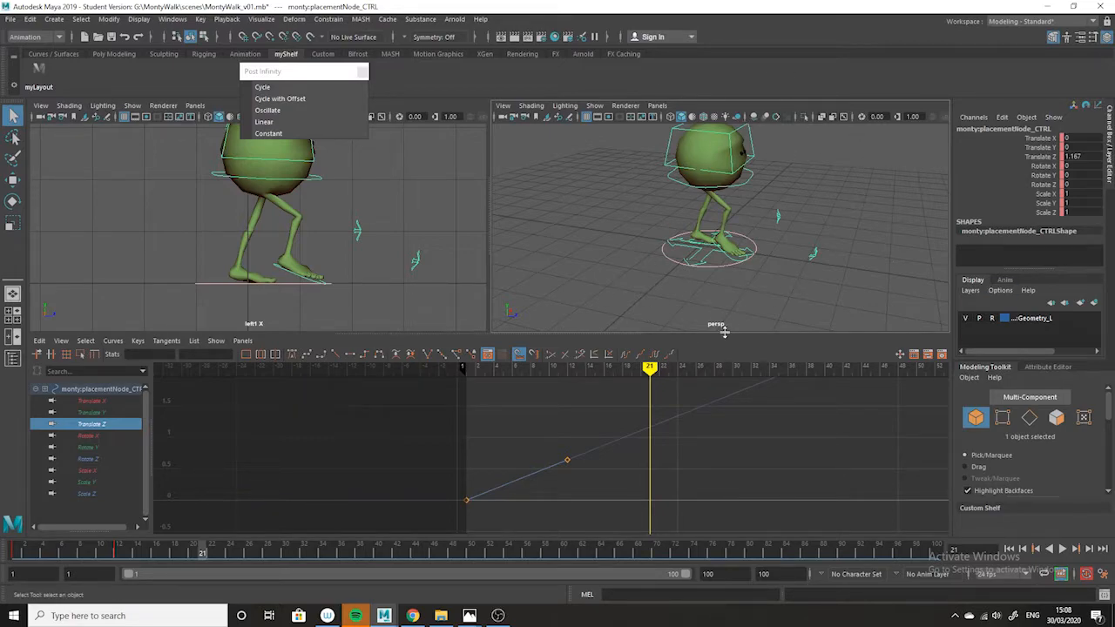
Raise the placement control's Translate Z key at frame 12 to about 1.35 and play the walk back.
{"action": "middle_click_drag", "start_coordinate": [635, 477], "coordinate": [781, 467], "text": "alt"}
{"action": "left_click_drag", "start_coordinate": [767, 420], "coordinate": [698, 475]}
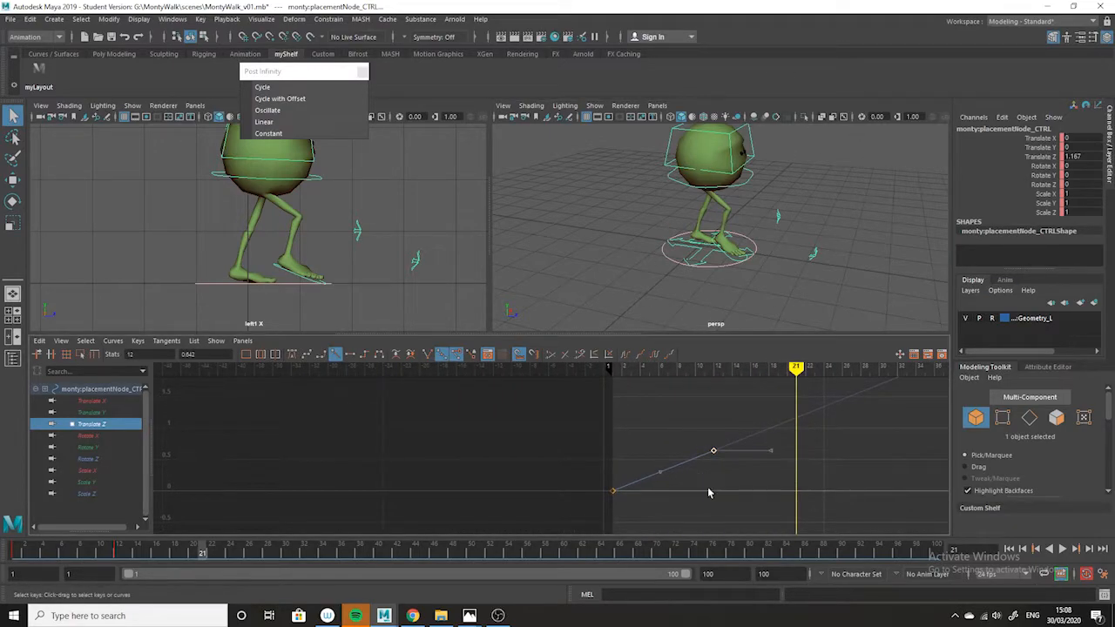
{"action": "middle_click_drag", "start_coordinate": [716, 483], "coordinate": [715, 487]}
{"action": "middle_click_drag", "start_coordinate": [712, 471], "coordinate": [694, 493]}
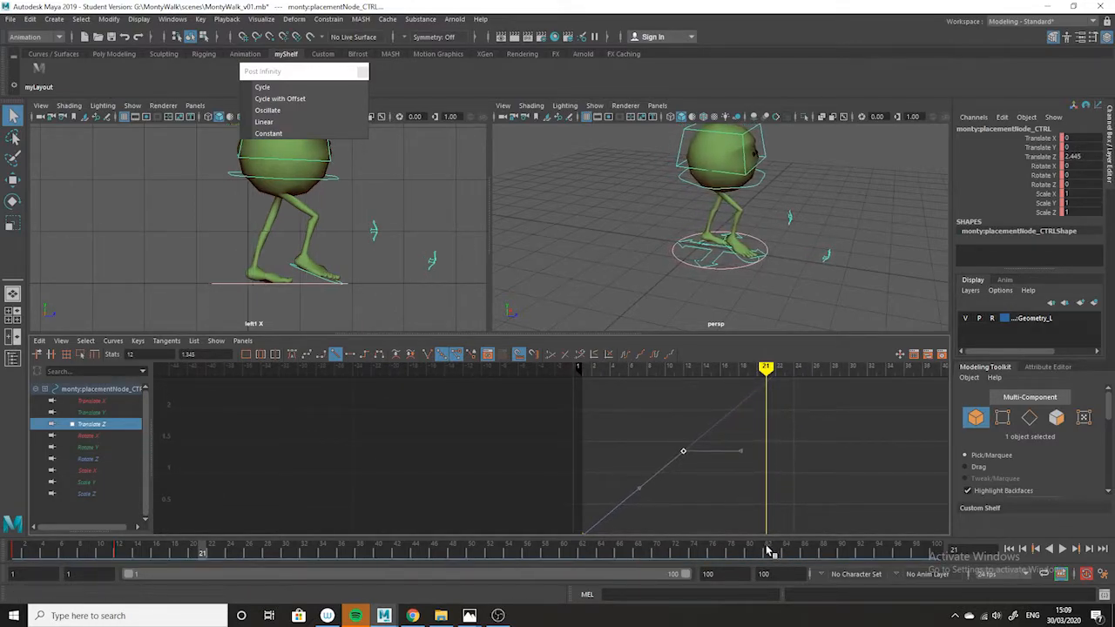
{"action": "key", "text": "alt+v"}
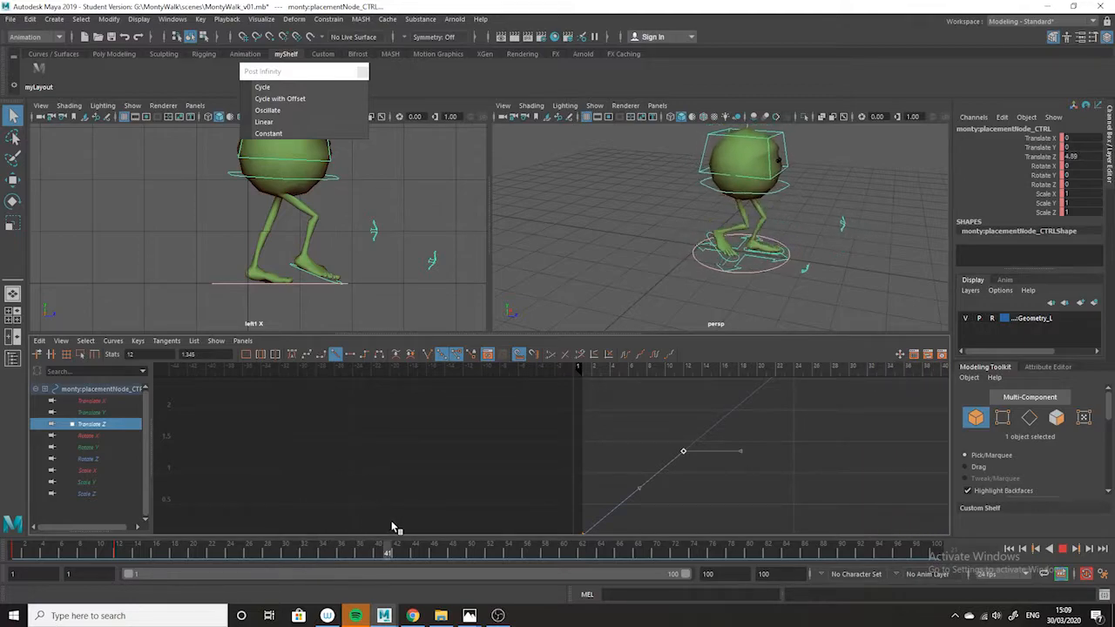
{"action": "key", "text": "alt+v"}
Raise the frame 12 Translate Z key to about 4 and scrub through the walk, watching the feet for sliding.
{"action": "right_click_drag", "start_coordinate": [795, 383], "coordinate": [654, 494], "text": "alt"}
{"action": "middle_click_drag", "start_coordinate": [654, 494], "coordinate": [647, 448], "text": "shift"}
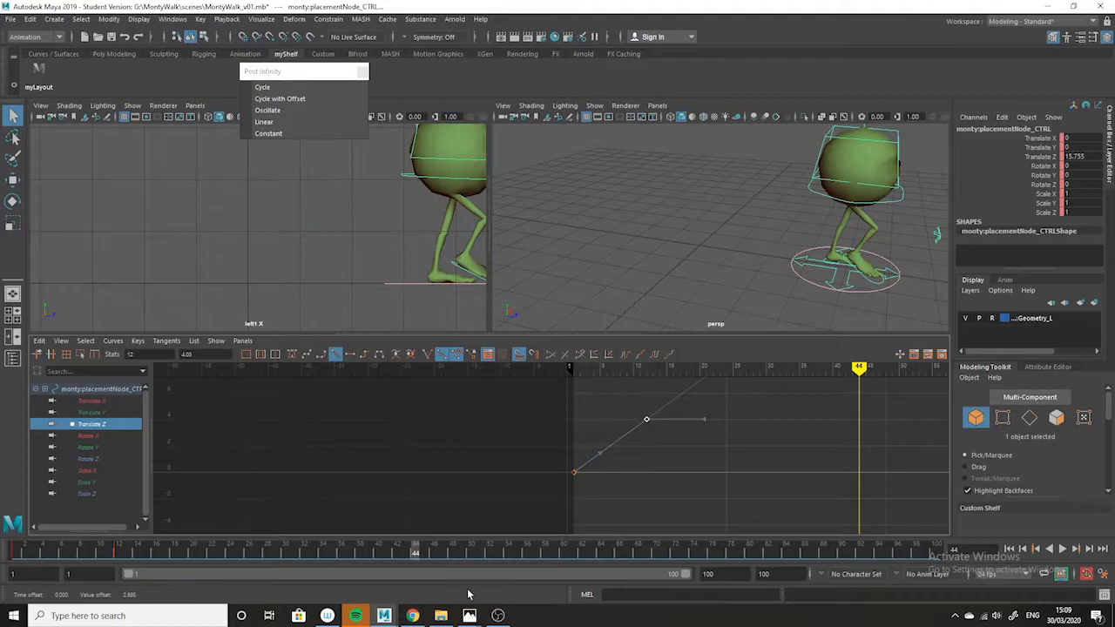
{"action": "left_click_drag", "start_coordinate": [422, 551], "coordinate": [299, 554]}
{"action": "left_click_drag", "start_coordinate": [783, 206], "coordinate": [674, 284], "text": "alt"}
{"action": "middle_click_drag", "start_coordinate": [321, 271], "coordinate": [76, 279], "text": "alt"}
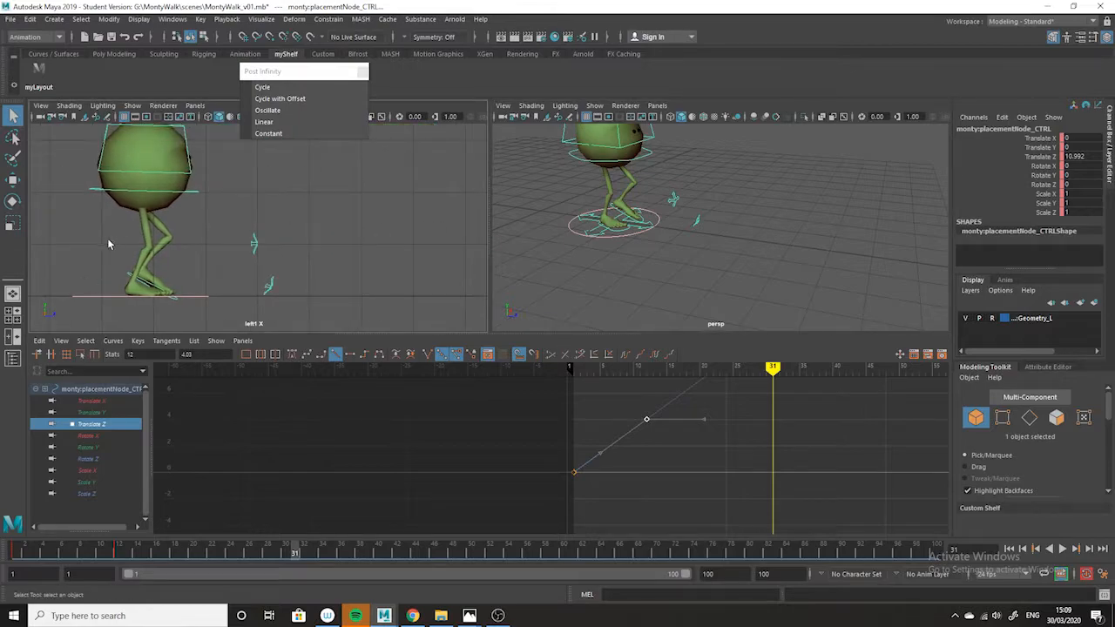
{"action": "mouse_move", "coordinate": [41, 556]}
{"action": "left_mouse_down"}
{"action": "mouse_move", "coordinate": [175, 552]}
{"action": "mouse_move", "coordinate": [133, 554]}
{"action": "mouse_move", "coordinate": [164, 551]}
{"action": "left_mouse_up"}
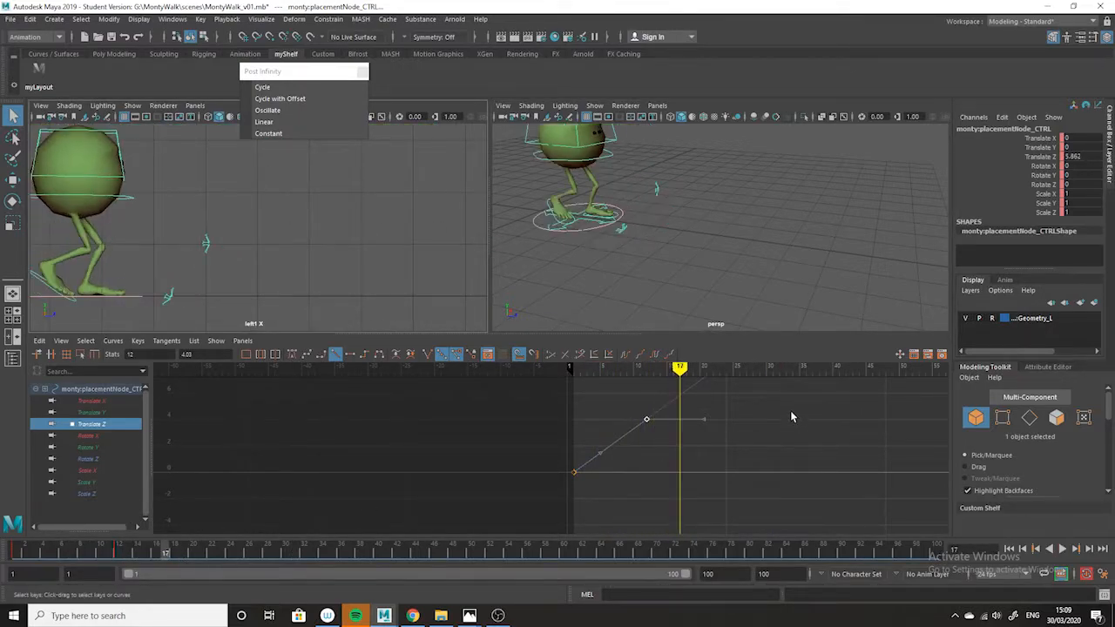
Raise the frame 12 Translate Z key to about 13.58 and scrub around frame 17 to test the travel distance.
{"action": "middle_click_drag", "start_coordinate": [789, 416], "coordinate": [833, 488], "text": "alt"}
{"action": "scroll", "coordinate": [827, 487], "scroll_direction": "down", "scroll_amount": 2}
{"action": "right_click_drag", "start_coordinate": [732, 498], "coordinate": [859, 514], "text": "alt+shift"}
{"action": "middle_click_drag", "start_coordinate": [909, 515], "coordinate": [700, 514], "text": "alt+shift"}
{"action": "right_click_drag", "start_coordinate": [700, 514], "coordinate": [720, 489], "text": "alt+shift"}
{"action": "middle_click_drag", "start_coordinate": [763, 490], "coordinate": [707, 421], "text": "alt"}
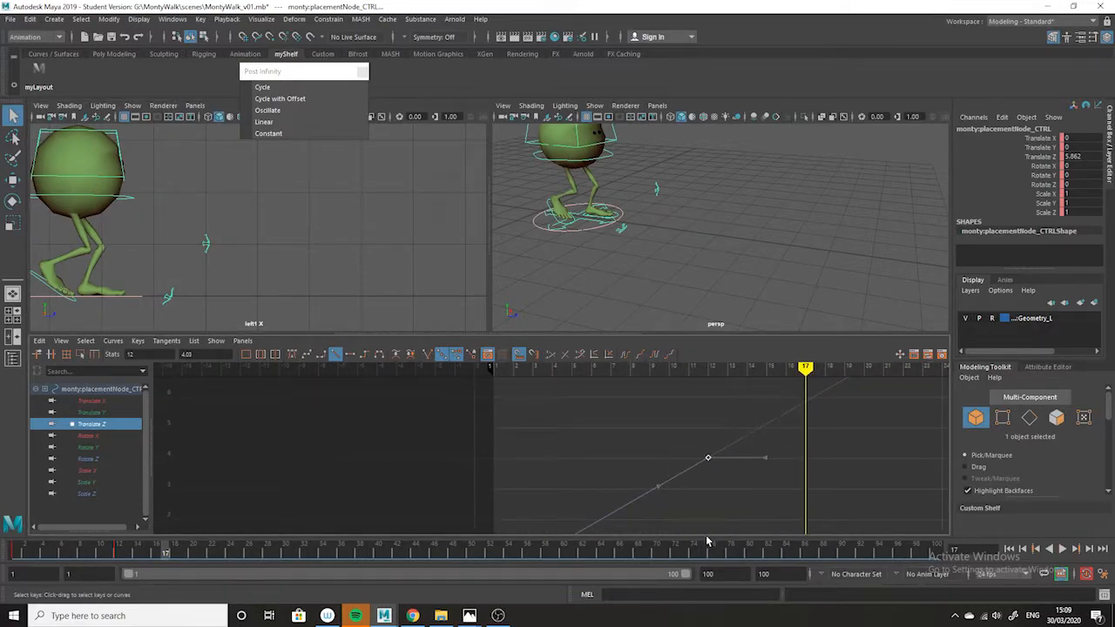
{"action": "right_click_drag", "start_coordinate": [773, 489], "coordinate": [629, 453], "text": "alt"}
{"action": "middle_click_drag", "start_coordinate": [577, 501], "coordinate": [575, 468], "text": "shift"}
{"action": "mouse_move", "coordinate": [159, 556]}
{"action": "left_mouse_down"}
{"action": "mouse_move", "coordinate": [126, 551]}
{"action": "mouse_move", "coordinate": [165, 551]}
{"action": "left_mouse_up"}
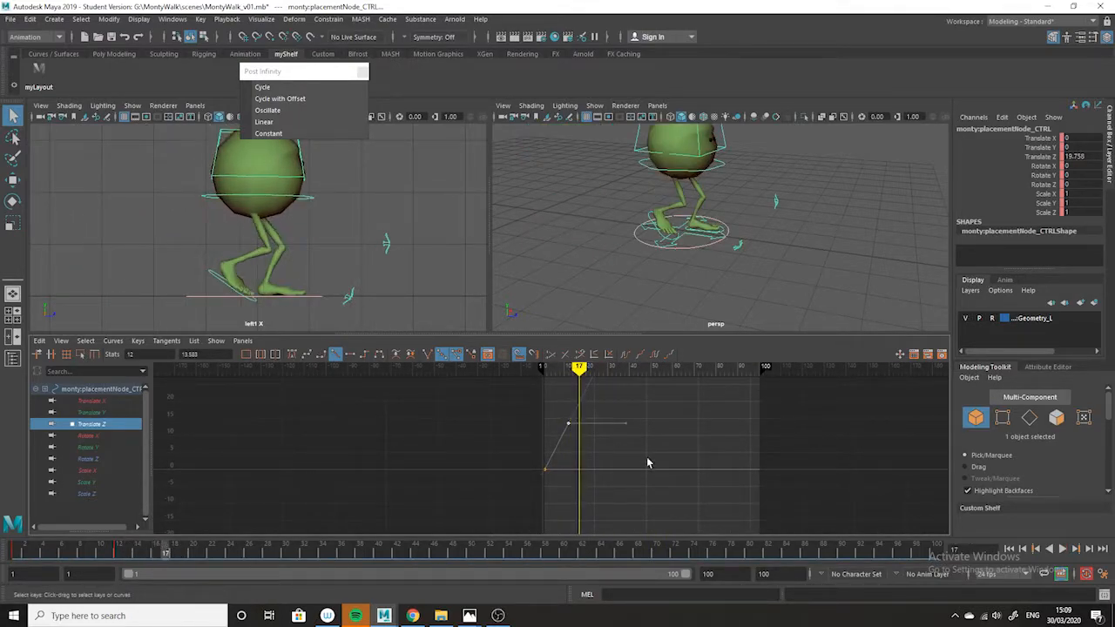
Lower the frame 12 Translate Z key to about 10 and scrub around frame 16 to recheck the planted foot.
{"action": "right_click_drag", "start_coordinate": [596, 450], "coordinate": [652, 460], "text": "alt+shift"}
{"action": "middle_click_drag", "start_coordinate": [637, 417], "coordinate": [635, 429], "text": "shift"}
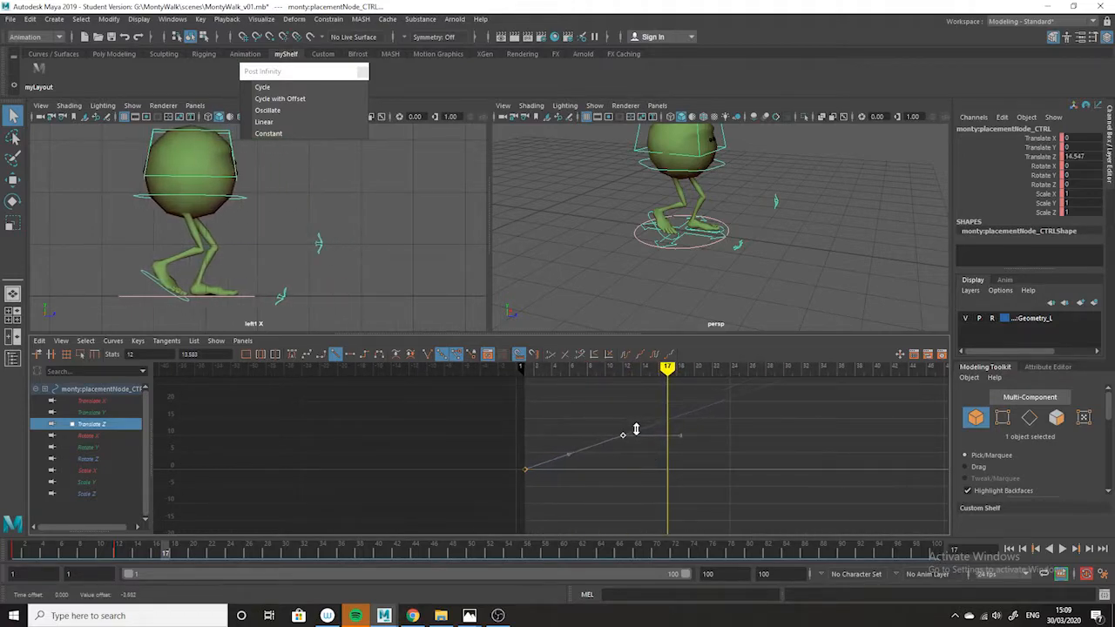
{"action": "left_click_drag", "start_coordinate": [155, 552], "coordinate": [158, 550]}
{"action": "right_click_drag", "start_coordinate": [732, 430], "coordinate": [755, 473], "text": "alt"}
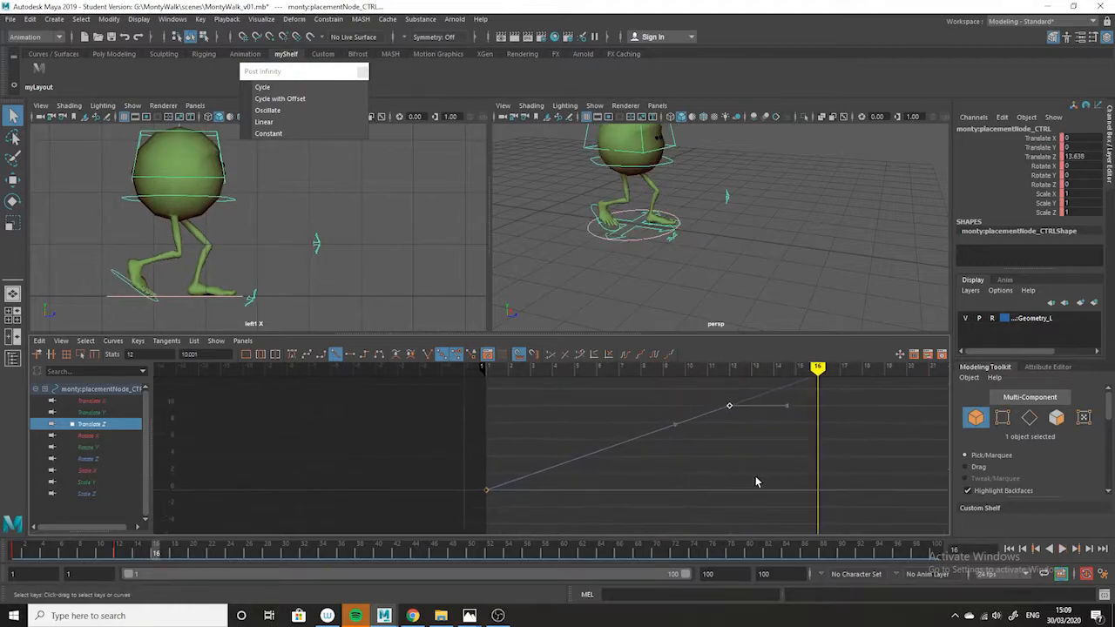
Lower the frame 12 Translate Z key to about 8.08 and check the planted foot close up around frame 17.
{"action": "middle_click_drag", "start_coordinate": [722, 418], "coordinate": [727, 422], "text": "shift"}
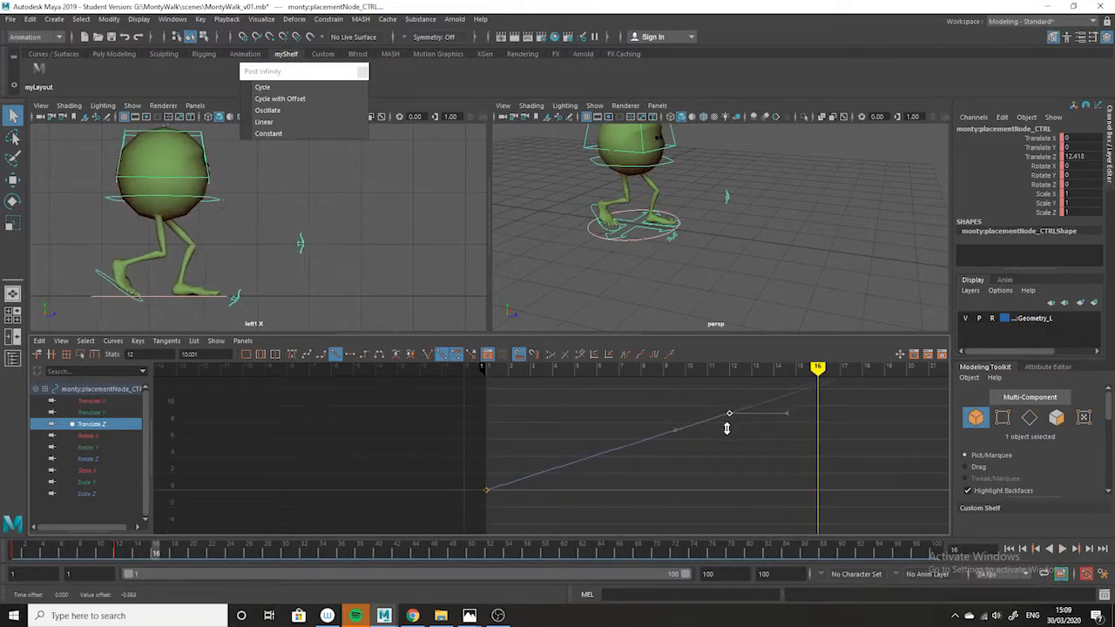
{"action": "left_click_drag", "start_coordinate": [160, 556], "coordinate": [184, 554]}
{"action": "middle_click_drag", "start_coordinate": [743, 441], "coordinate": [736, 425], "text": "shift"}
{"action": "left_click_drag", "start_coordinate": [150, 552], "coordinate": [163, 550]}
{"action": "middle_click_drag", "start_coordinate": [295, 243], "coordinate": [390, 208], "text": "alt"}
{"action": "right_click_drag", "start_coordinate": [390, 208], "coordinate": [435, 306], "text": "alt"}
{"action": "right_click_drag", "start_coordinate": [335, 284], "coordinate": [331, 333], "text": "alt"}
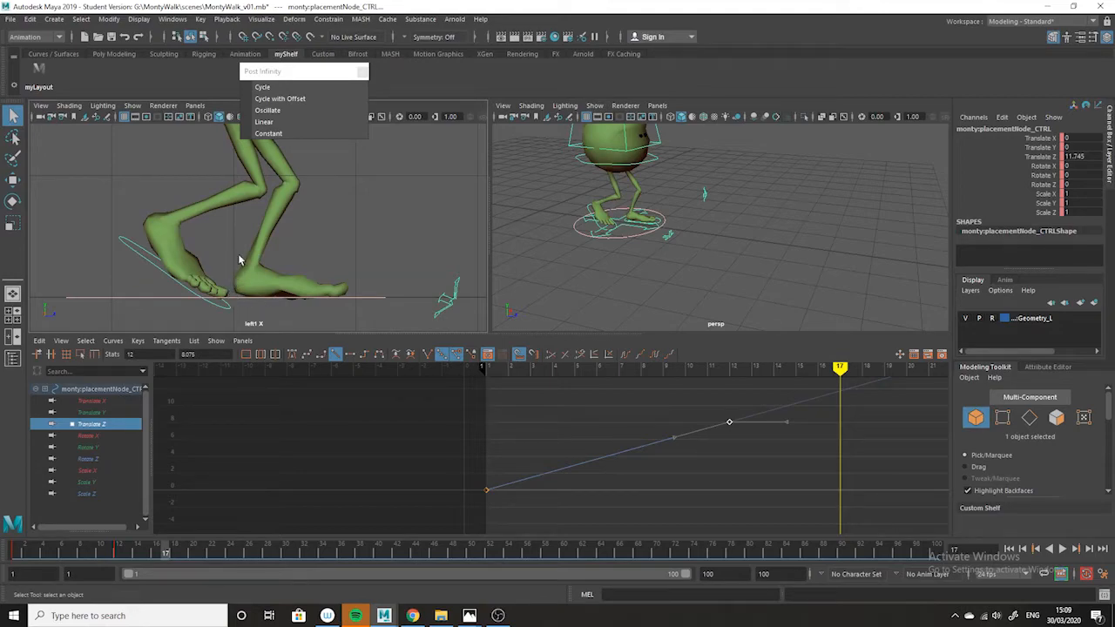
{"action": "mouse_move", "coordinate": [164, 551]}
{"action": "left_mouse_down"}
{"action": "mouse_move", "coordinate": [129, 564]}
{"action": "mouse_move", "coordinate": [199, 561]}
{"action": "mouse_move", "coordinate": [138, 560]}
{"action": "mouse_move", "coordinate": [169, 560]}
{"action": "left_mouse_up"}
{"action": "right_click_drag", "start_coordinate": [678, 438], "coordinate": [699, 499], "text": "alt"}
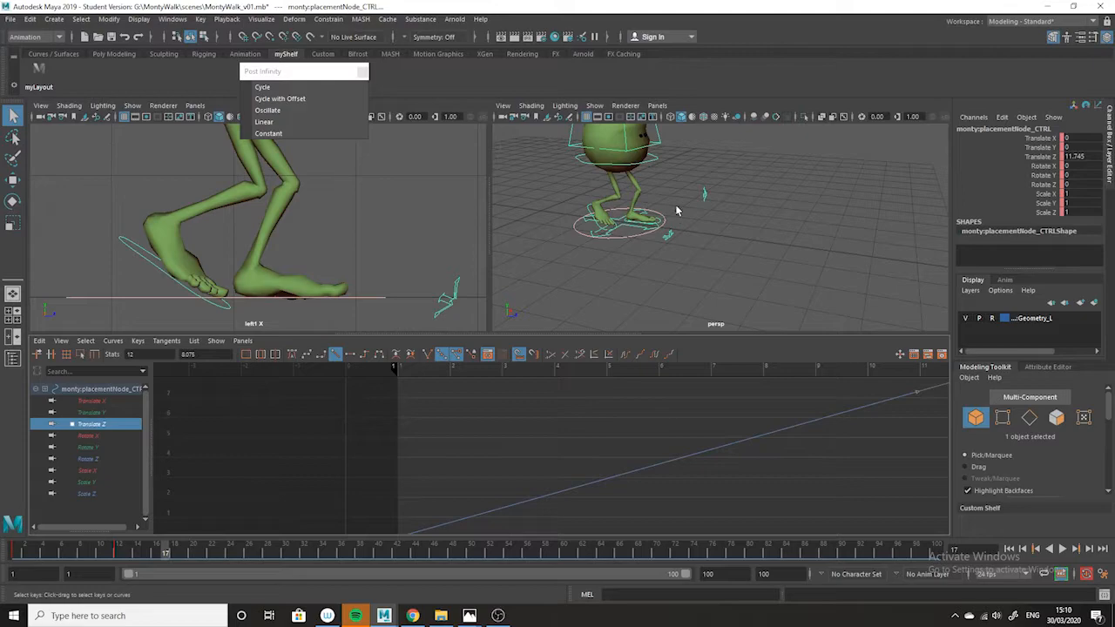
Examine the Translate Z curves of the placement control and the left foot control in the Graph Editor, comparing their slopes.
{"action": "right_click_drag", "start_coordinate": [678, 213], "coordinate": [715, 266], "text": "alt"}
{"action": "left_click", "coordinate": [623, 218], "text": "shift"}
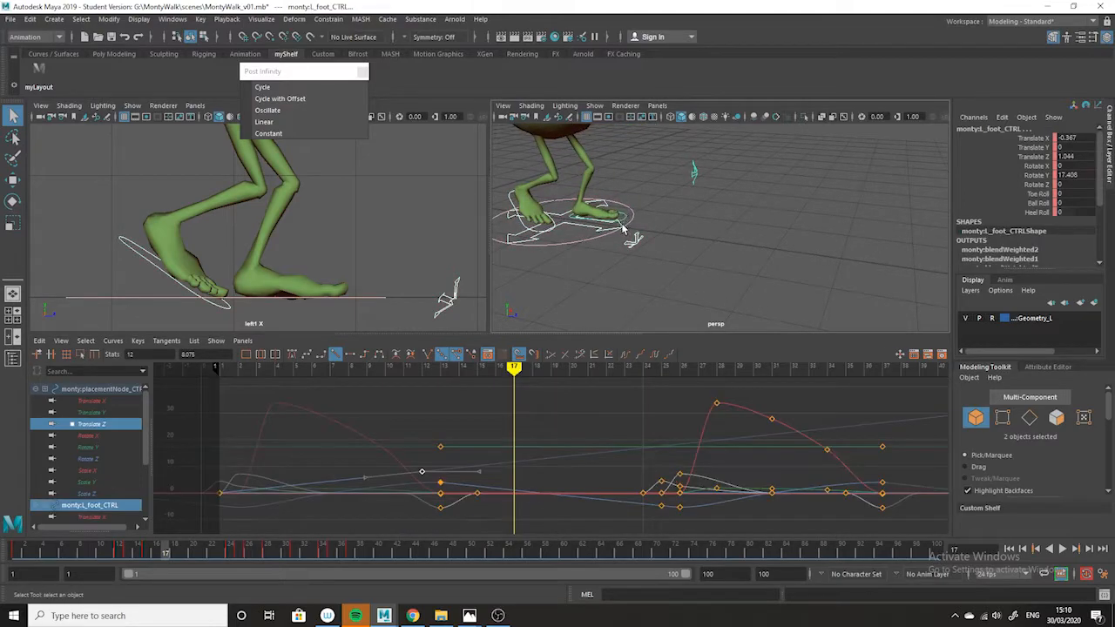
{"action": "left_click", "coordinate": [92, 423]}
{"action": "key", "text": "f"}
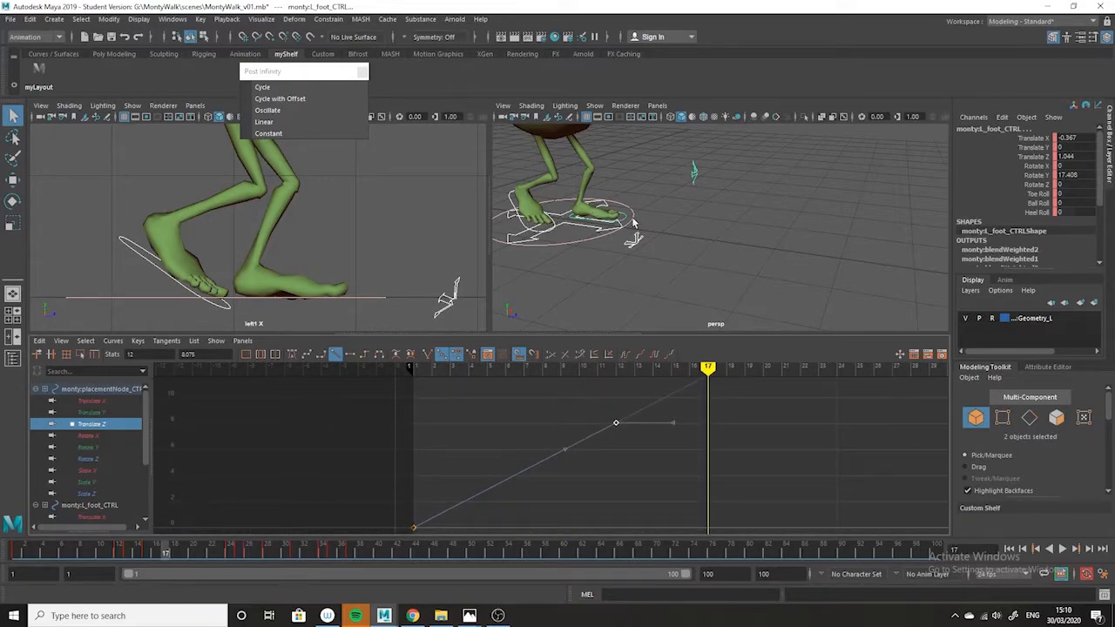
{"action": "left_click", "coordinate": [626, 217]}
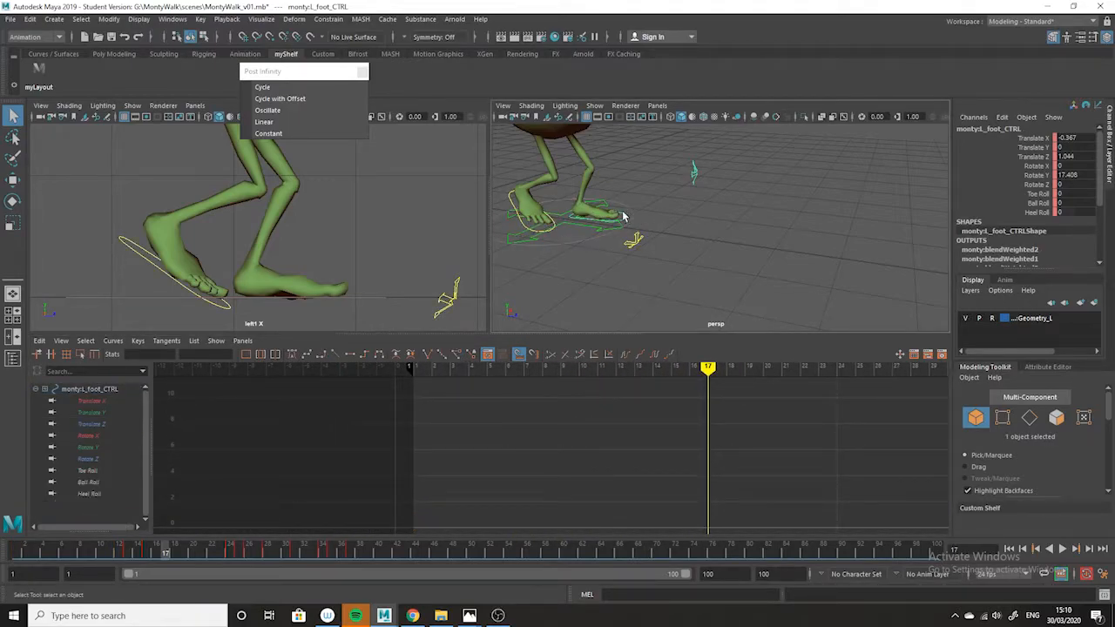
{"action": "left_click_drag", "start_coordinate": [645, 247], "coordinate": [635, 251], "text": "alt"}
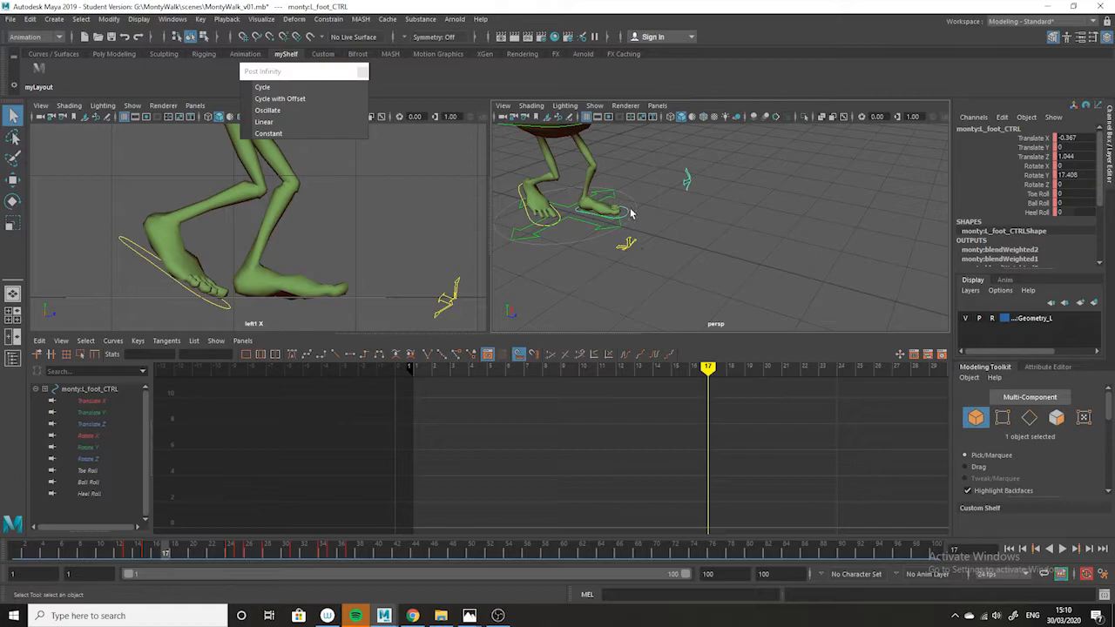
{"action": "left_click_drag", "start_coordinate": [624, 211], "coordinate": [725, 278], "text": "alt"}
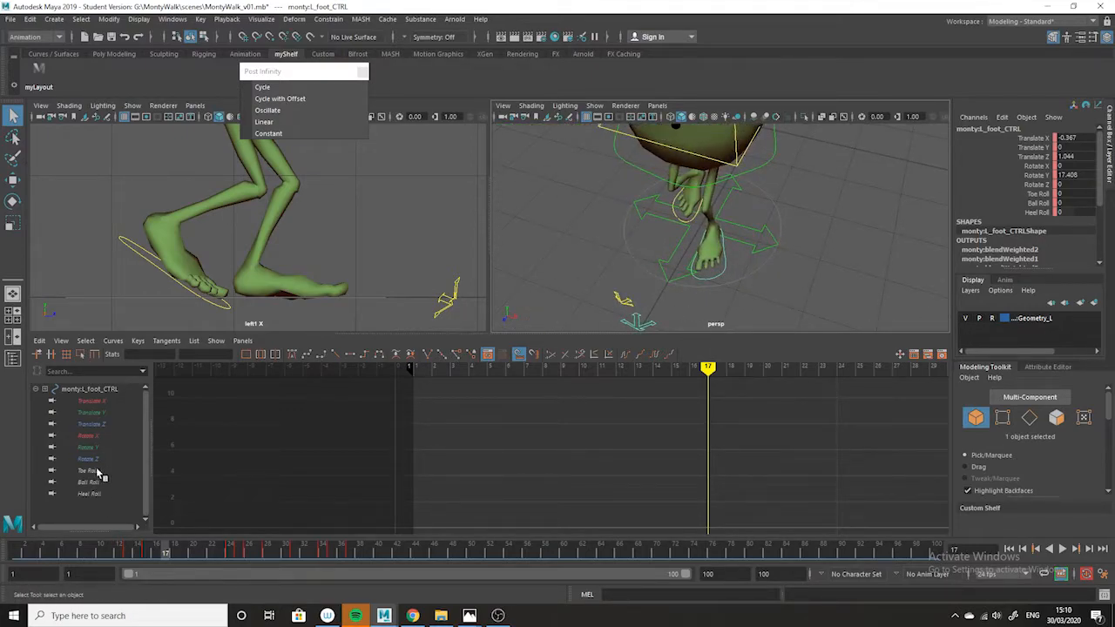
{"action": "left_click", "coordinate": [98, 424]}
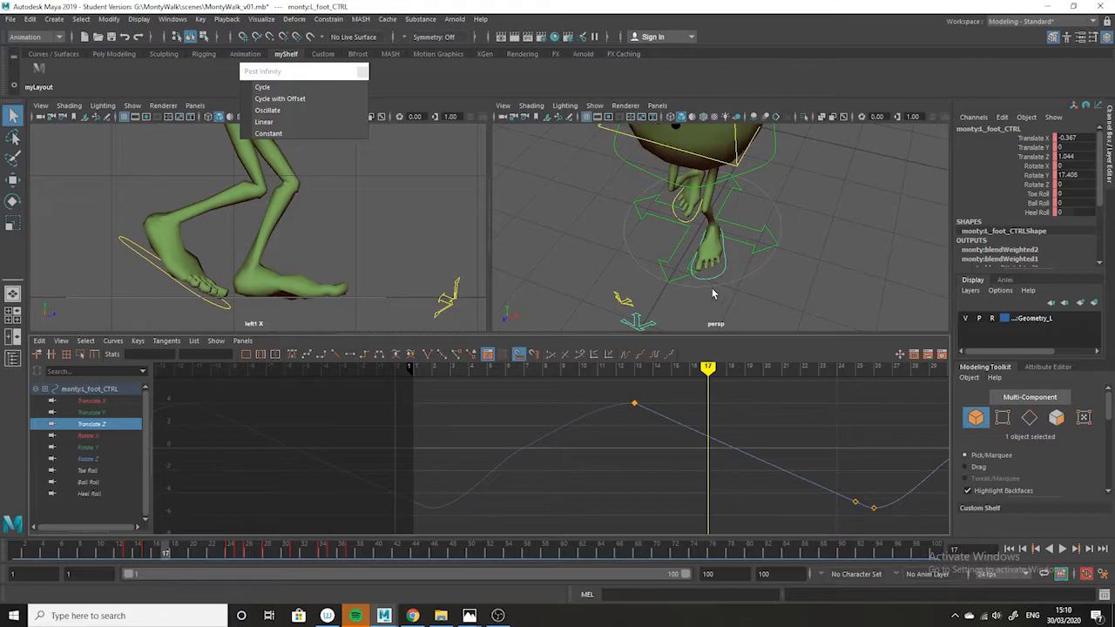
{"action": "left_click", "coordinate": [662, 272], "text": "shift"}
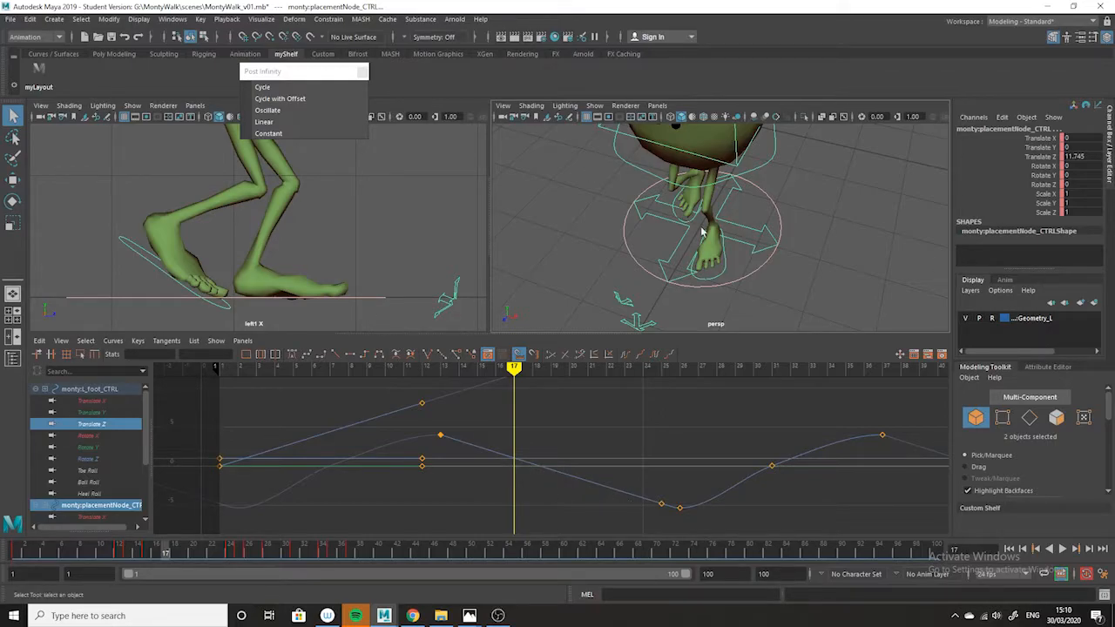
Hide the NURBS curves in the perspective viewport and play the walk across the full grid.
{"action": "scroll", "coordinate": [790, 313], "scroll_direction": "down", "scroll_amount": 6}
{"action": "left_click_drag", "start_coordinate": [779, 268], "coordinate": [776, 272], "text": "alt"}
{"action": "left_click", "coordinate": [594, 105]}
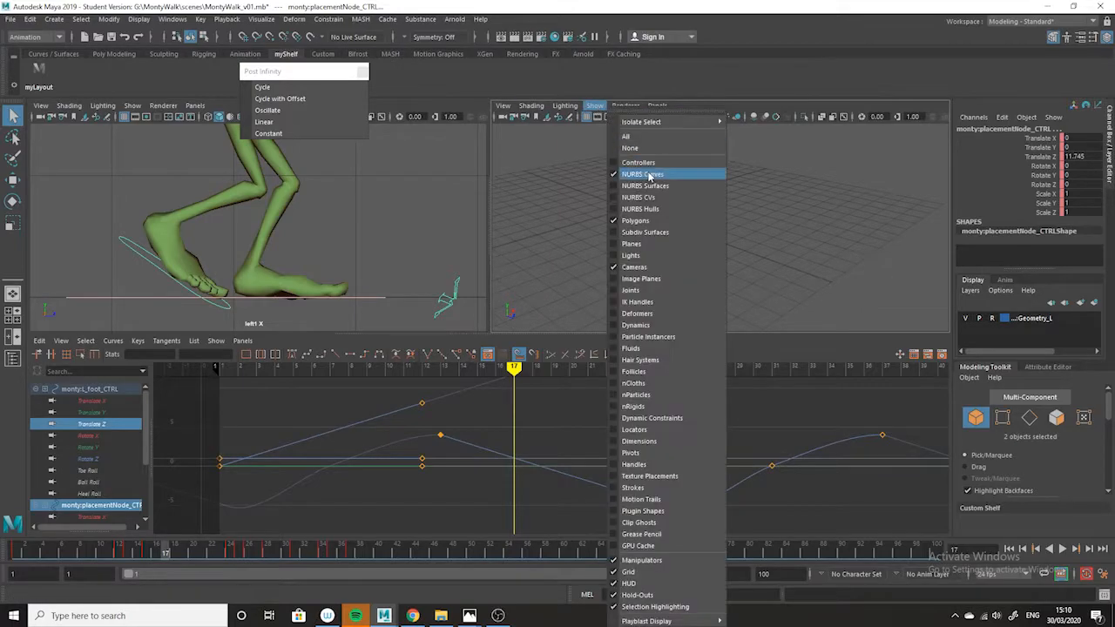
{"action": "left_click", "coordinate": [642, 174]}
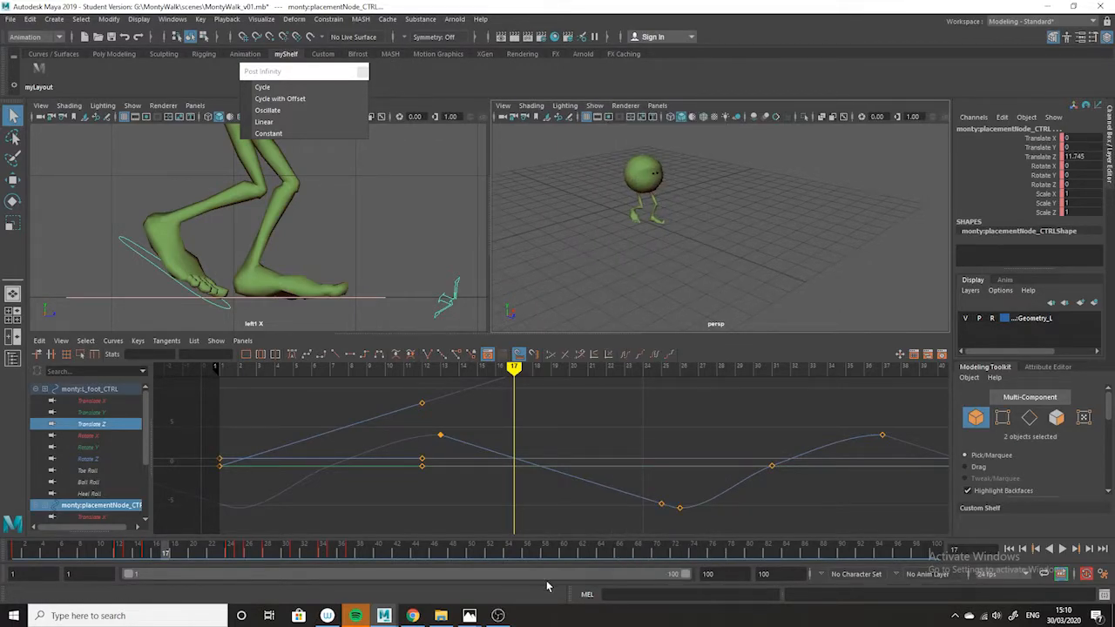
{"action": "key", "text": "alt+v"}
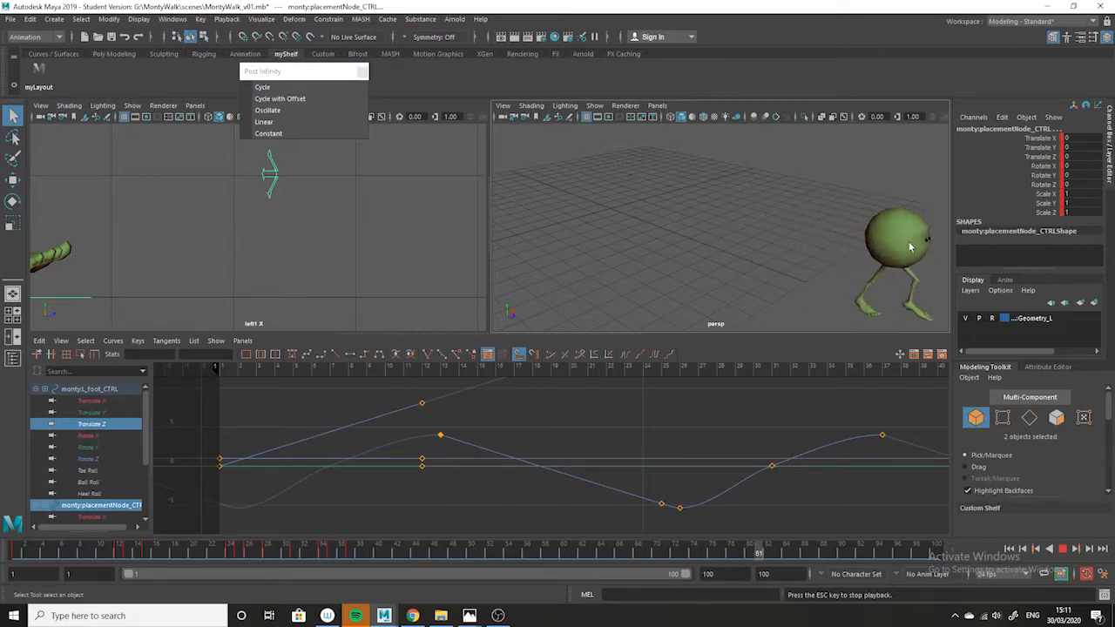
{"action": "left_click", "coordinate": [1047, 7]}
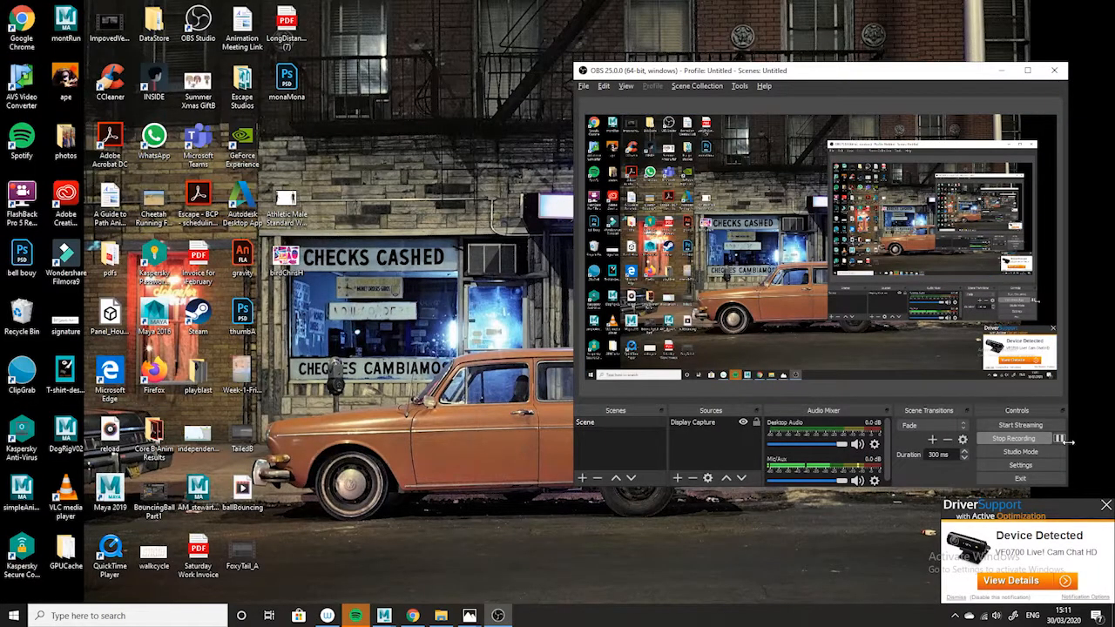
{"action": "left_click", "coordinate": [1060, 439]}
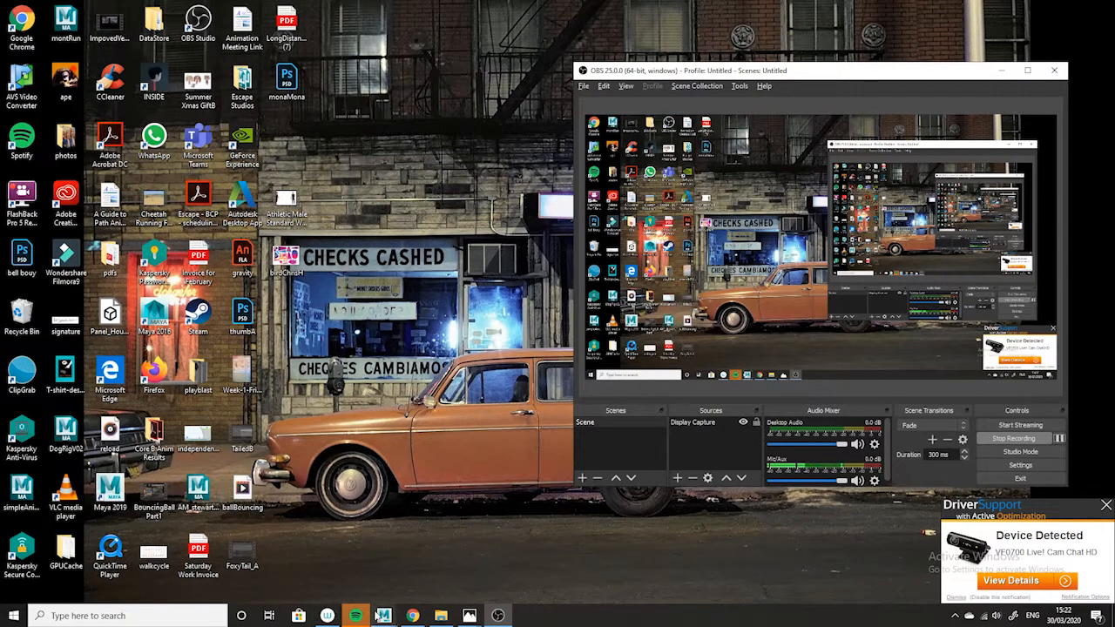
Switch back to the Maya window containing the MontyWalk_v02 scene.
{"action": "mouse_move", "coordinate": [384, 621]}
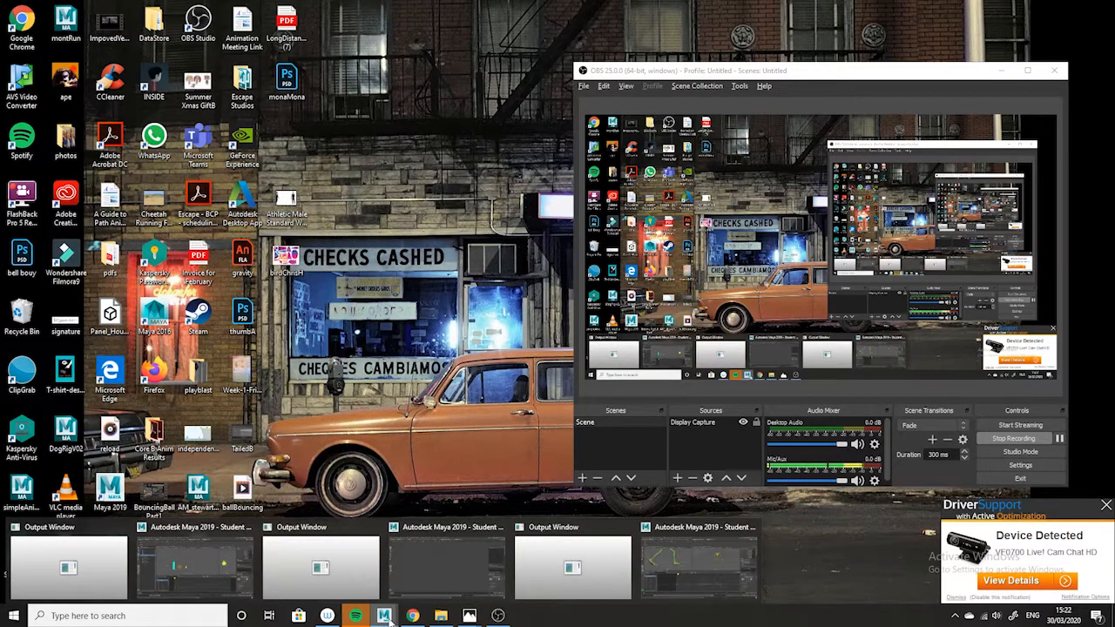
{"action": "left_click", "coordinate": [699, 564]}
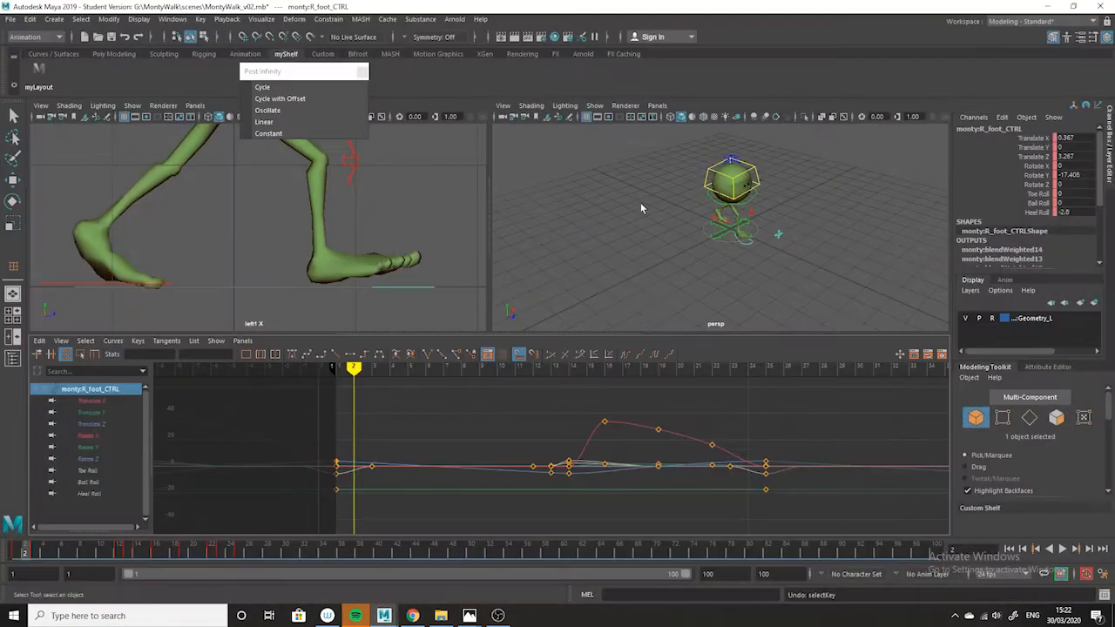
Scrub and play the walk over roughly frames 1 to 25, examining both feet close up in the perspective viewport.
{"action": "key", "text": "alt+v"}
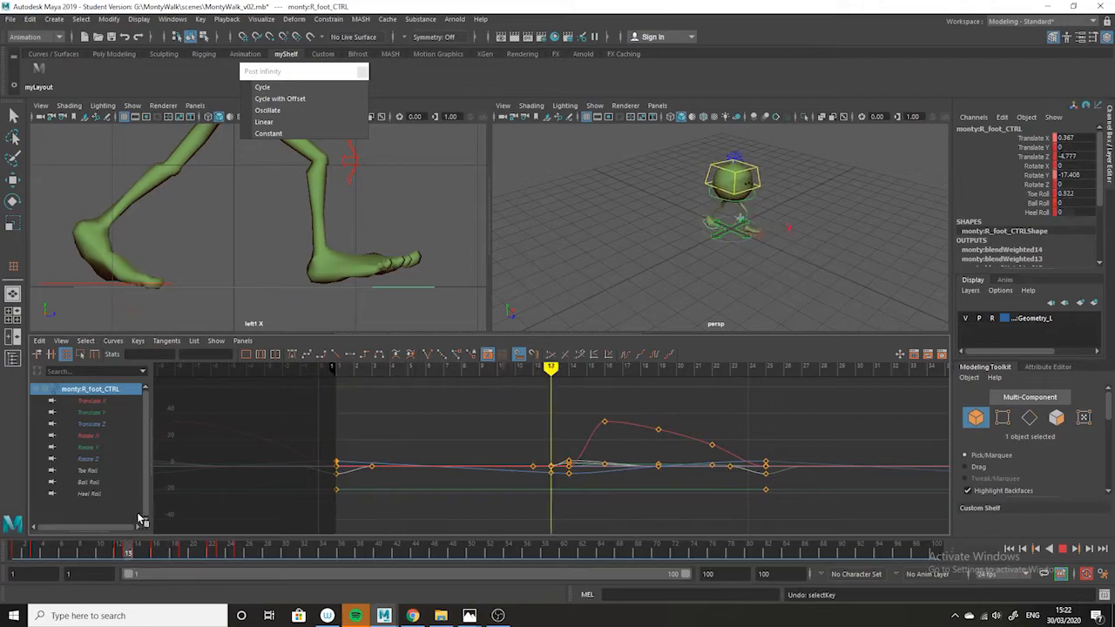
{"action": "mouse_move", "coordinate": [429, 549]}
{"action": "left_mouse_down"}
{"action": "mouse_move", "coordinate": [361, 491]}
{"action": "mouse_move", "coordinate": [89, 463]}
{"action": "left_mouse_up"}
{"action": "left_click_drag", "start_coordinate": [233, 558], "coordinate": [9, 548]}
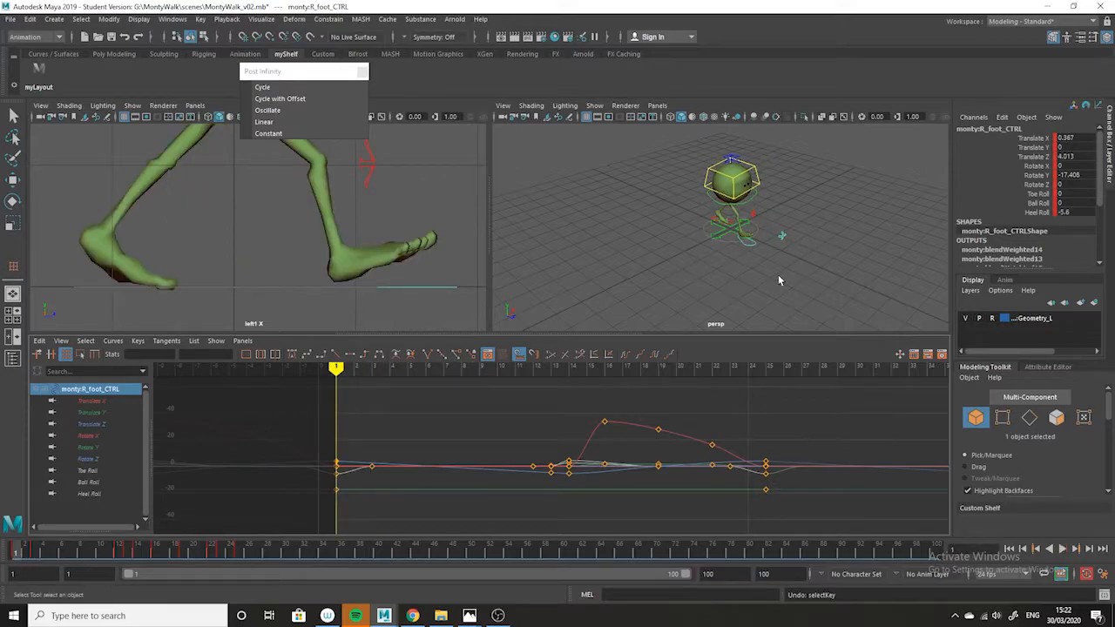
{"action": "left_click_drag", "start_coordinate": [721, 297], "coordinate": [746, 257], "text": "alt"}
{"action": "right_click_drag", "start_coordinate": [745, 258], "coordinate": [847, 354], "text": "alt"}
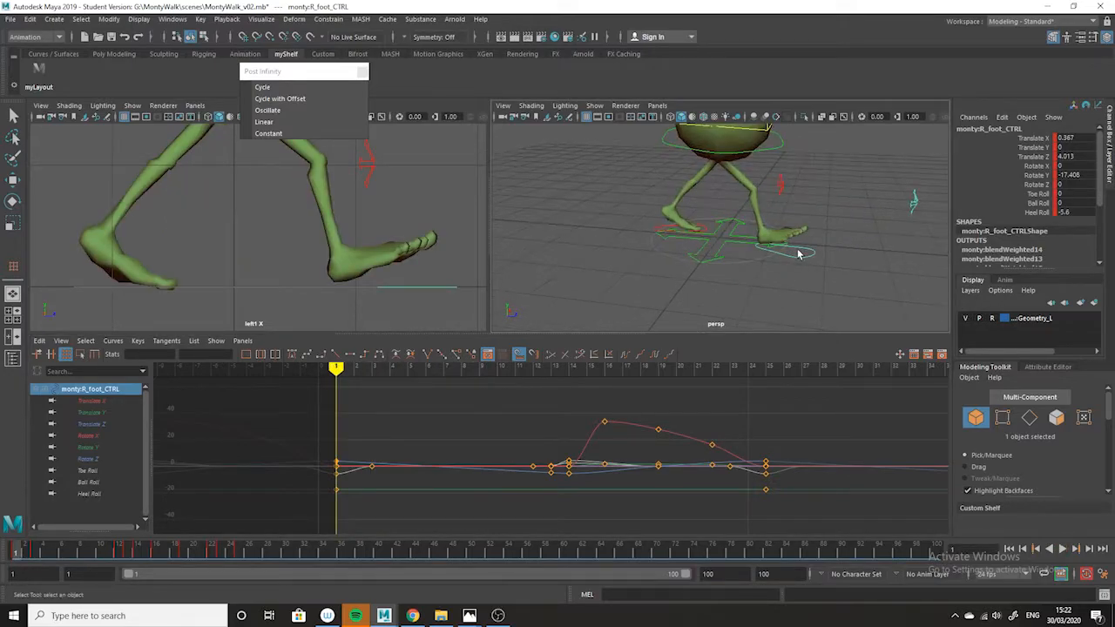
{"action": "left_click_drag", "start_coordinate": [218, 552], "coordinate": [28, 524]}
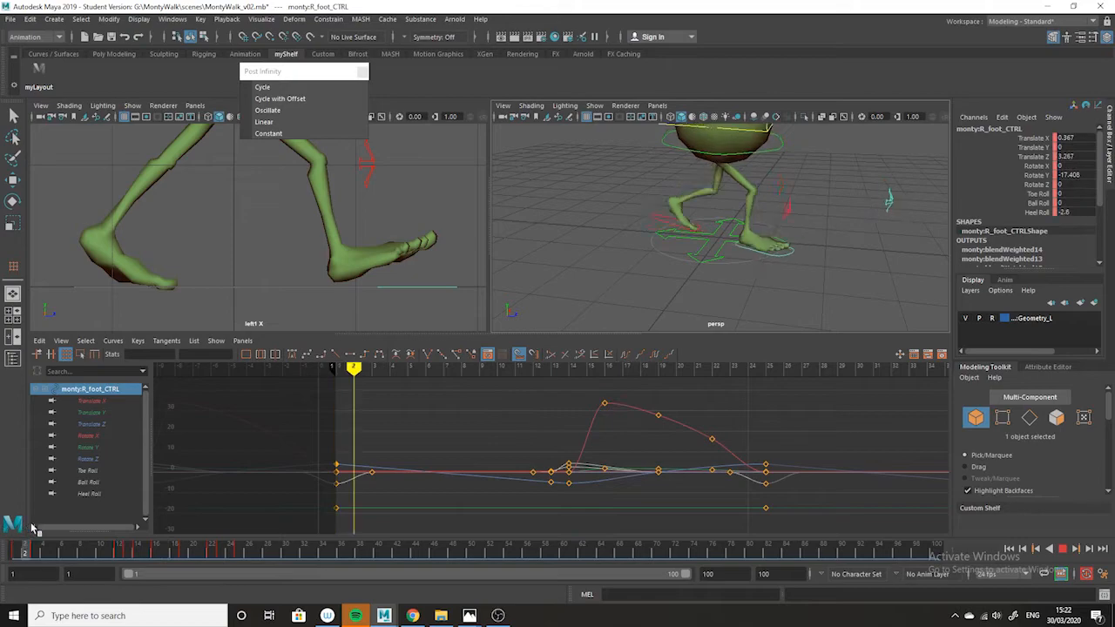
{"action": "key", "text": "Escape"}
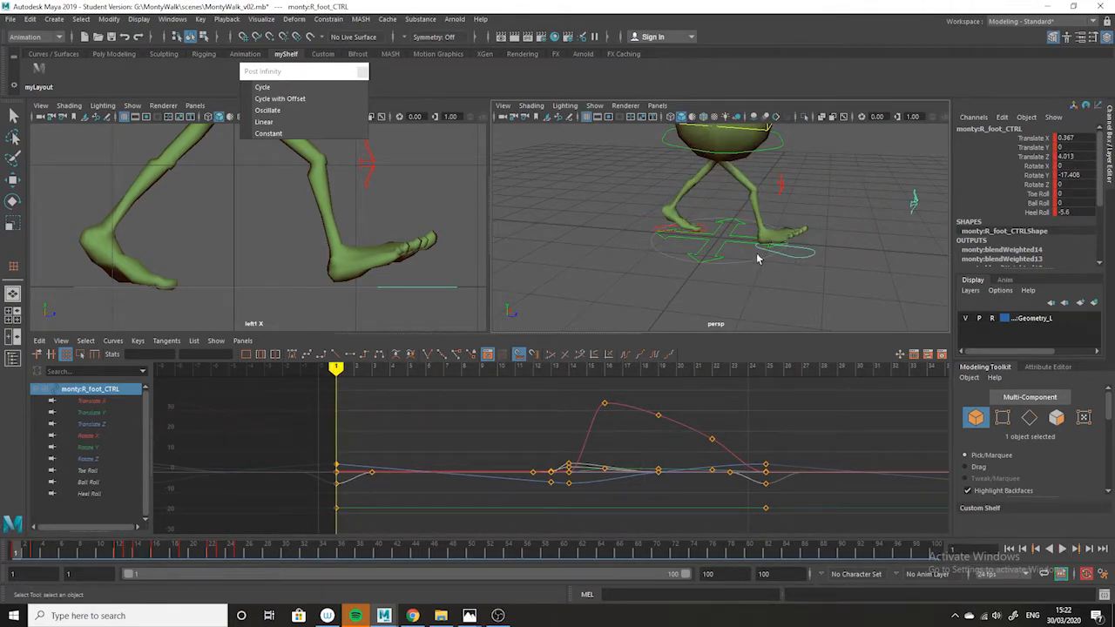
{"action": "key", "text": "alt+v"}
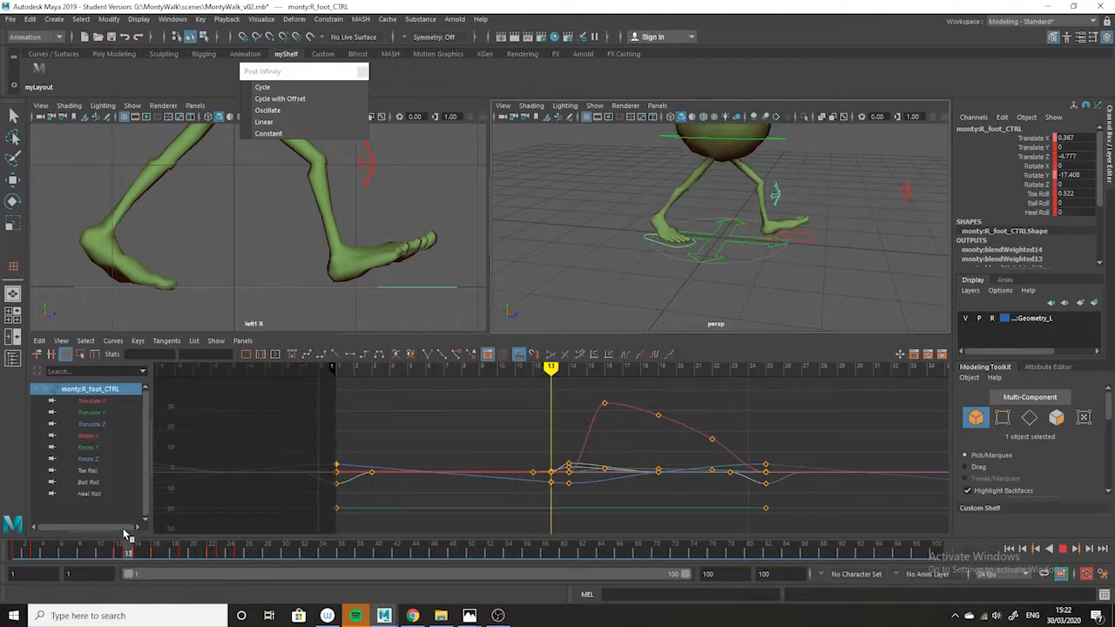
Lower the frame 13 Toe Roll key of the right foot control to about 0.45.
{"action": "key", "text": "alt+v"}
{"action": "left_click", "coordinate": [96, 471]}
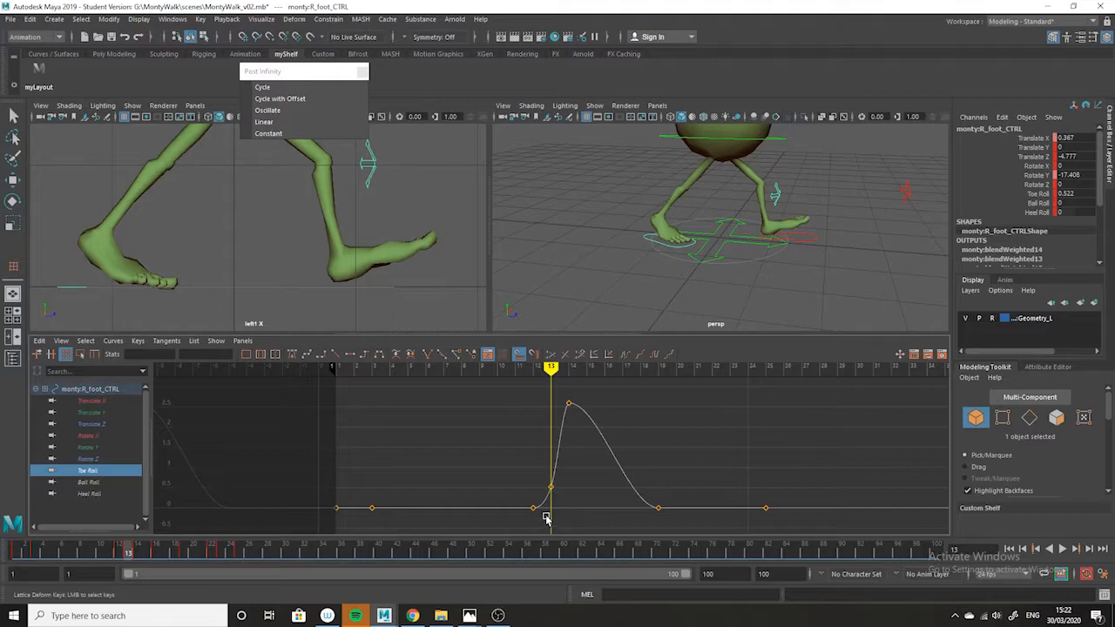
{"action": "left_click_drag", "start_coordinate": [571, 478], "coordinate": [530, 494]}
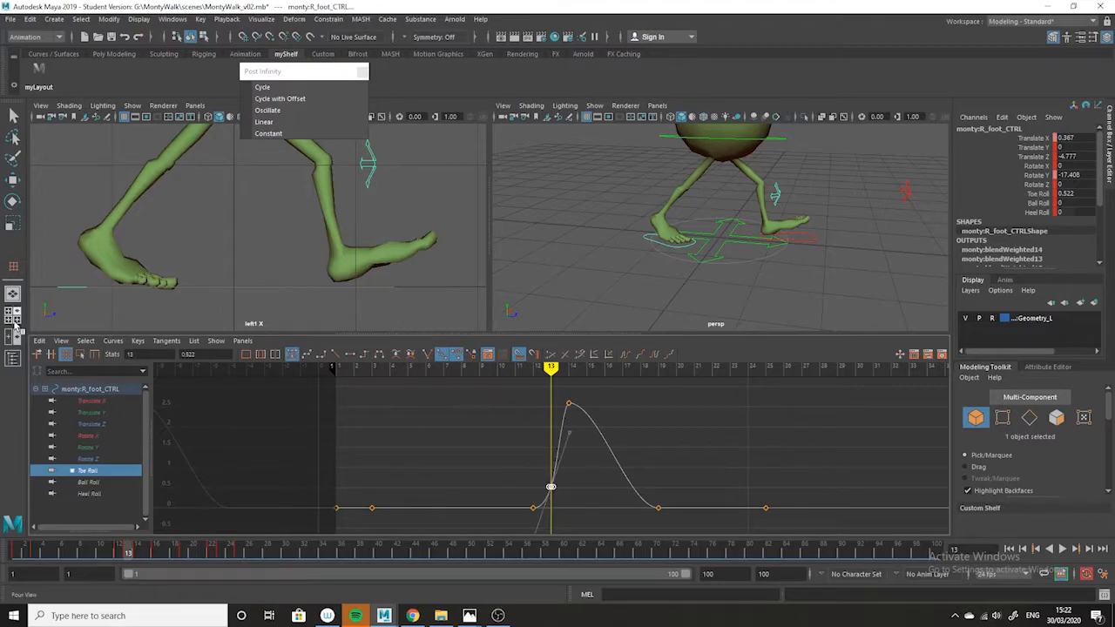
{"action": "left_click", "coordinate": [16, 182]}
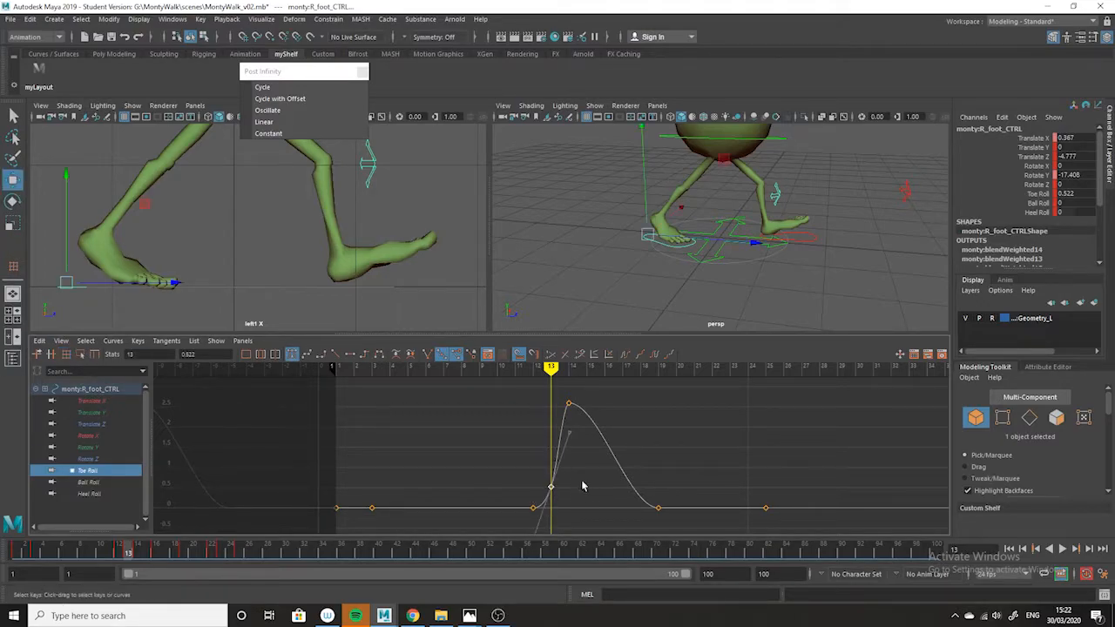
{"action": "middle_click_drag", "start_coordinate": [546, 446], "coordinate": [545, 452]}
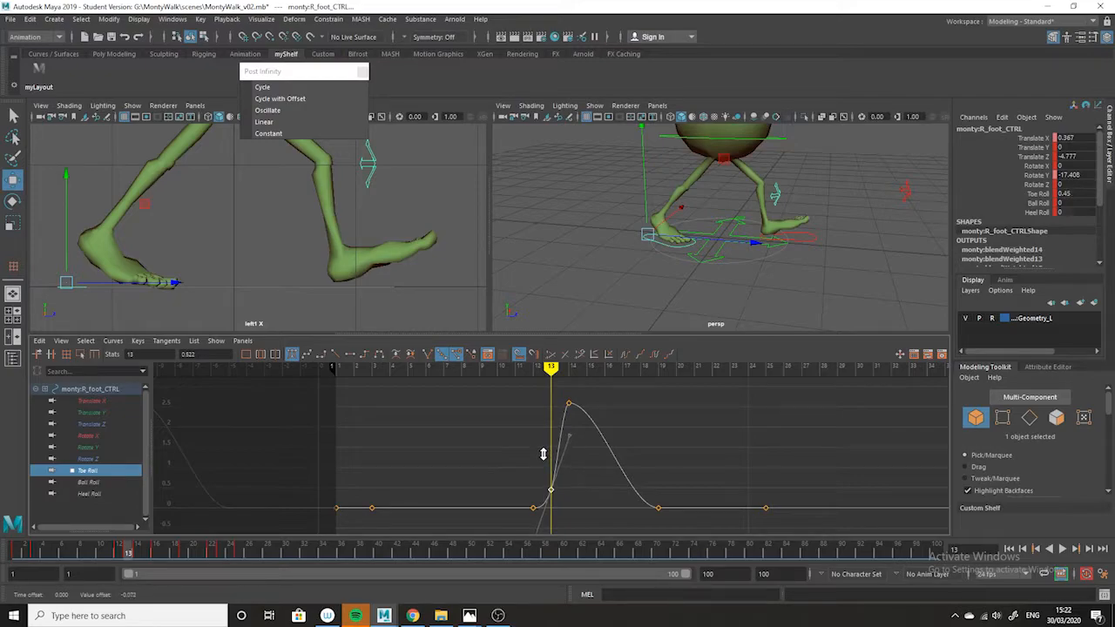
Select the right foot control and compare its pose at frames 23, 1 and 25.
{"action": "key", "text": "alt+v"}
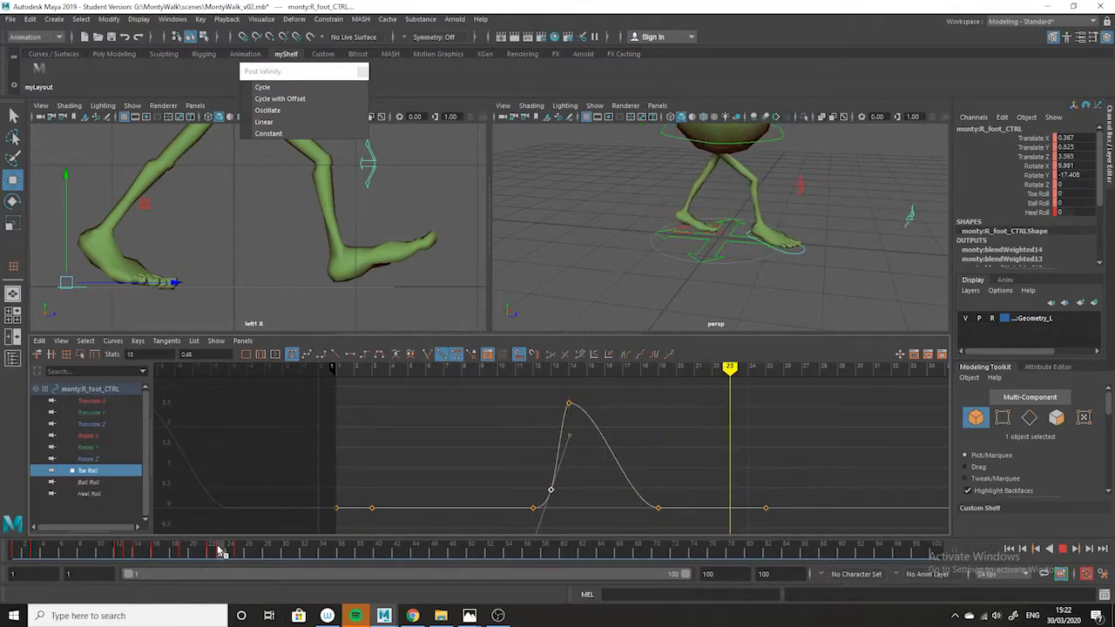
{"action": "key", "text": "alt+v"}
{"action": "left_click", "coordinate": [800, 255]}
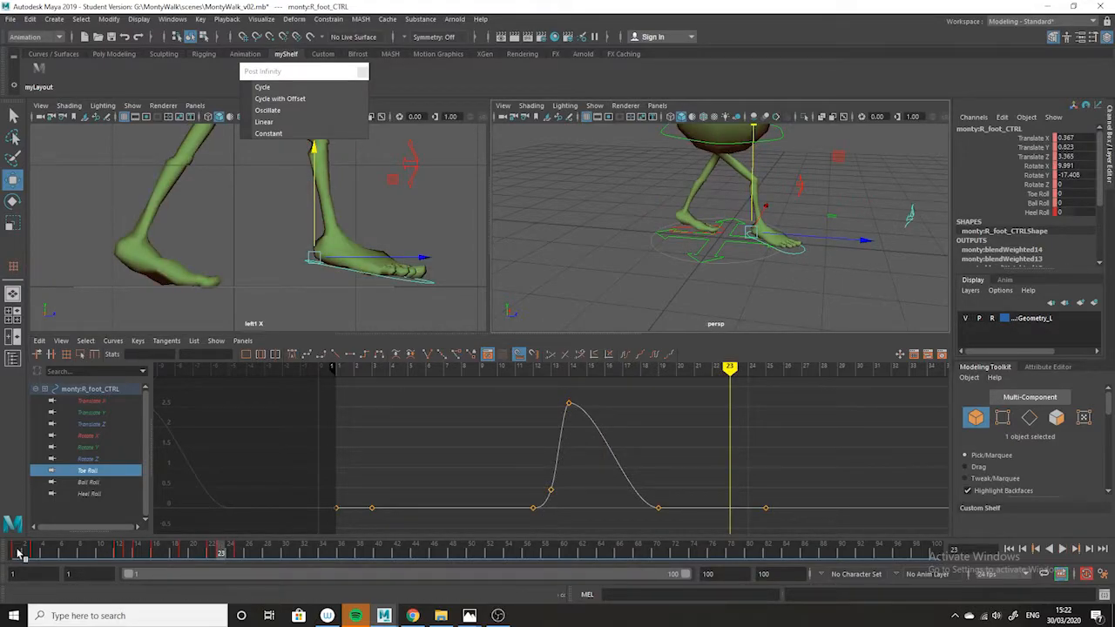
{"action": "left_click", "coordinate": [19, 551]}
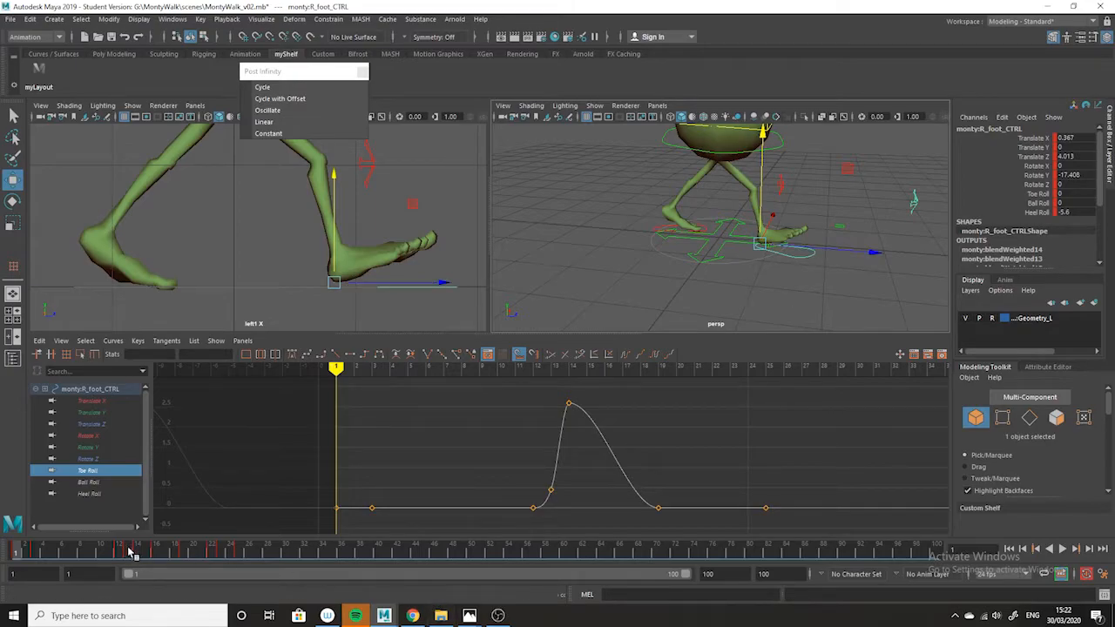
{"action": "left_click", "coordinate": [230, 554]}
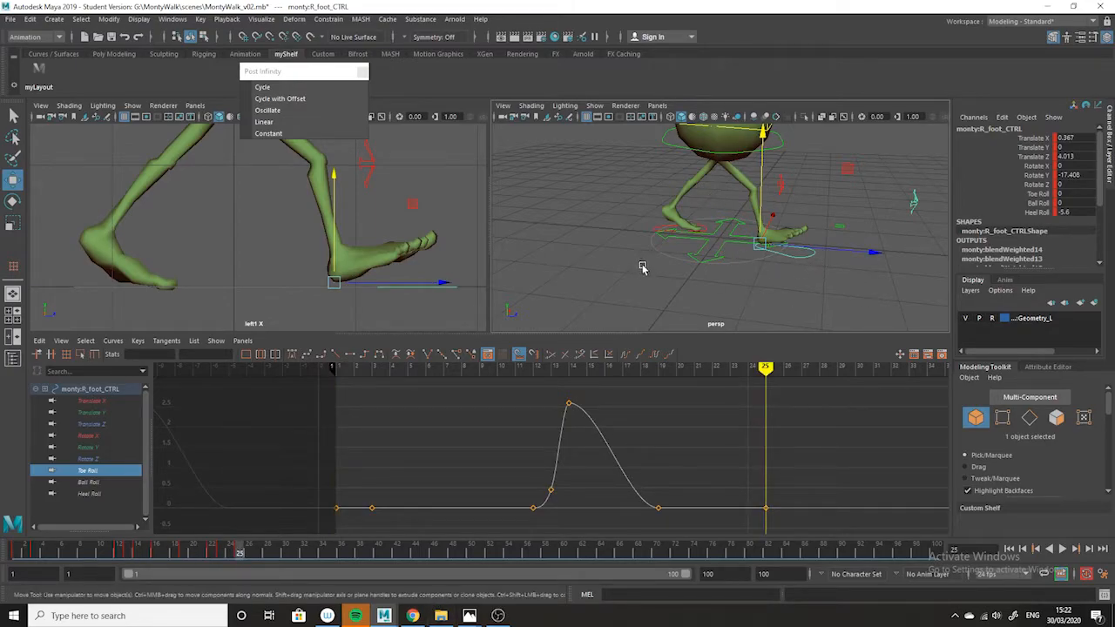
Select the left foot control and examine its contact poses at frames 25 and 13 and its motion up to frame 29.
{"action": "left_click", "coordinate": [662, 228]}
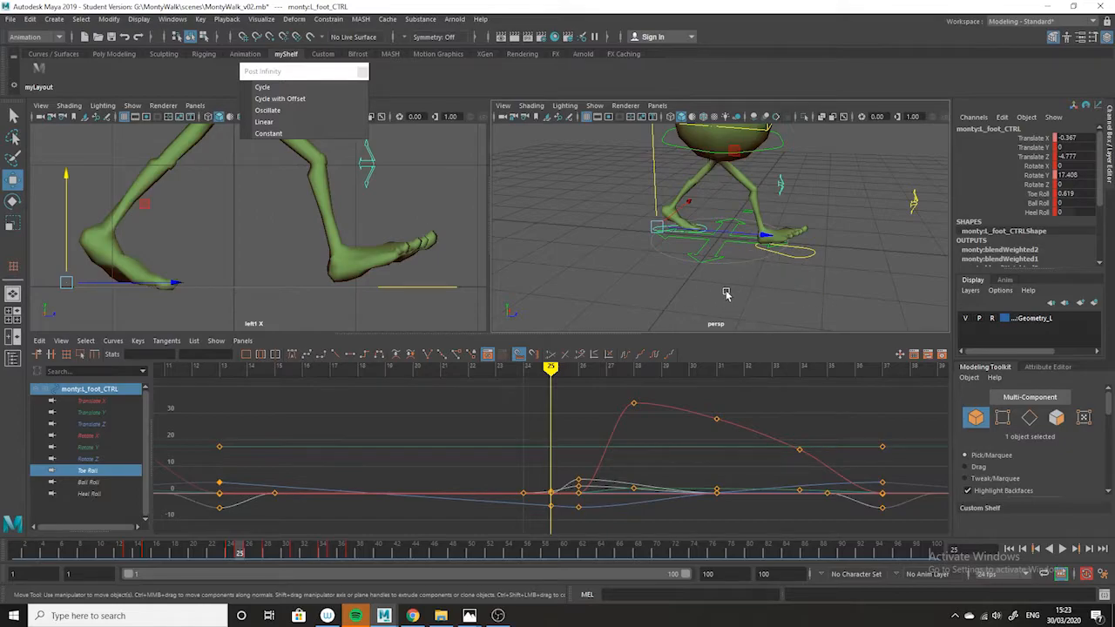
{"action": "left_click_drag", "start_coordinate": [789, 292], "coordinate": [675, 298], "text": "alt"}
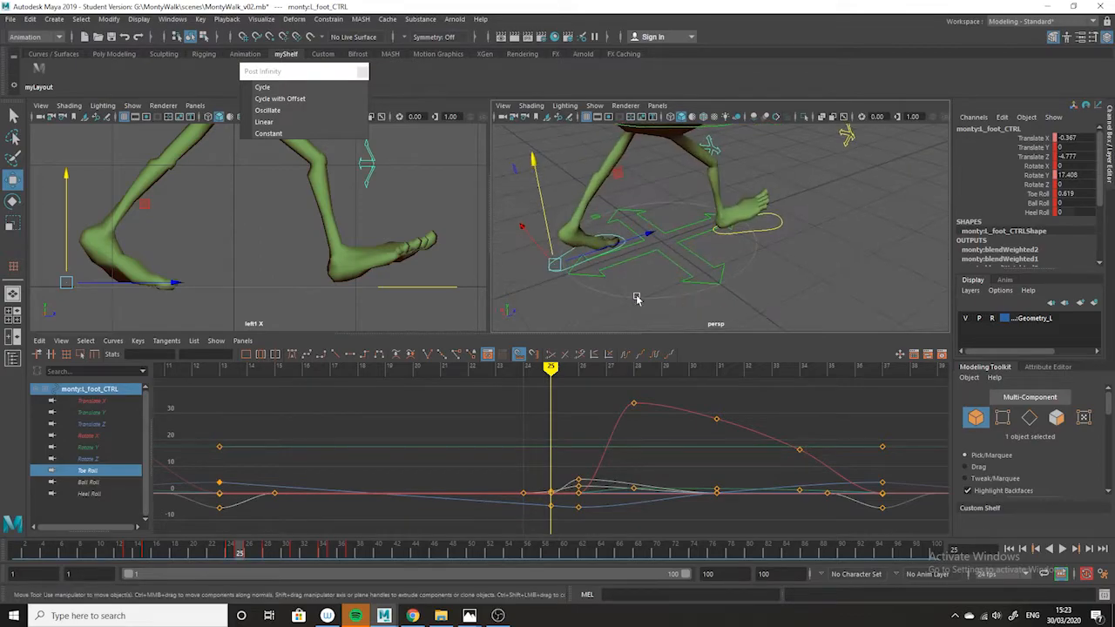
{"action": "left_click_drag", "start_coordinate": [571, 299], "coordinate": [593, 261], "text": "alt"}
{"action": "left_click", "coordinate": [580, 249]}
{"action": "left_click", "coordinate": [600, 236]}
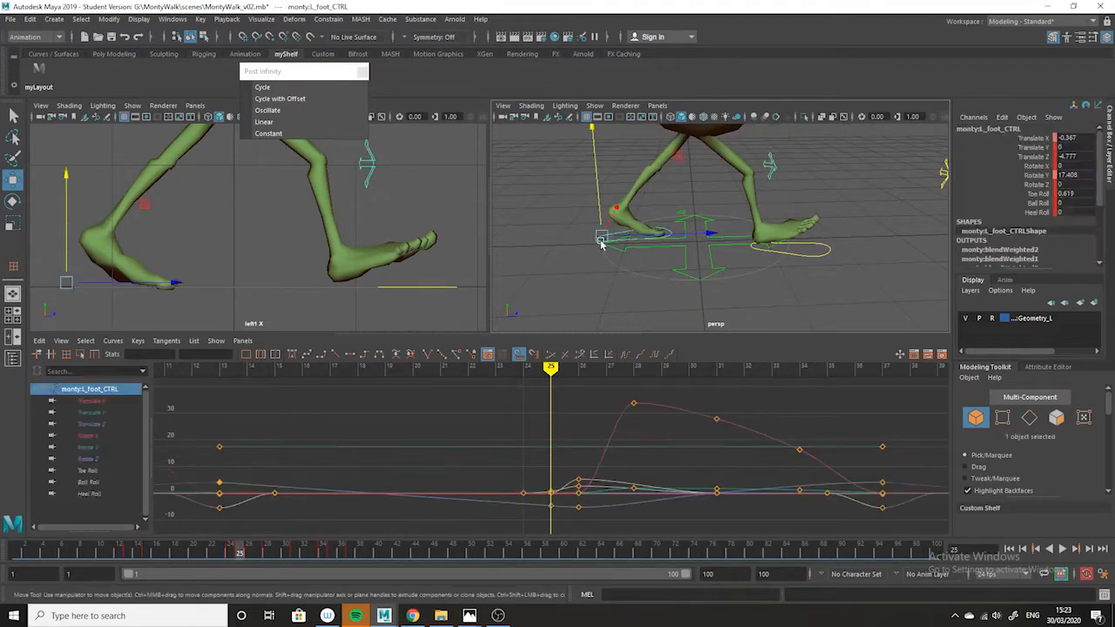
{"action": "mouse_move", "coordinate": [184, 552]}
{"action": "left_mouse_down"}
{"action": "mouse_move", "coordinate": [202, 551]}
{"action": "mouse_move", "coordinate": [118, 551]}
{"action": "mouse_move", "coordinate": [128, 551]}
{"action": "left_mouse_up"}
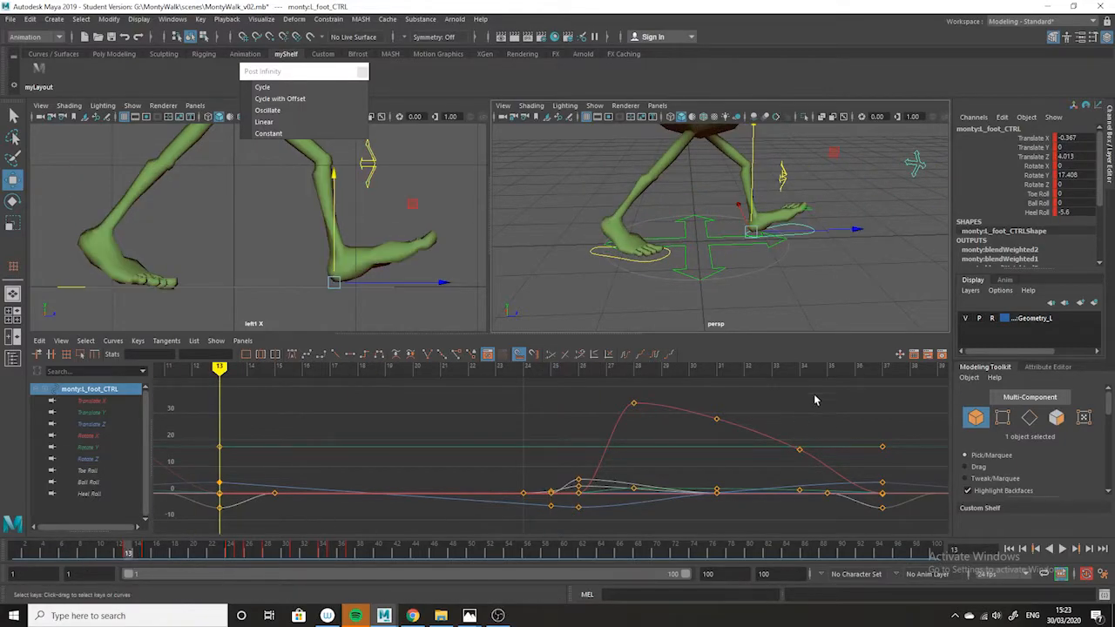
{"action": "key", "text": "alt+v"}
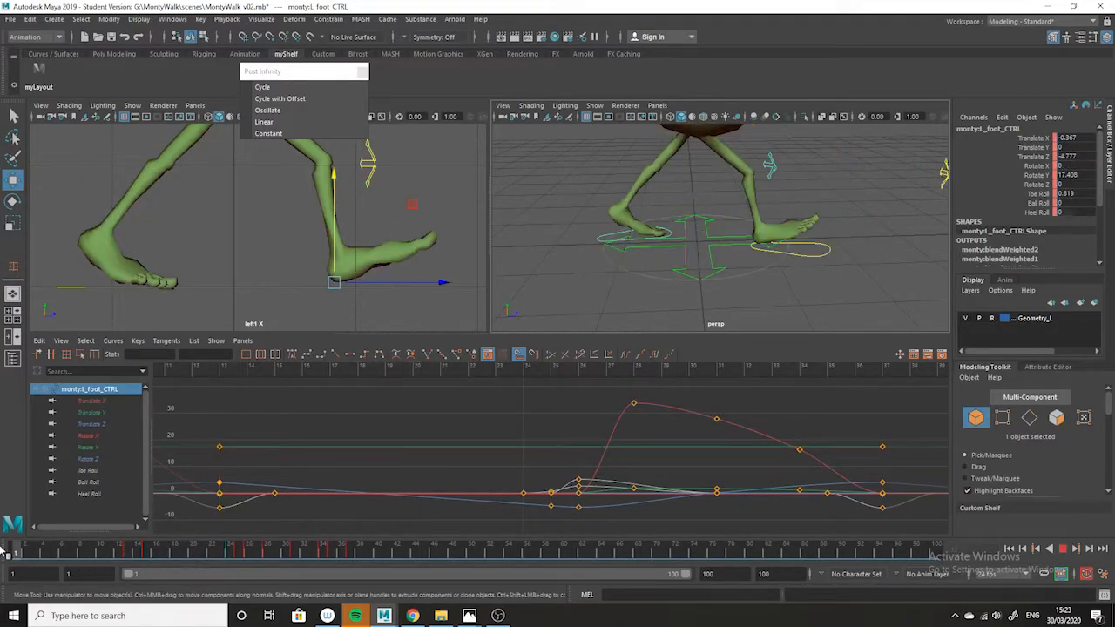
{"action": "key", "text": "alt+v"}
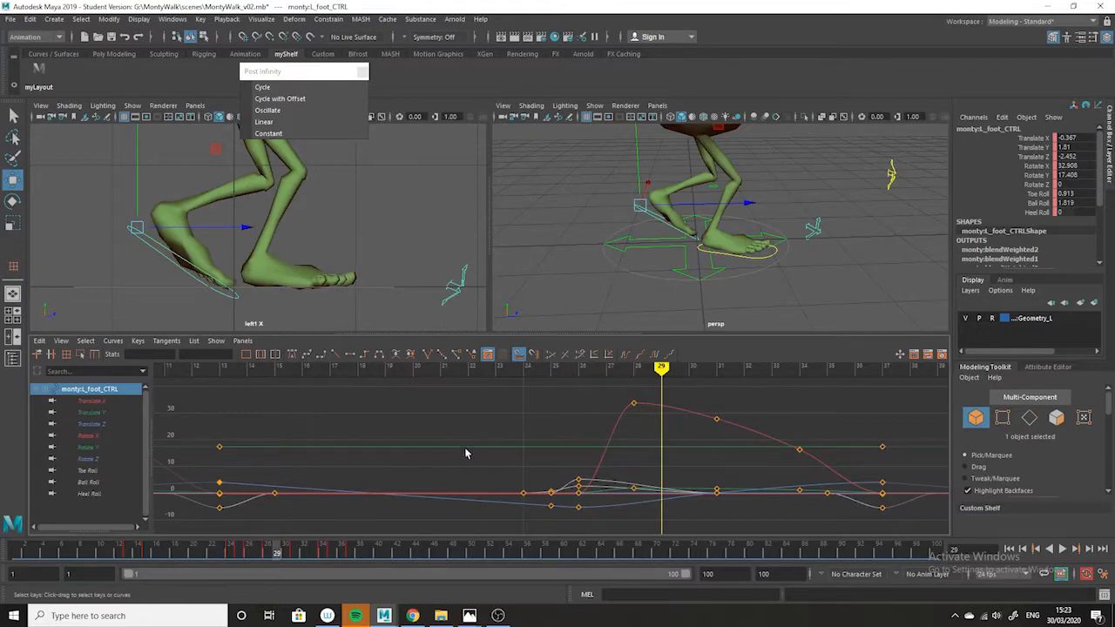
Examine the left foot control's cycled Translate Z, Translate X and Rotate X curves around frame 4.
{"action": "right_click_drag", "start_coordinate": [526, 509], "coordinate": [418, 537], "text": "alt"}
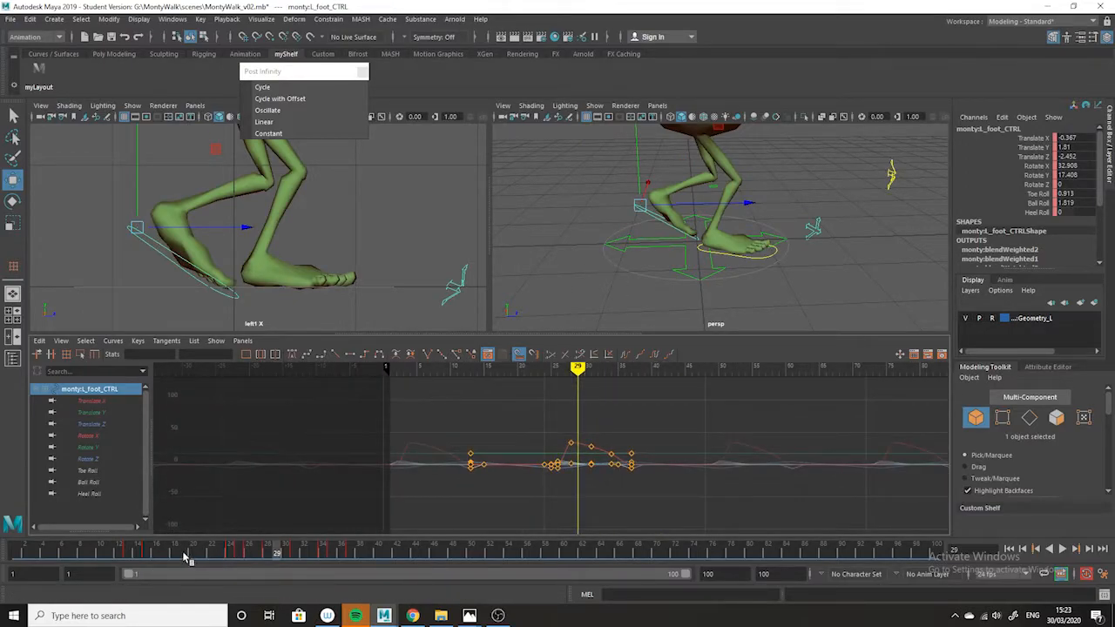
{"action": "left_click_drag", "start_coordinate": [187, 555], "coordinate": [16, 554]}
{"action": "right_click_drag", "start_coordinate": [391, 478], "coordinate": [471, 505], "text": "alt"}
{"action": "middle_click_drag", "start_coordinate": [473, 510], "coordinate": [921, 476], "text": "alt"}
{"action": "right_click_drag", "start_coordinate": [921, 475], "coordinate": [608, 494], "text": "alt"}
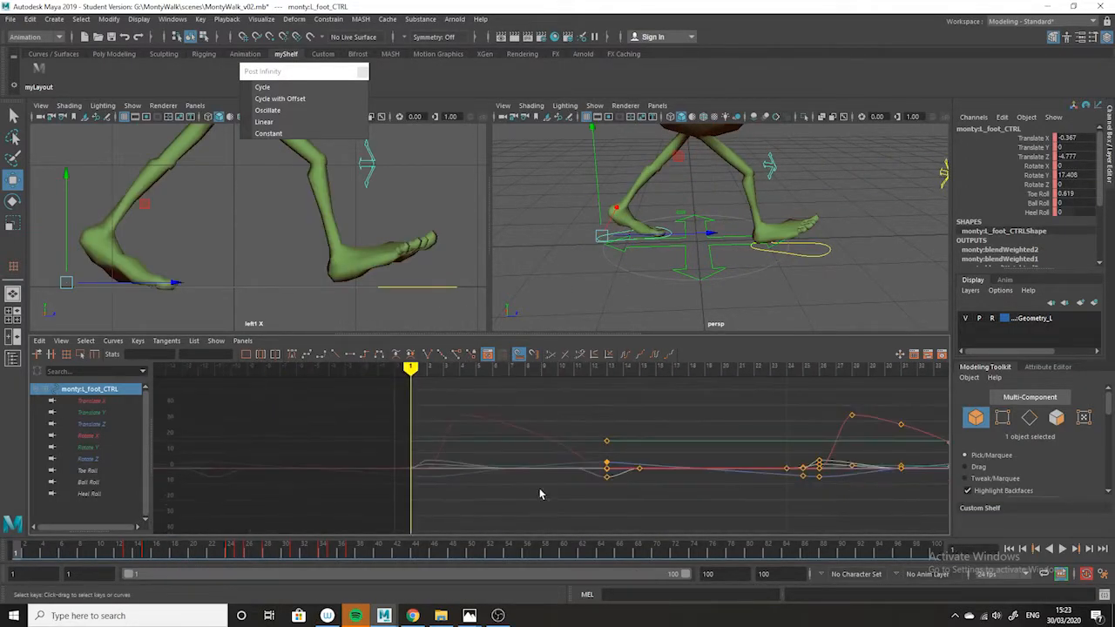
{"action": "left_click_drag", "start_coordinate": [22, 554], "coordinate": [41, 554]}
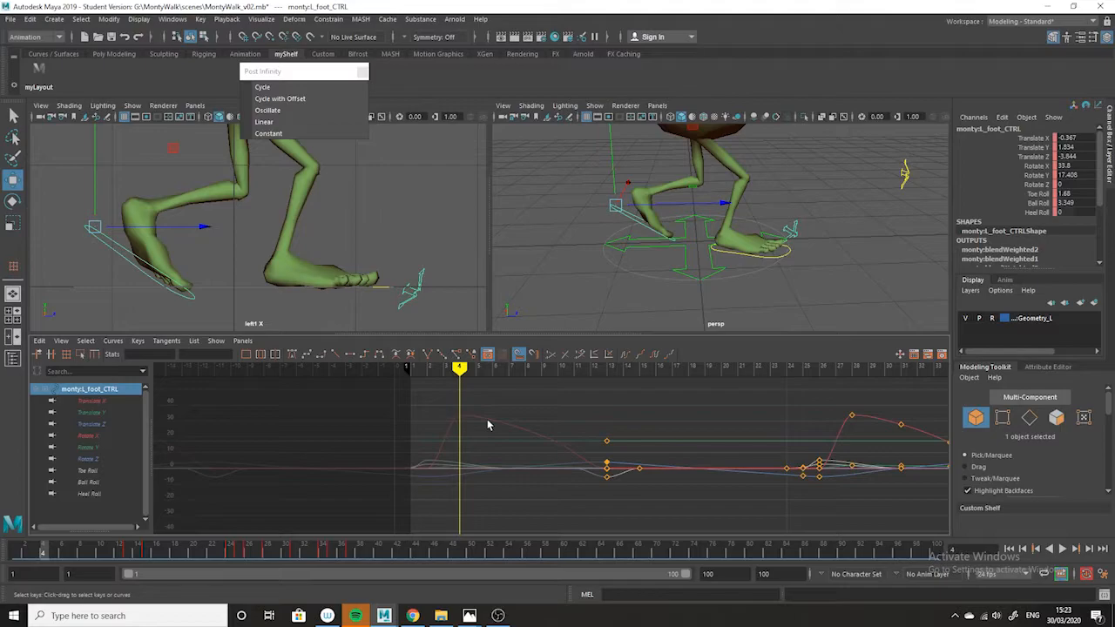
{"action": "left_click", "coordinate": [88, 427]}
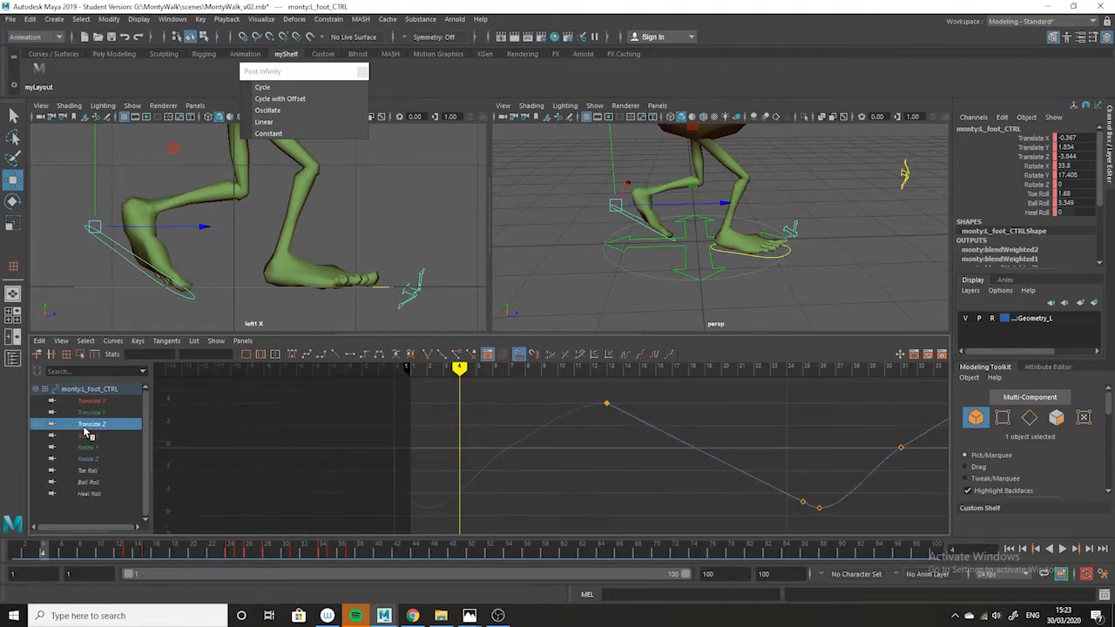
{"action": "left_click", "coordinate": [103, 401]}
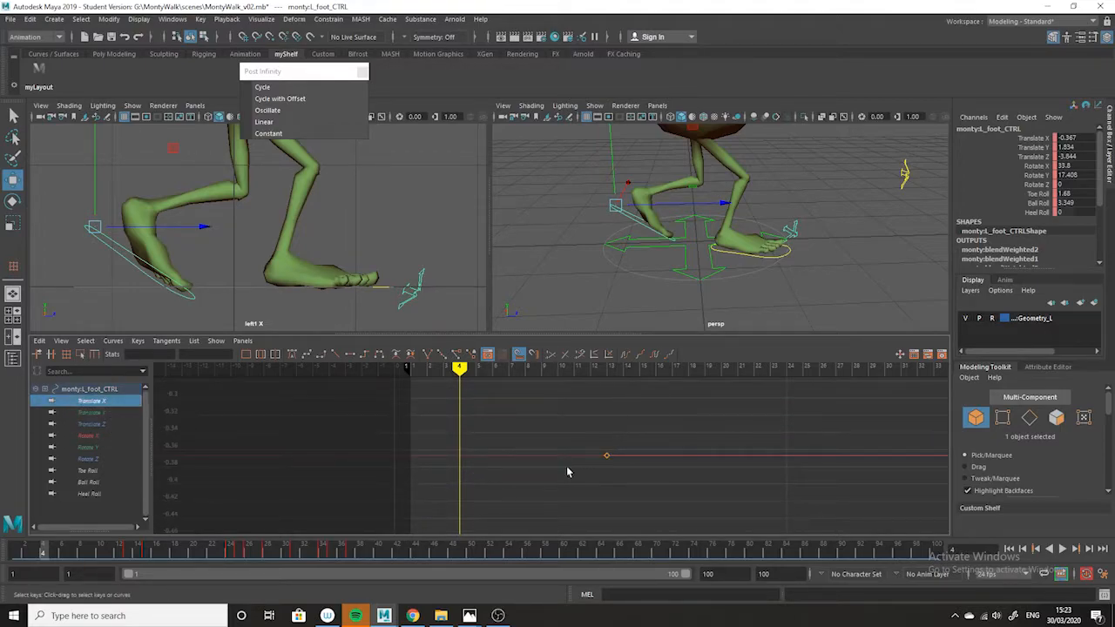
{"action": "left_click", "coordinate": [91, 436]}
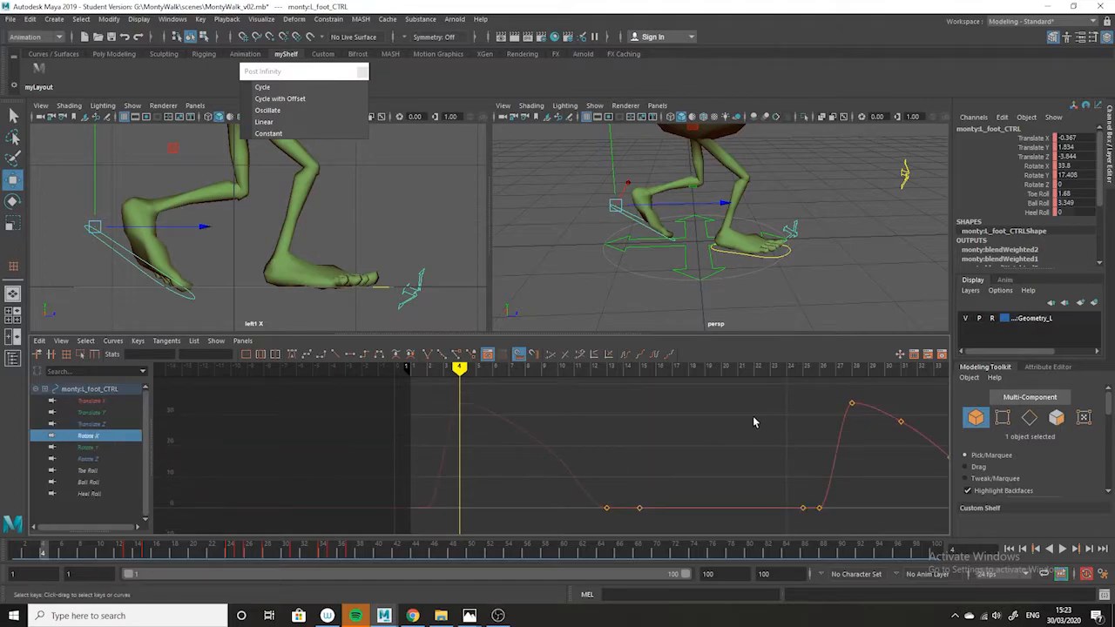
Compare the left foot's pose at frames 1 and 4 from the front in the perspective viewport.
{"action": "left_click_drag", "start_coordinate": [577, 277], "coordinate": [670, 264], "text": "alt"}
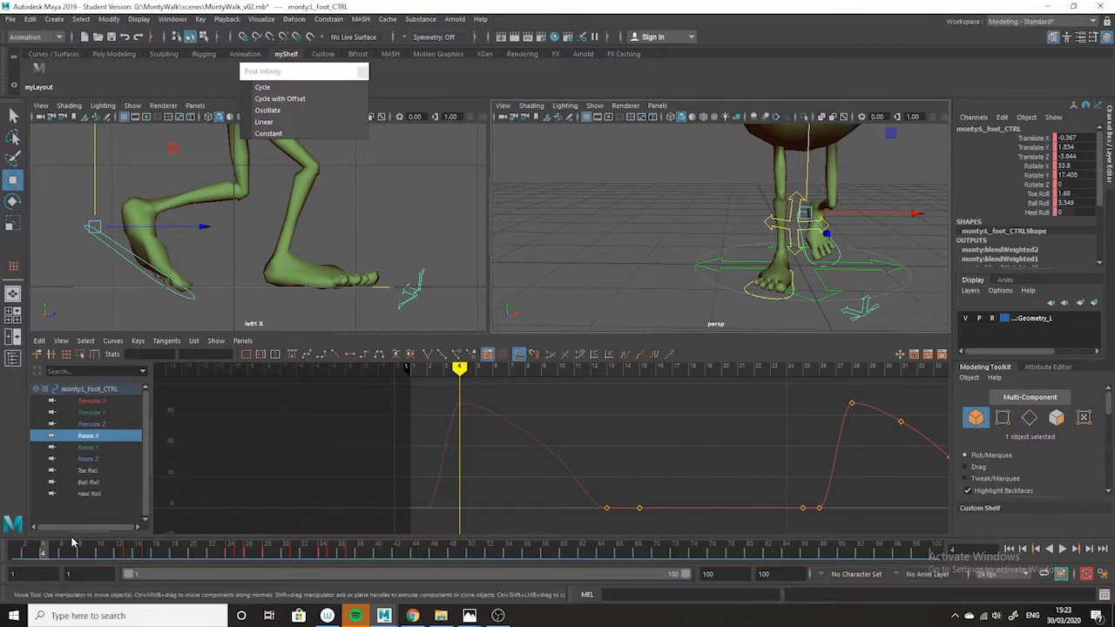
{"action": "left_click", "coordinate": [9, 554]}
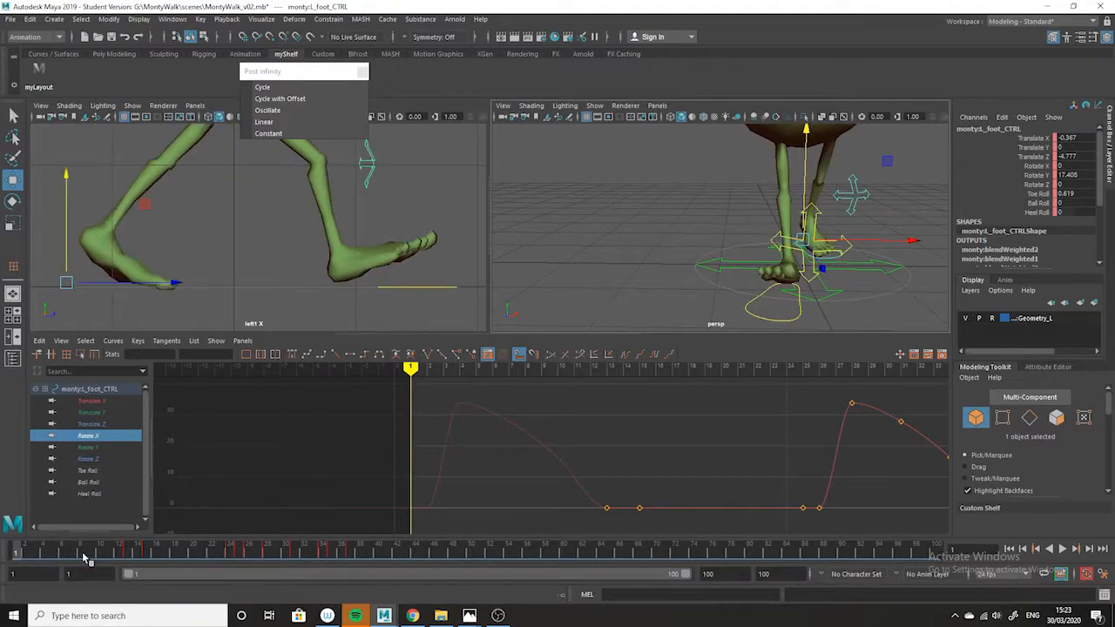
{"action": "left_click", "coordinate": [41, 551]}
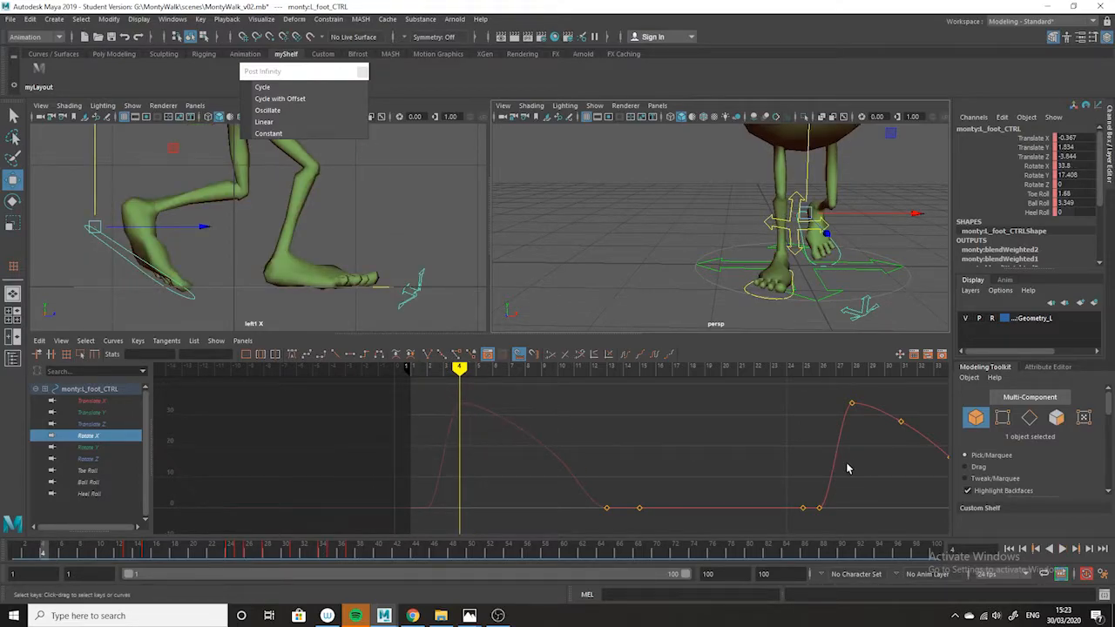
Raise the frame 28 Rotate X key of the left foot control to about 34.38, checking the cycled pose at frame 4.
{"action": "middle_click_drag", "start_coordinate": [641, 467], "coordinate": [577, 467], "text": "alt"}
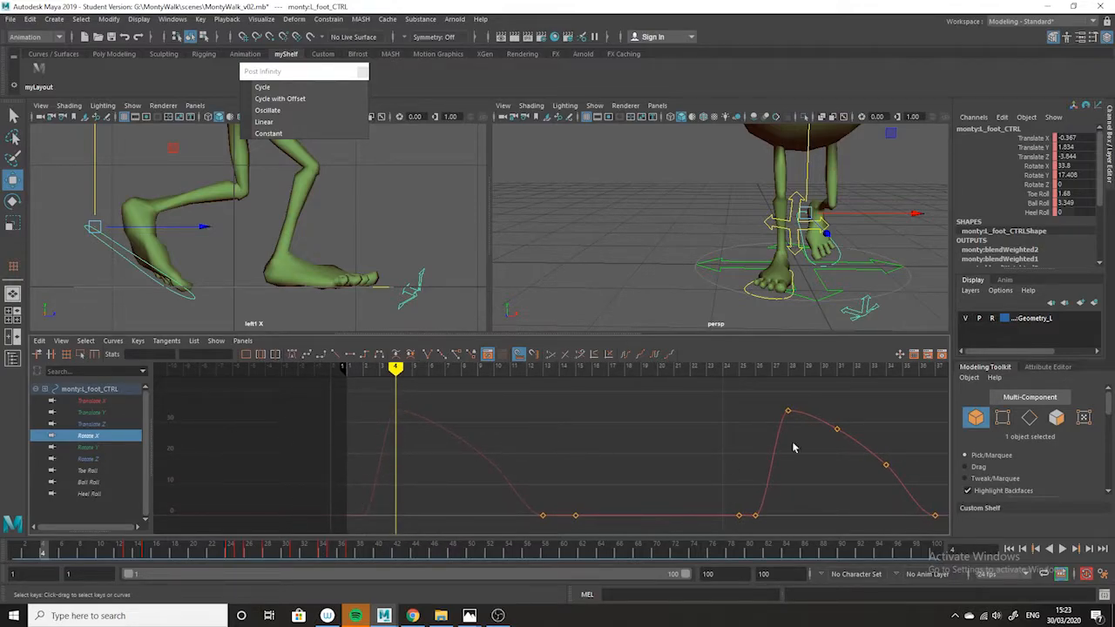
{"action": "left_click", "coordinate": [788, 410]}
{"action": "key", "text": "alt+v"}
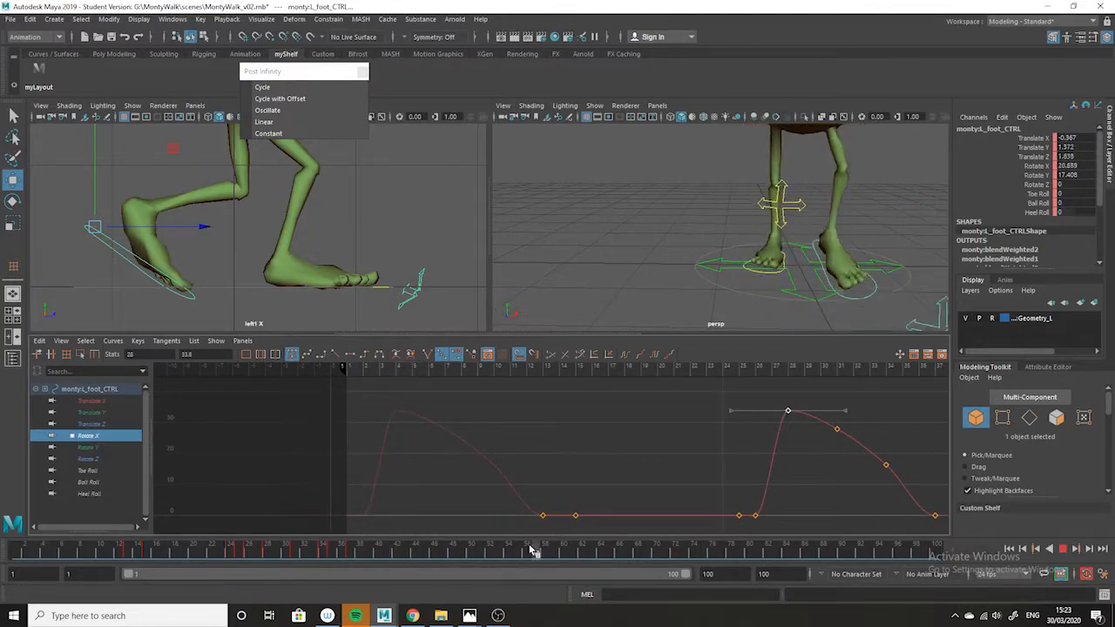
{"action": "key", "text": "alt+v"}
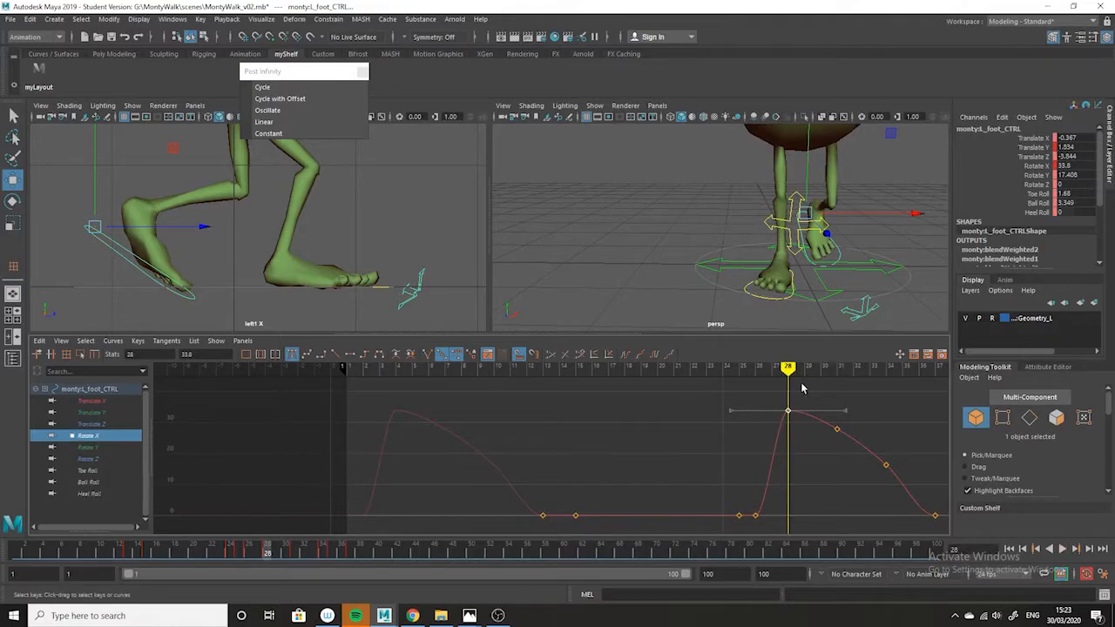
{"action": "left_click", "coordinate": [14, 551]}
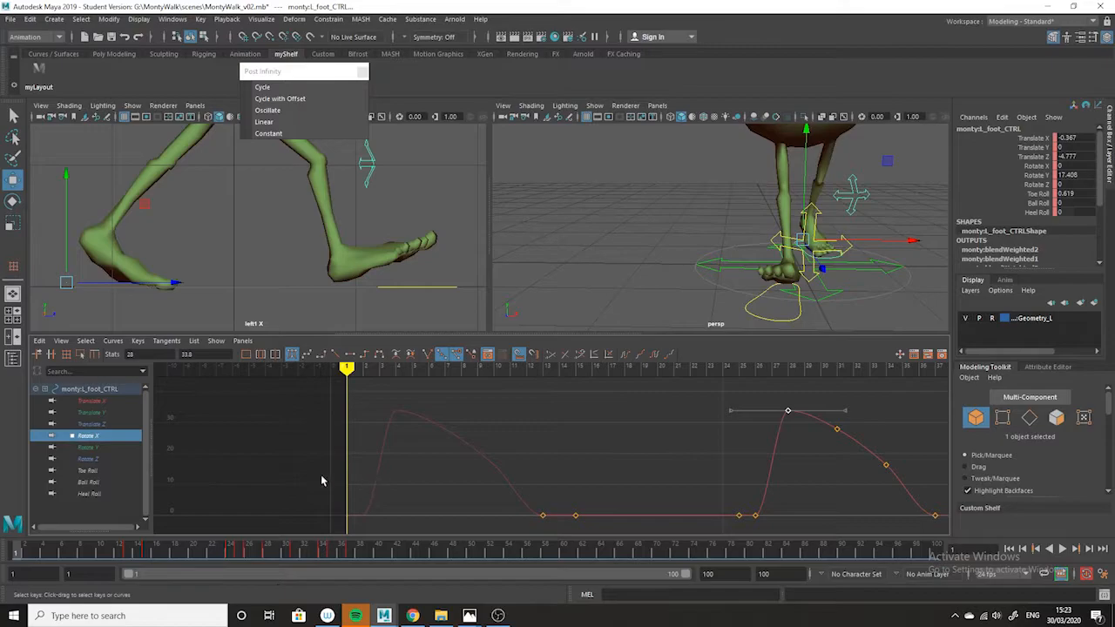
{"action": "mouse_move", "coordinate": [48, 547]}
{"action": "left_mouse_down"}
{"action": "mouse_move", "coordinate": [75, 552]}
{"action": "mouse_move", "coordinate": [45, 552]}
{"action": "left_mouse_up"}
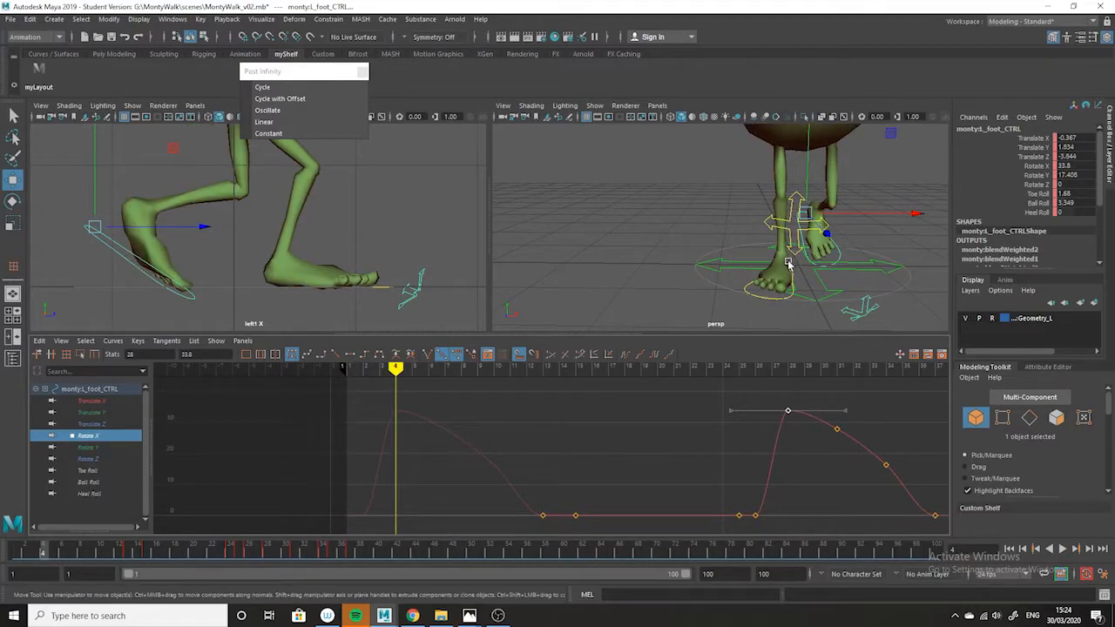
{"action": "middle_click_drag", "start_coordinate": [797, 388], "coordinate": [792, 384], "text": "shift"}
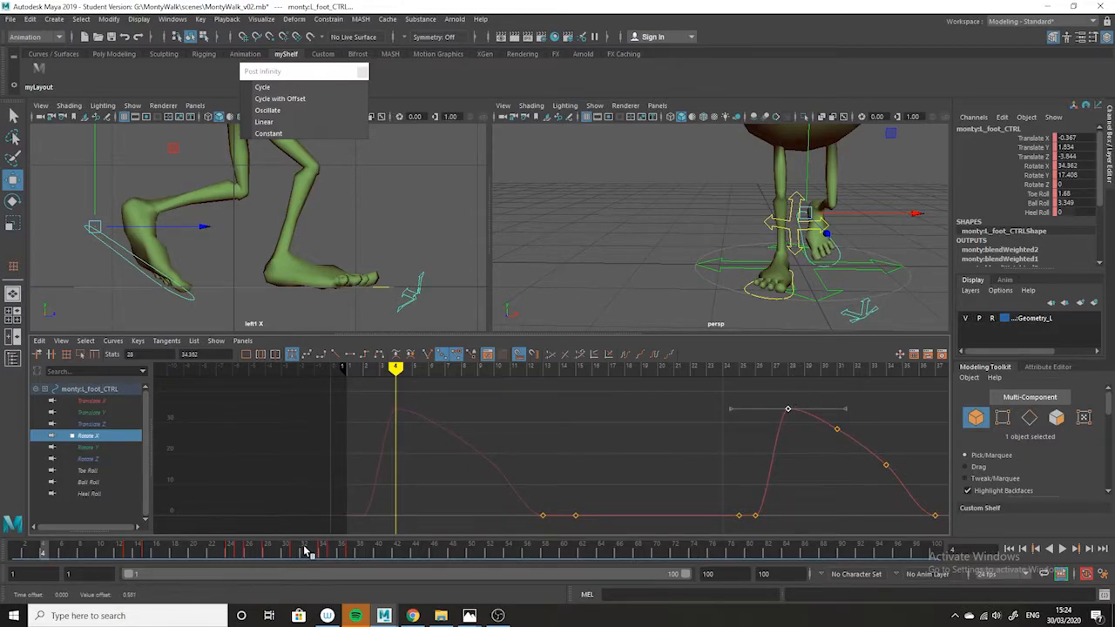
Play back the walk cycle and examine the feet around frame 1 from several angles in the perspective viewport.
{"action": "key", "text": "alt+v"}
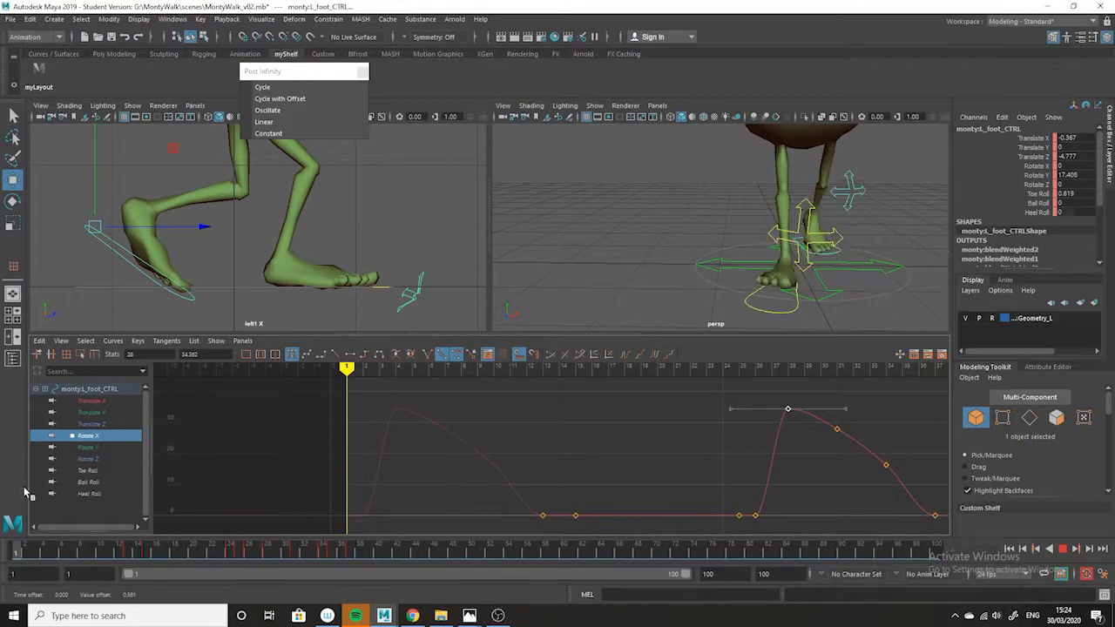
{"action": "key", "text": "alt+v"}
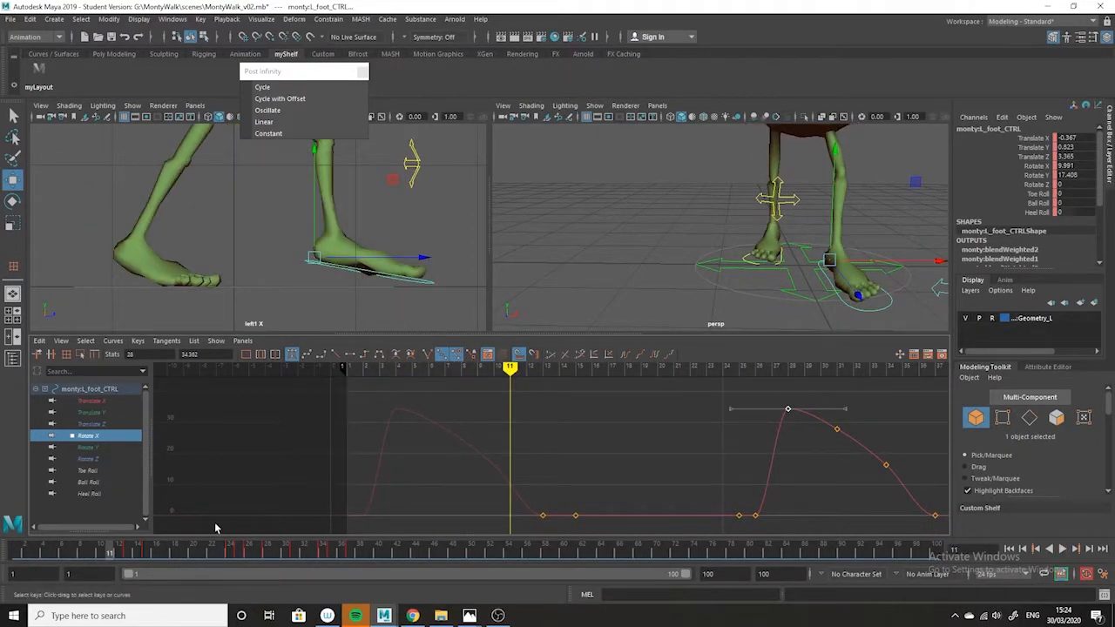
{"action": "key", "text": "alt+shift+v"}
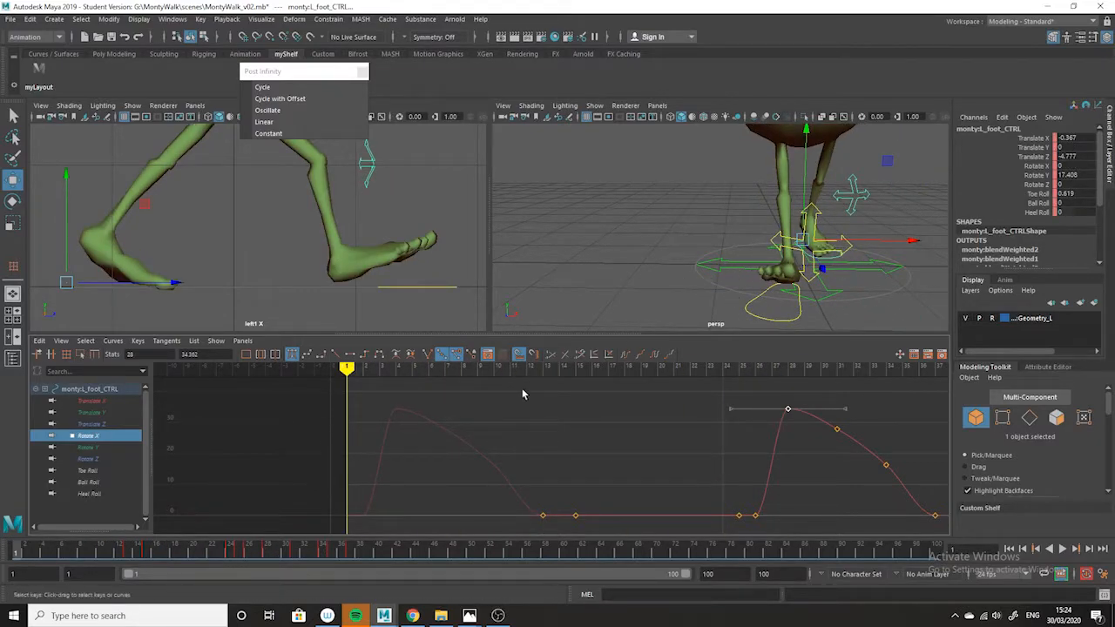
{"action": "left_click_drag", "start_coordinate": [271, 550], "coordinate": [5, 544]}
{"action": "mouse_move", "coordinate": [871, 249]}
{"action": "left_mouse_down", "text": "alt"}
{"action": "mouse_move", "coordinate": [767, 282]}
{"action": "mouse_move", "coordinate": [888, 241]}
{"action": "left_mouse_up", "text": "alt"}
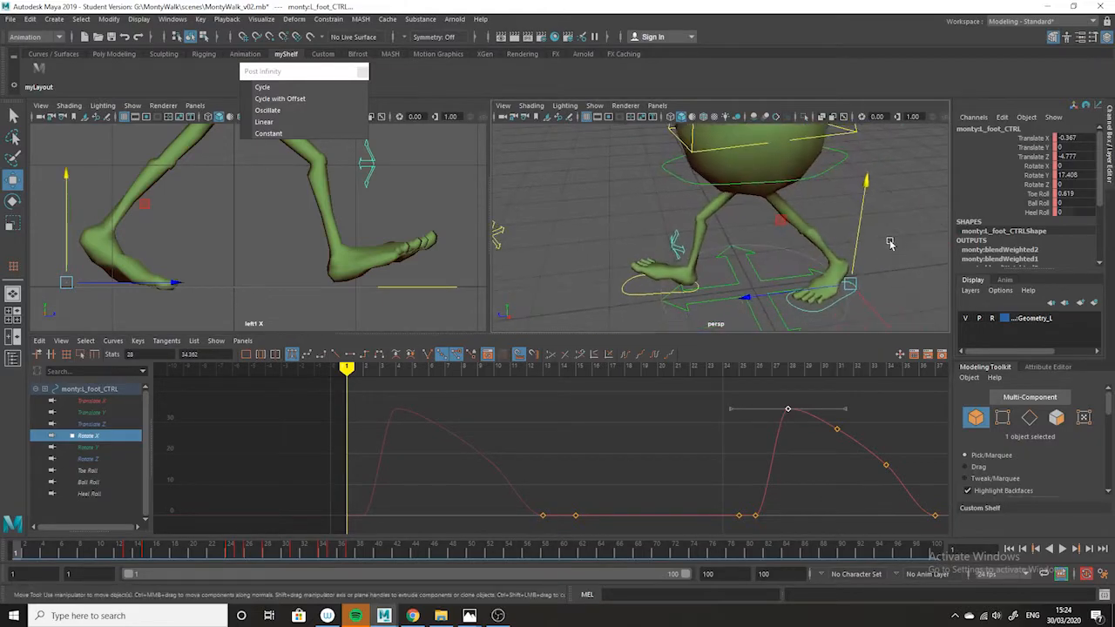
{"action": "right_click_drag", "start_coordinate": [886, 289], "coordinate": [871, 252], "text": "alt"}
{"action": "middle_click_drag", "start_coordinate": [903, 276], "coordinate": [850, 241], "text": "alt"}
{"action": "left_click", "coordinate": [878, 245]}
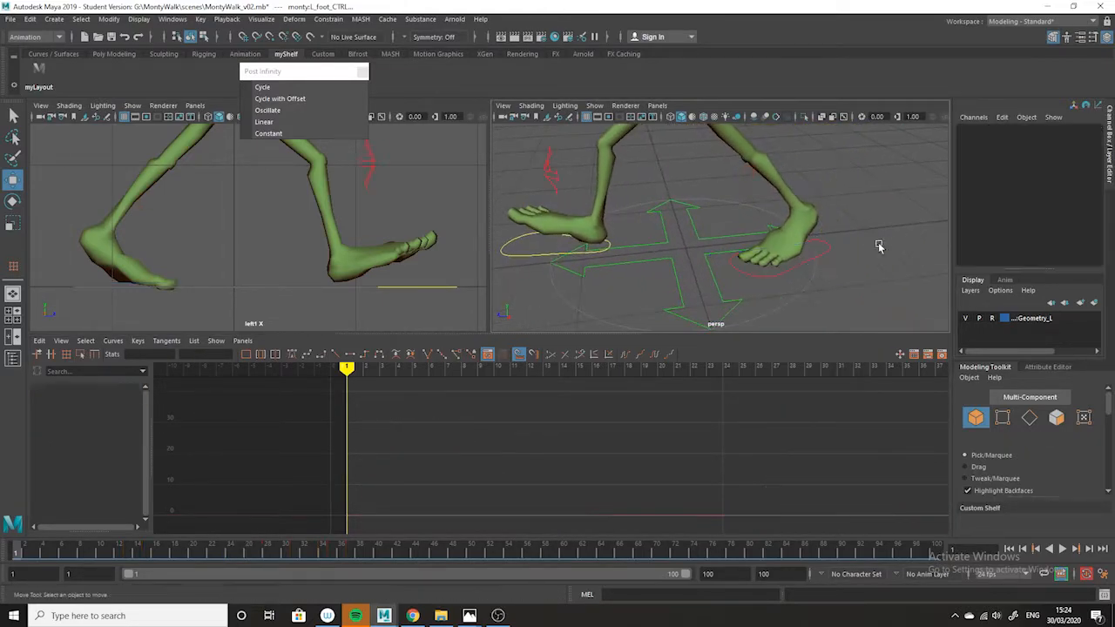
Select the left foot control, set the playback range to end at frame 25, and go to frame 25.
{"action": "left_click", "coordinate": [832, 257]}
{"action": "left_click_drag", "start_coordinate": [871, 309], "coordinate": [726, 243], "text": "alt"}
{"action": "left_click_drag", "start_coordinate": [632, 311], "coordinate": [735, 261], "text": "alt"}
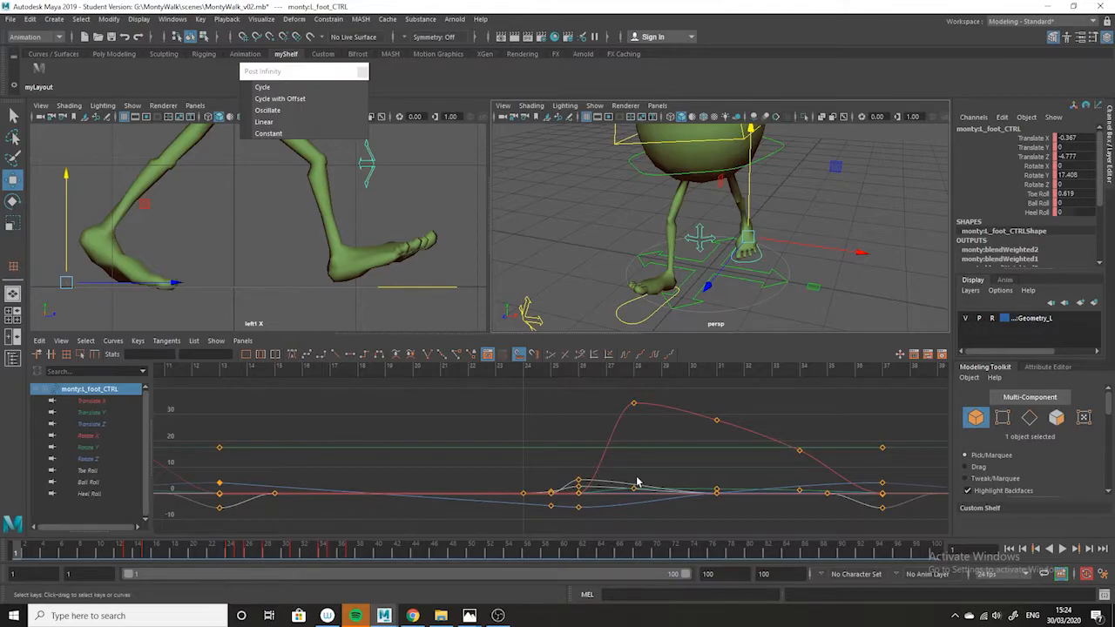
{"action": "key", "text": "a"}
{"action": "double_click", "coordinate": [710, 574]}
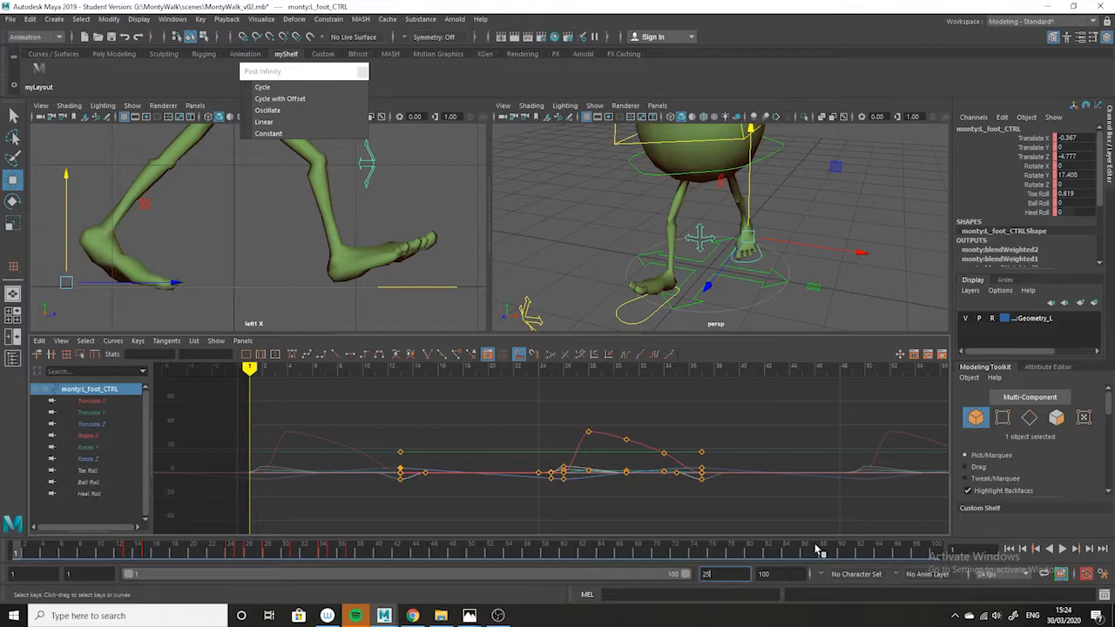
{"action": "key", "text": "Return"}
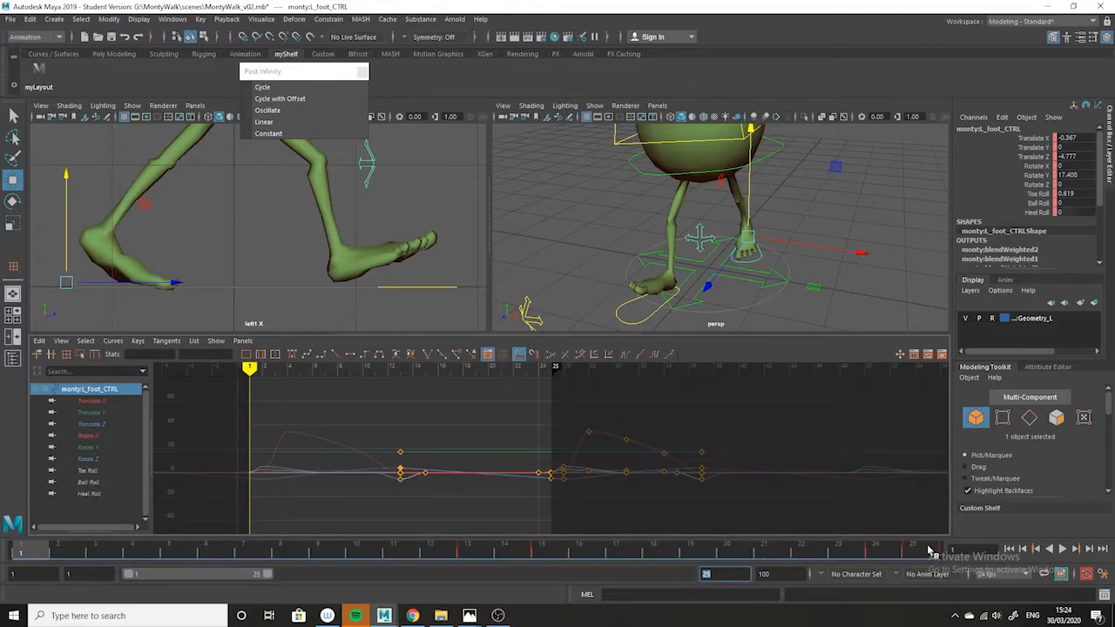
{"action": "left_click", "coordinate": [930, 552]}
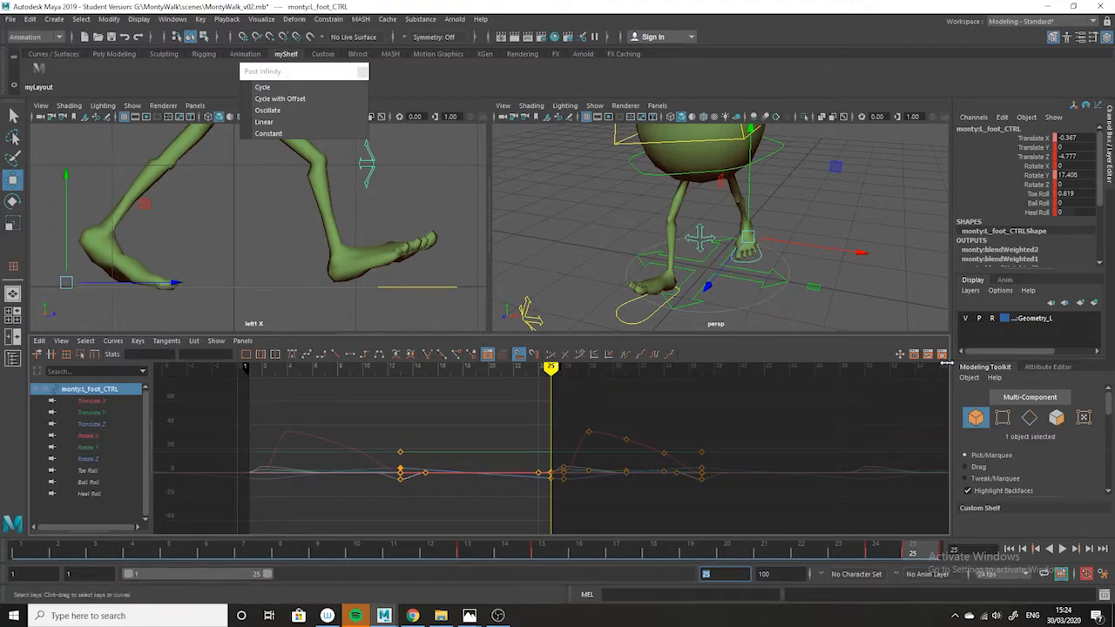
Bake the left foot control's keyable channels over the time slider range with Bake Simulation, sampling by 1 to the base animation.
{"action": "left_click", "coordinate": [29, 20]}
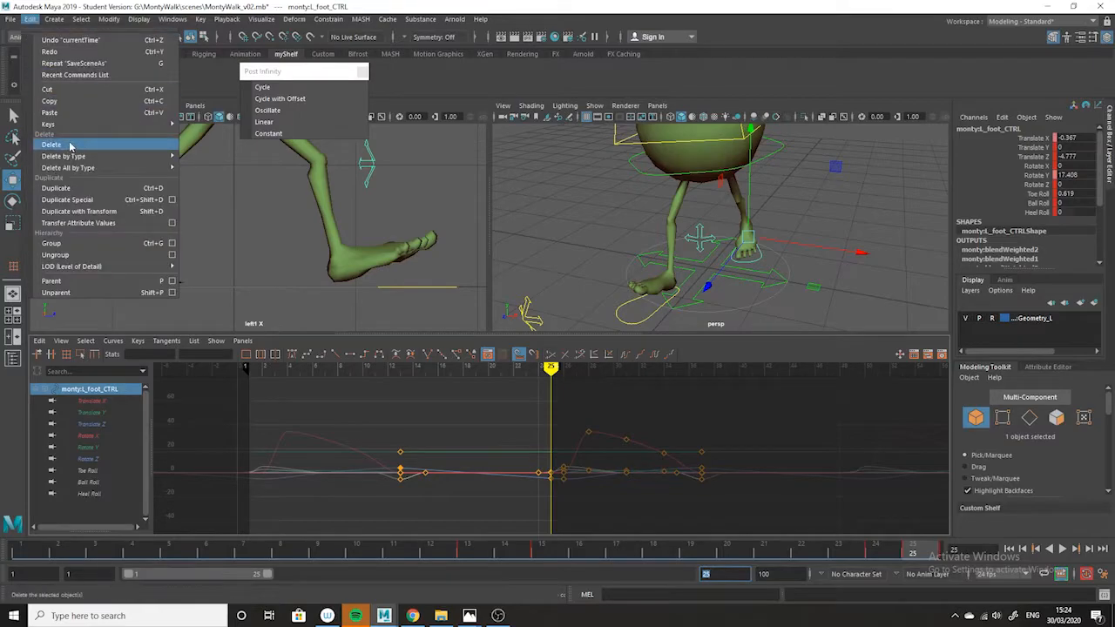
{"action": "mouse_move", "coordinate": [72, 129]}
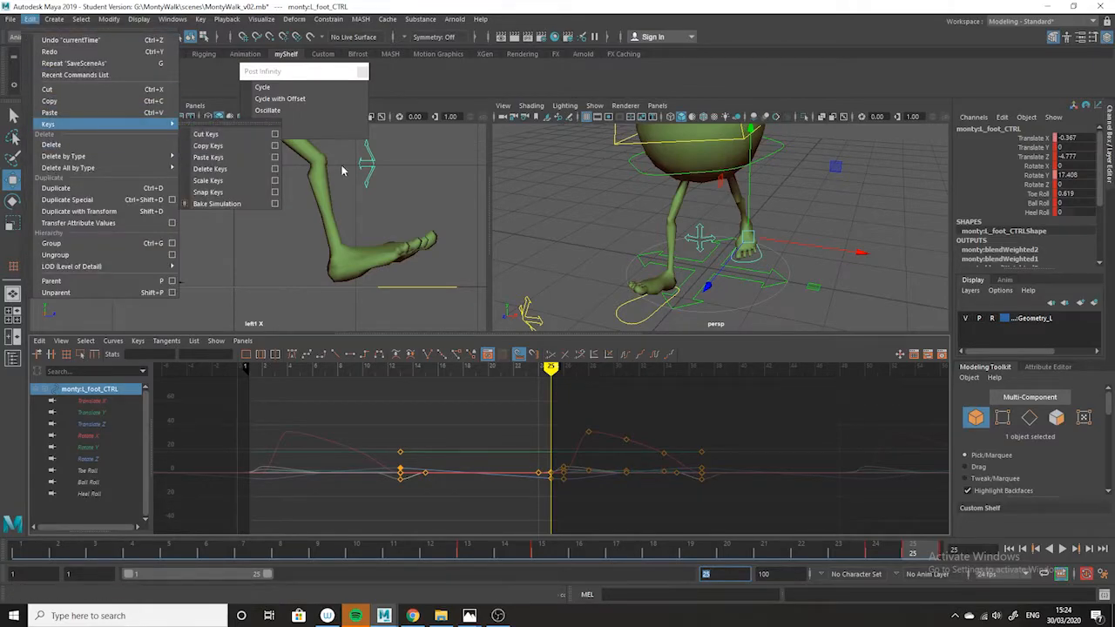
{"action": "left_click", "coordinate": [275, 204]}
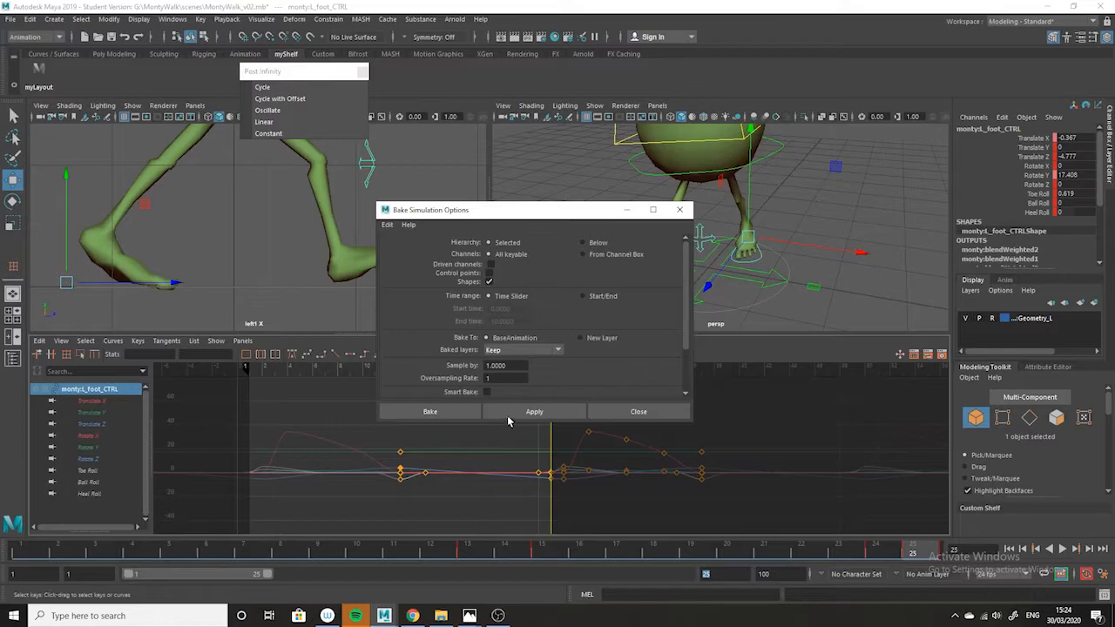
{"action": "scroll", "coordinate": [685, 306], "scroll_direction": "down", "scroll_amount": 2}
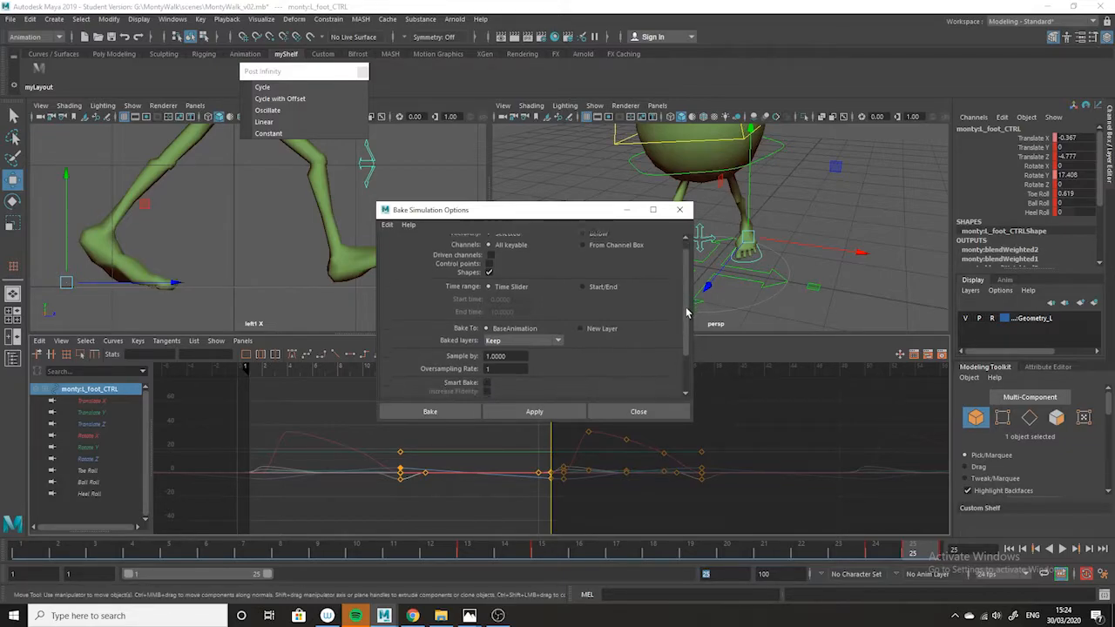
{"action": "scroll", "coordinate": [688, 348], "scroll_direction": "down", "scroll_amount": 3}
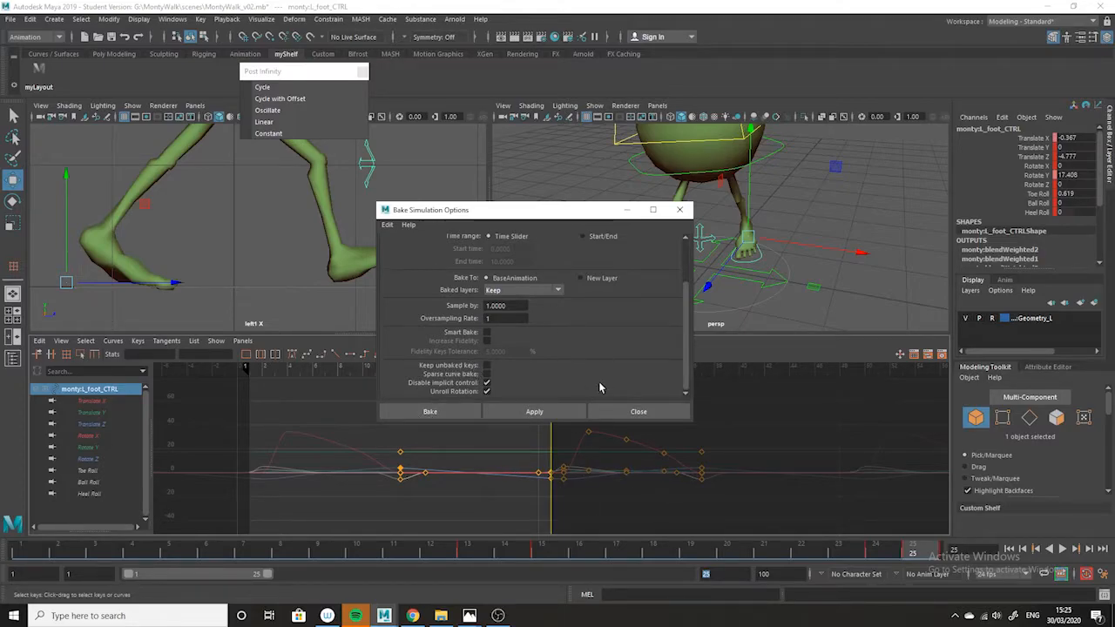
{"action": "left_click_drag", "start_coordinate": [570, 209], "coordinate": [714, 67]}
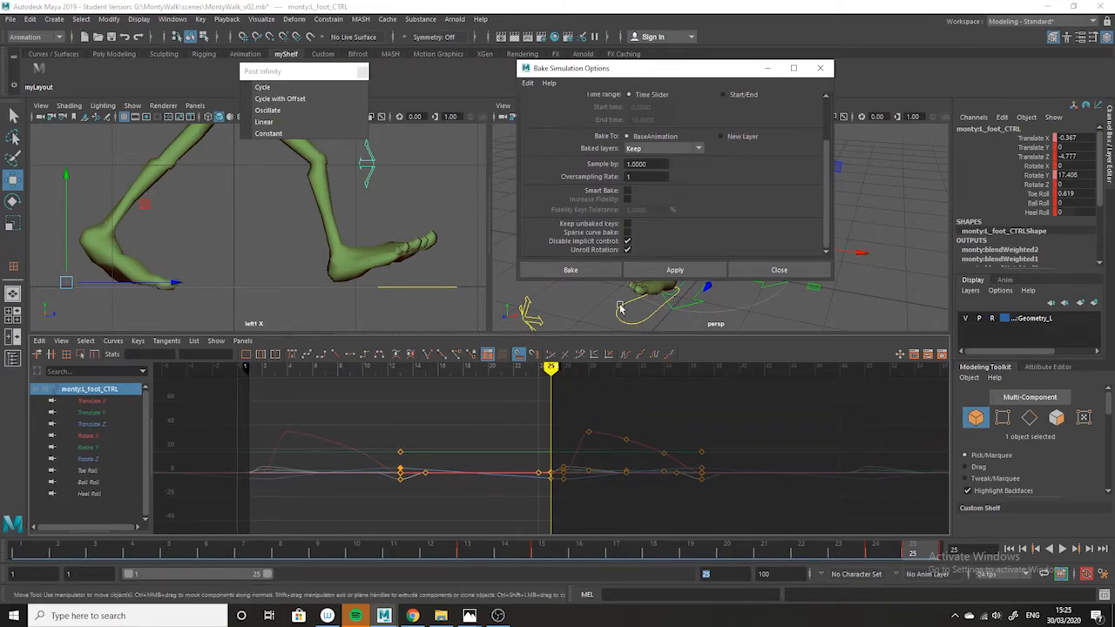
{"action": "left_click", "coordinate": [589, 269]}
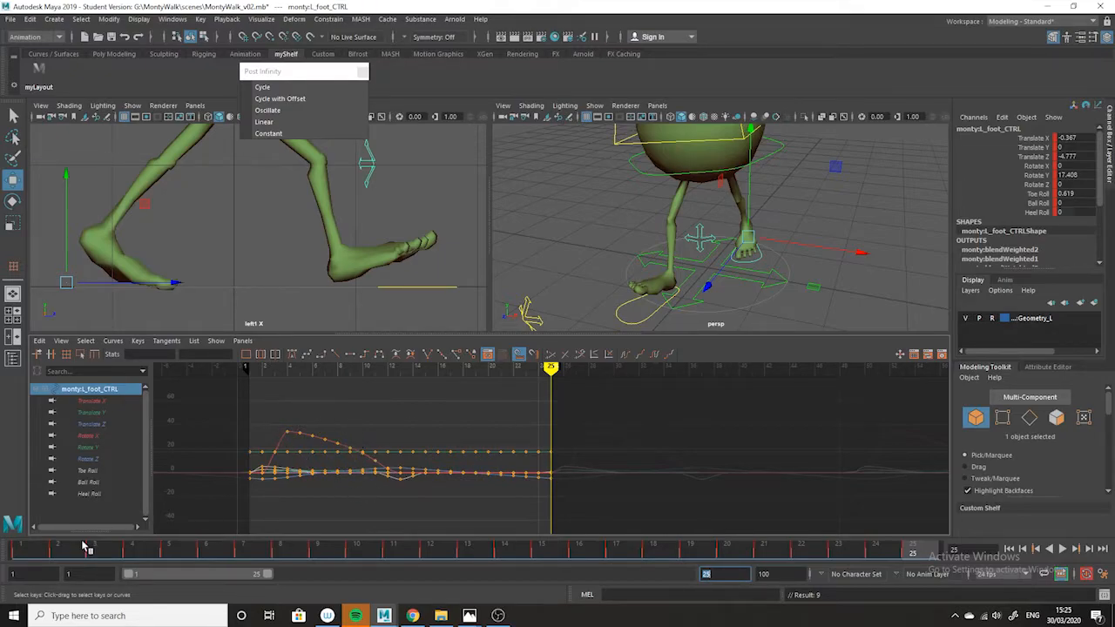
Select the whole character at frame 1, examine its animation curves over frames 1 to 25, and play back the walk.
{"action": "left_click_drag", "start_coordinate": [84, 546], "coordinate": [30, 547]}
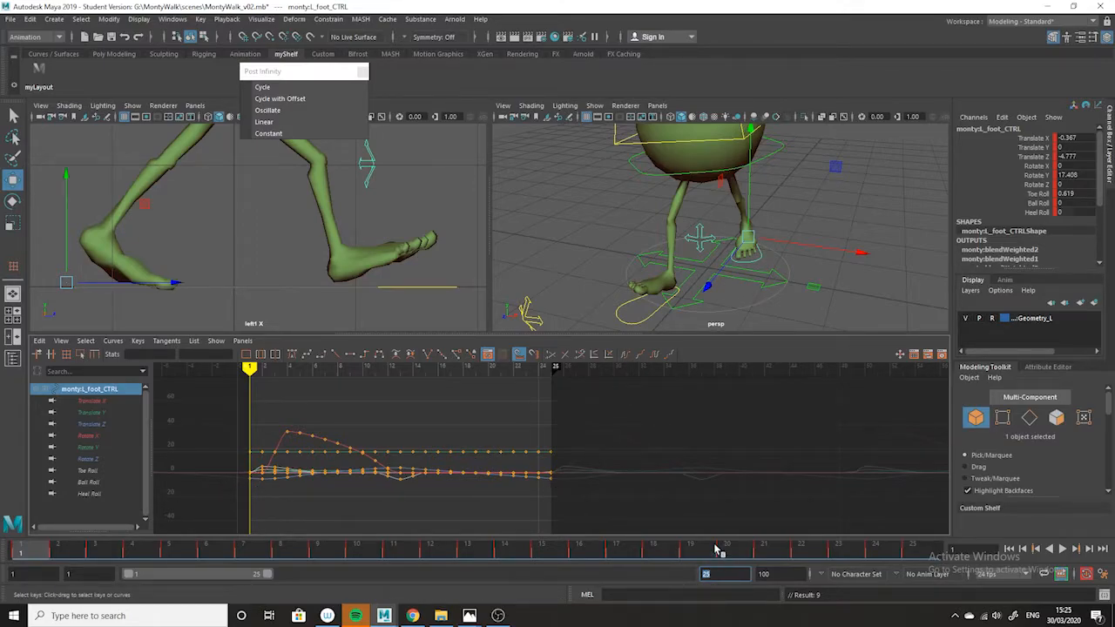
{"action": "scroll", "coordinate": [722, 198], "scroll_direction": "down", "scroll_amount": 4}
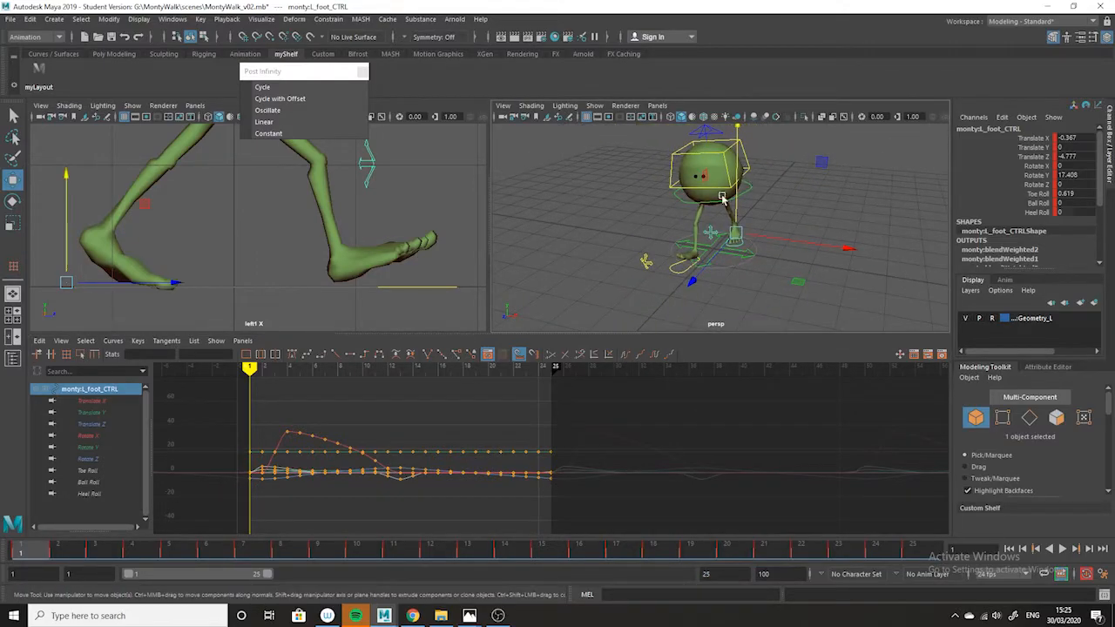
{"action": "left_click_drag", "start_coordinate": [722, 199], "coordinate": [692, 180], "text": "alt"}
{"action": "left_click_drag", "start_coordinate": [750, 319], "coordinate": [722, 304], "text": "alt"}
{"action": "left_click_drag", "start_coordinate": [648, 132], "coordinate": [758, 315]}
{"action": "right_click_drag", "start_coordinate": [806, 488], "coordinate": [672, 570], "text": "alt"}
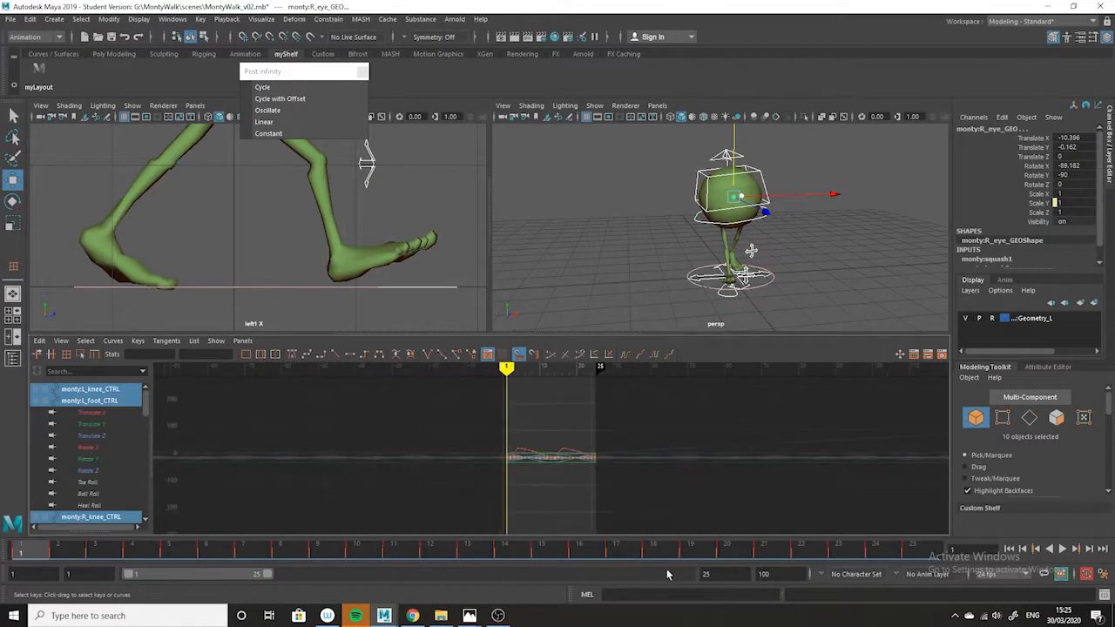
{"action": "right_click_drag", "start_coordinate": [573, 498], "coordinate": [579, 373], "text": "alt"}
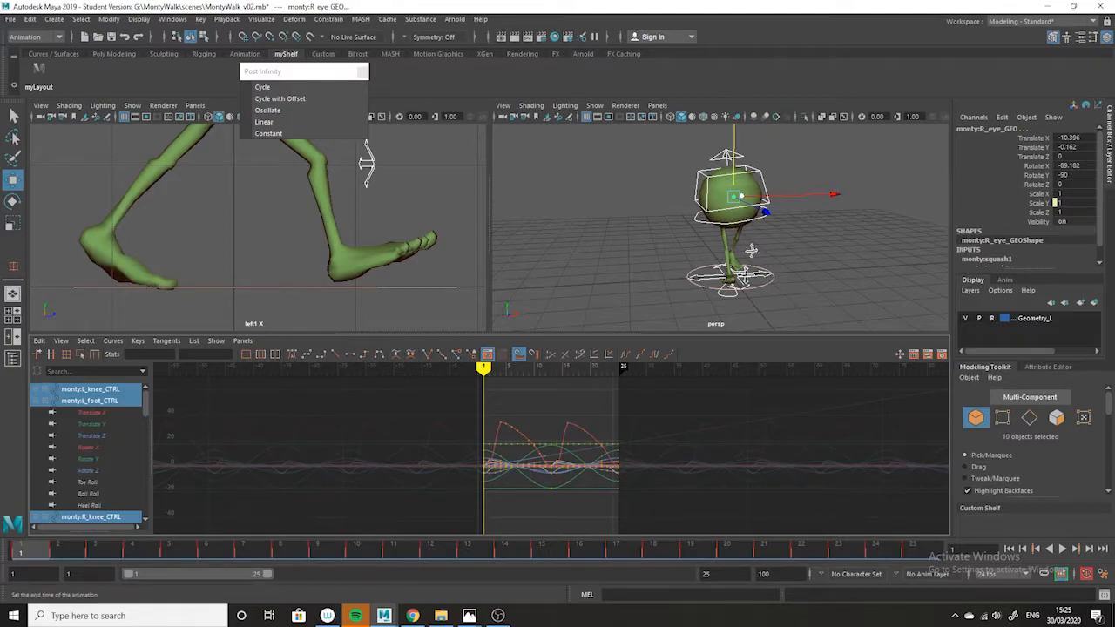
{"action": "key", "text": "alt+v"}
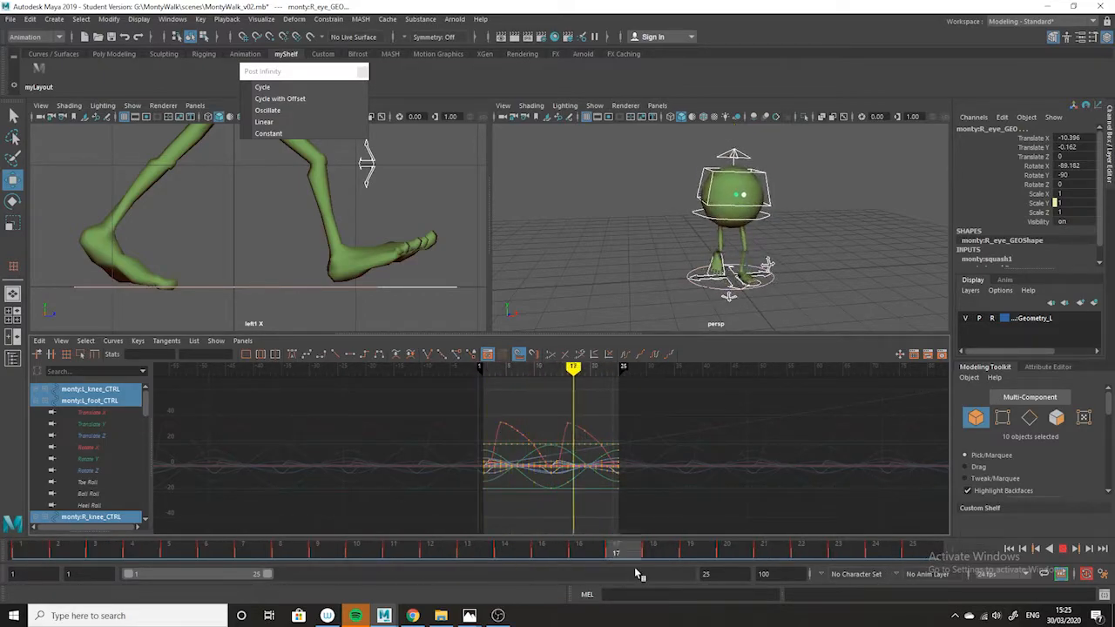
{"action": "left_click", "coordinate": [555, 212]}
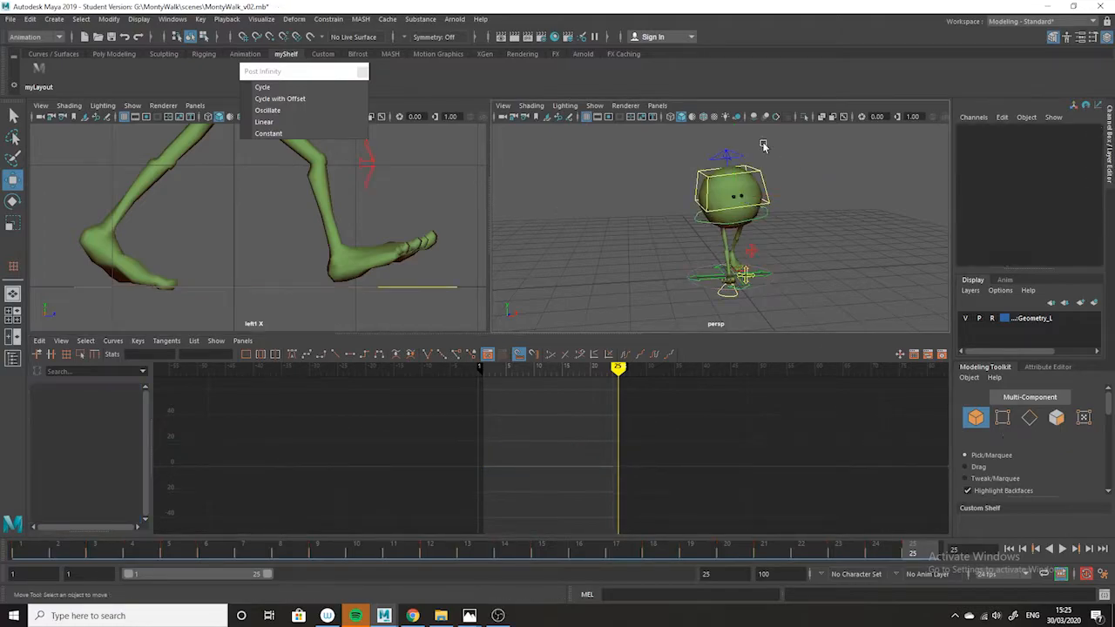
Select the squash control above the body in the side view and go to frame 1.
{"action": "left_click_drag", "start_coordinate": [661, 279], "coordinate": [692, 269], "text": "alt"}
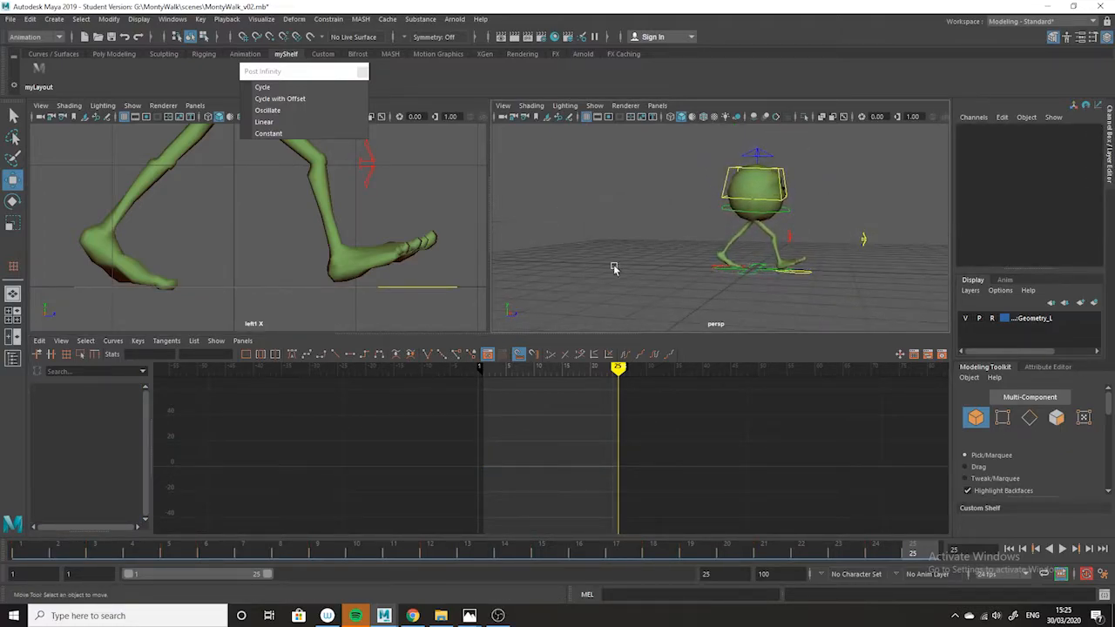
{"action": "scroll", "coordinate": [281, 237], "scroll_direction": "down", "scroll_amount": 8}
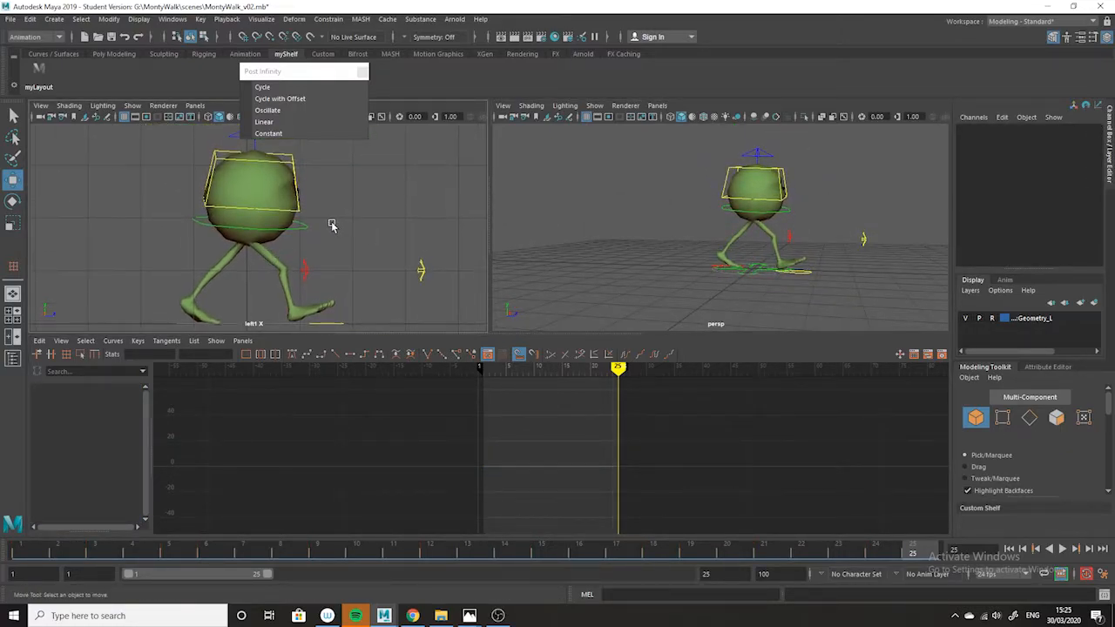
{"action": "left_click_drag", "start_coordinate": [343, 217], "coordinate": [269, 210], "text": "alt"}
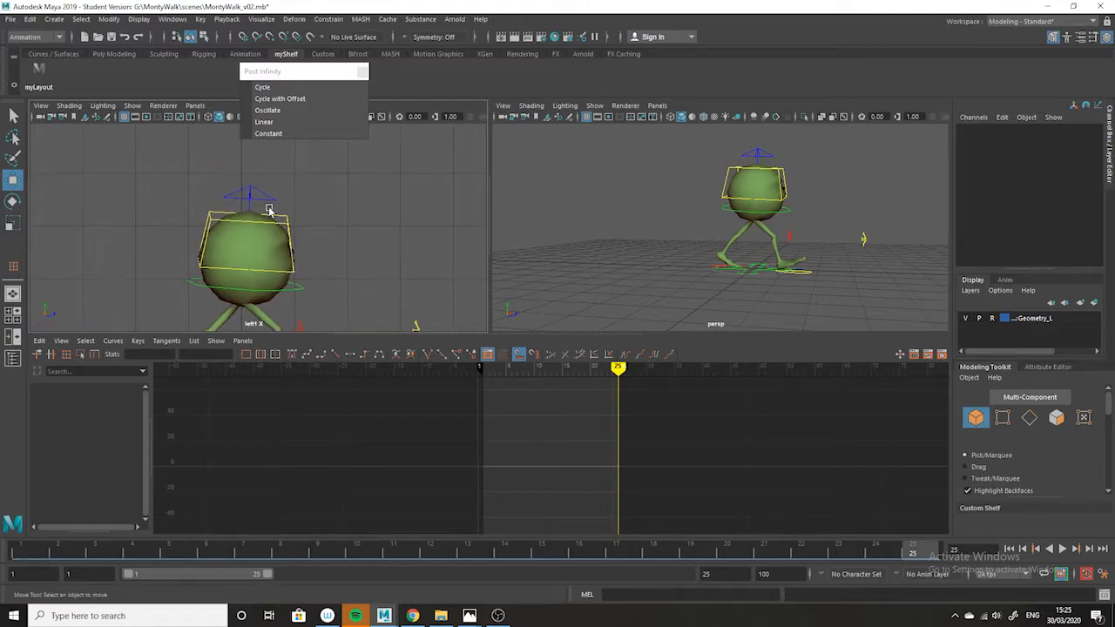
{"action": "left_click", "coordinate": [269, 210]}
{"action": "left_click", "coordinate": [26, 550]}
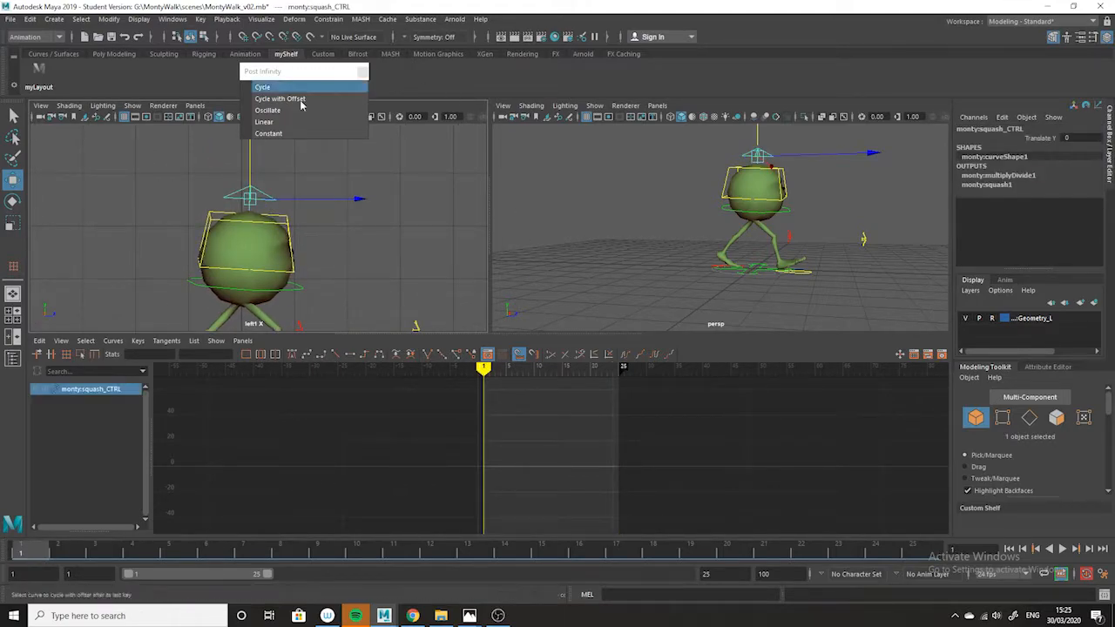
Scrub and play the walk cycle between frames 1 and 25 to examine the body's up-and-down motion for squash timing.
{"action": "left_click_drag", "start_coordinate": [36, 553], "coordinate": [838, 549]}
{"action": "mouse_move", "coordinate": [866, 501]}
{"action": "left_mouse_down"}
{"action": "mouse_move", "coordinate": [938, 490]}
{"action": "mouse_move", "coordinate": [490, 509]}
{"action": "mouse_move", "coordinate": [7, 504]}
{"action": "mouse_move", "coordinate": [170, 503]}
{"action": "left_mouse_up"}
{"action": "middle_click_drag", "start_coordinate": [386, 227], "coordinate": [387, 253], "text": "alt"}
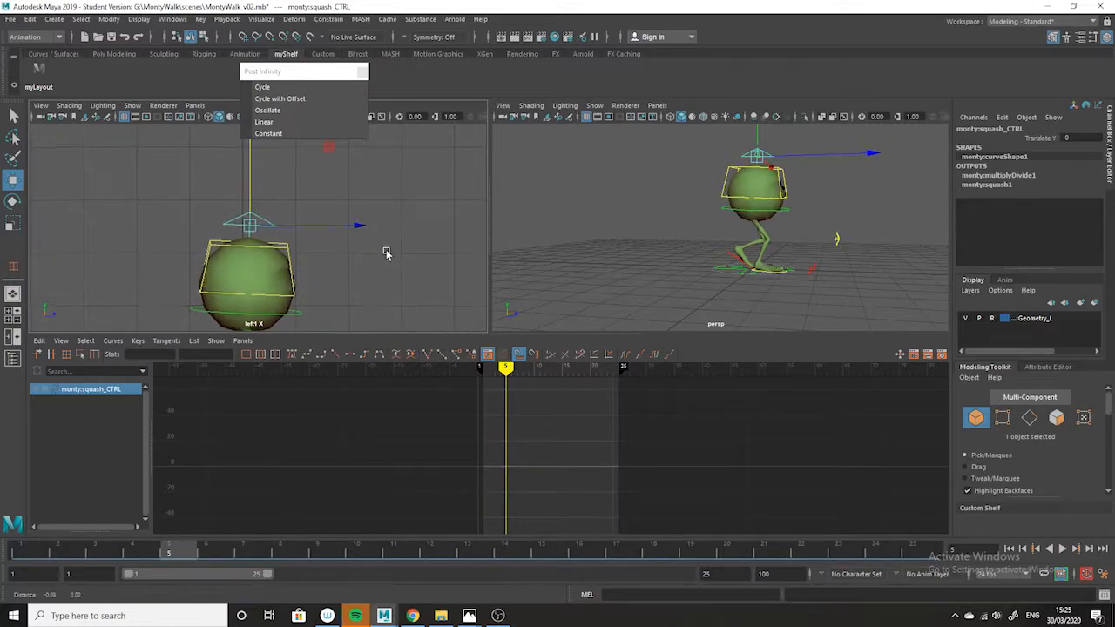
{"action": "mouse_move", "coordinate": [43, 551]}
{"action": "left_mouse_down"}
{"action": "mouse_move", "coordinate": [664, 518]}
{"action": "mouse_move", "coordinate": [945, 488]}
{"action": "mouse_move", "coordinate": [702, 503]}
{"action": "mouse_move", "coordinate": [138, 503]}
{"action": "mouse_move", "coordinate": [107, 528]}
{"action": "mouse_move", "coordinate": [912, 544]}
{"action": "mouse_move", "coordinate": [21, 550]}
{"action": "left_mouse_up"}
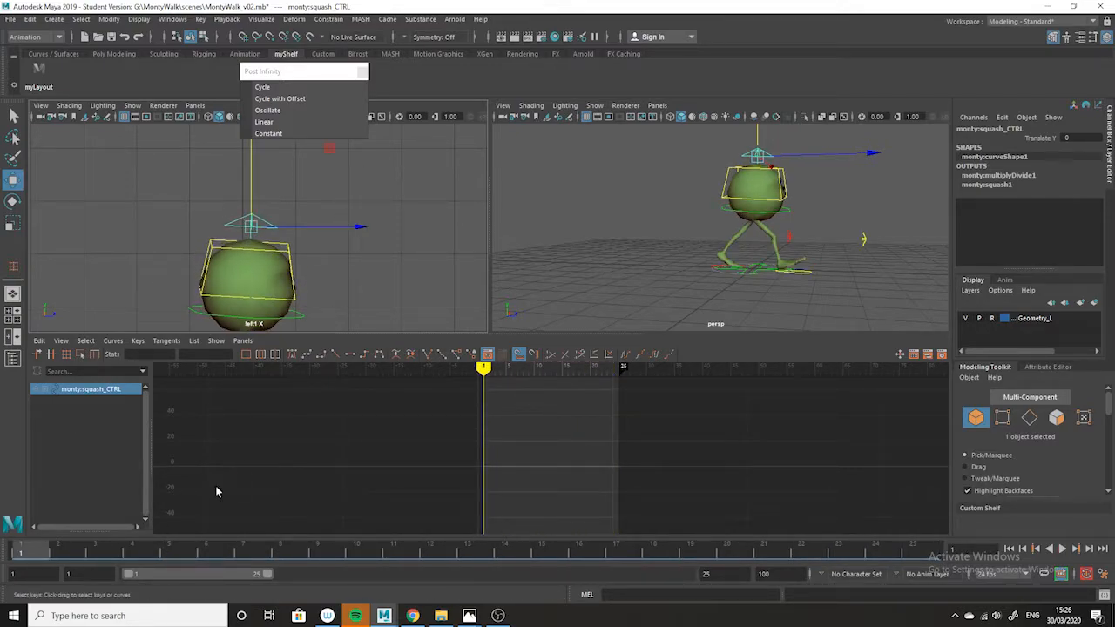
{"action": "key", "text": "alt+v"}
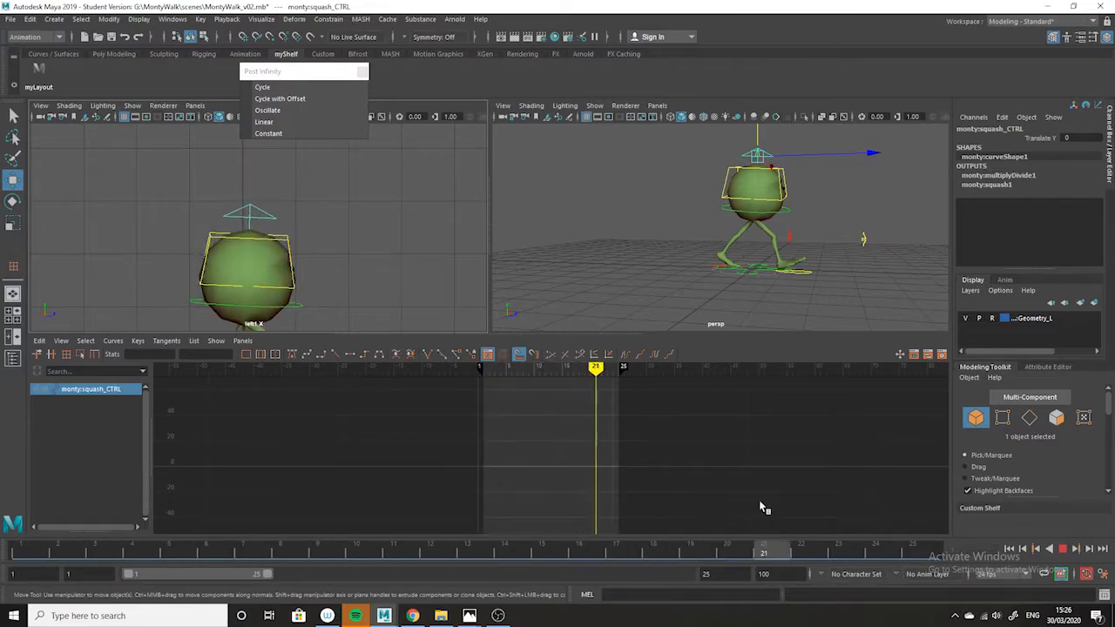
{"action": "key", "text": "alt+v"}
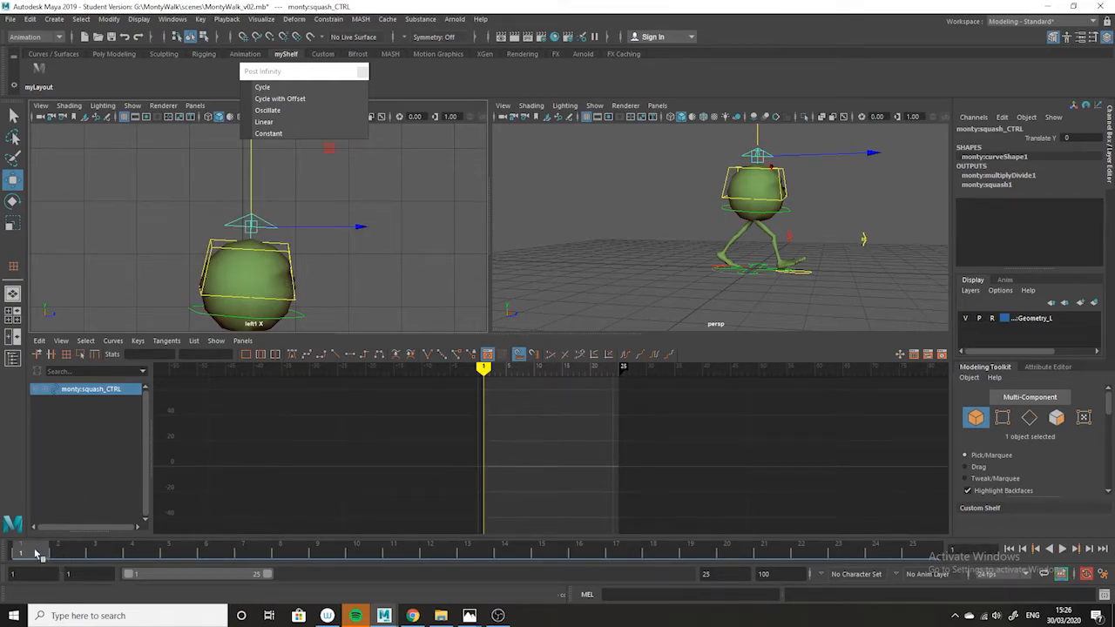
{"action": "key", "text": "alt+v"}
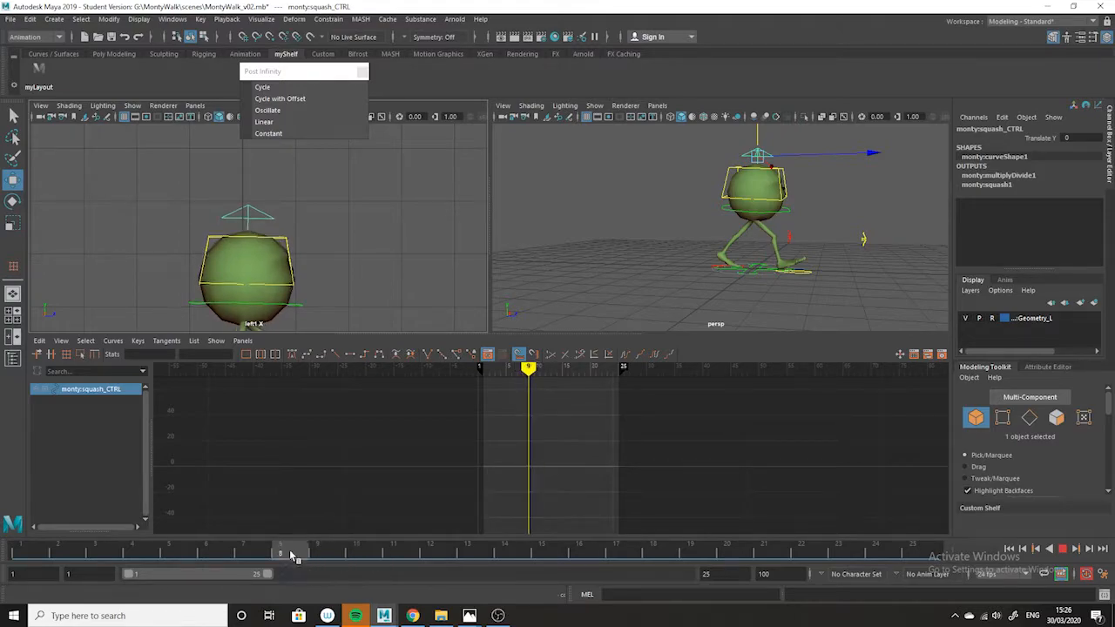
{"action": "left_click_drag", "start_coordinate": [388, 553], "coordinate": [318, 556]}
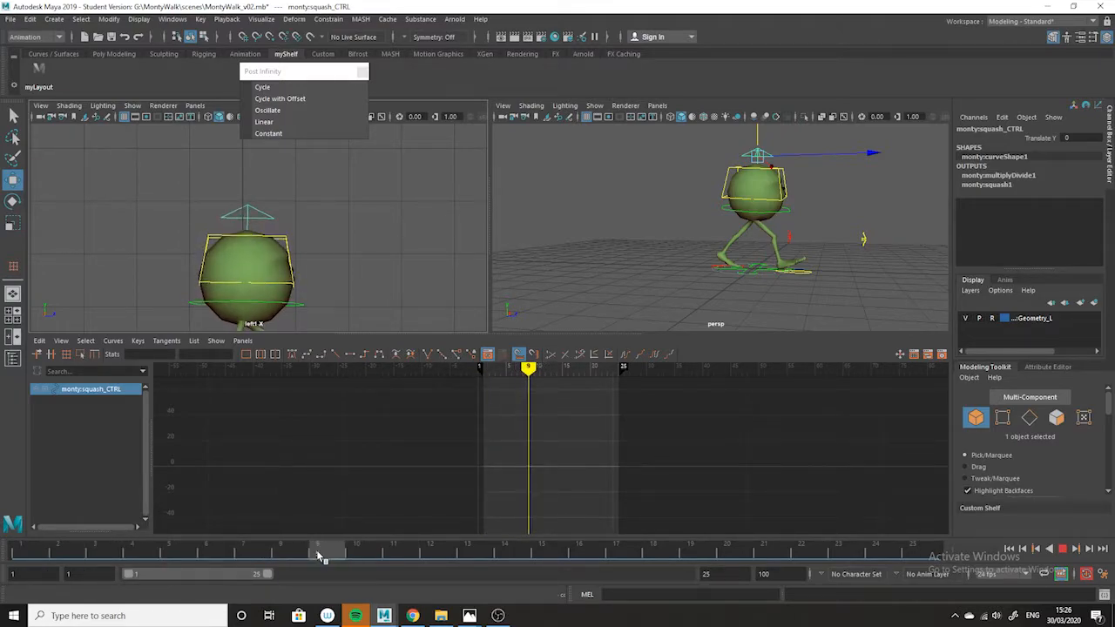
Check the pose timing in the walkcycle.jpeg reference in Photos and return to Maya at frame 10.
{"action": "mouse_move", "coordinate": [469, 615]}
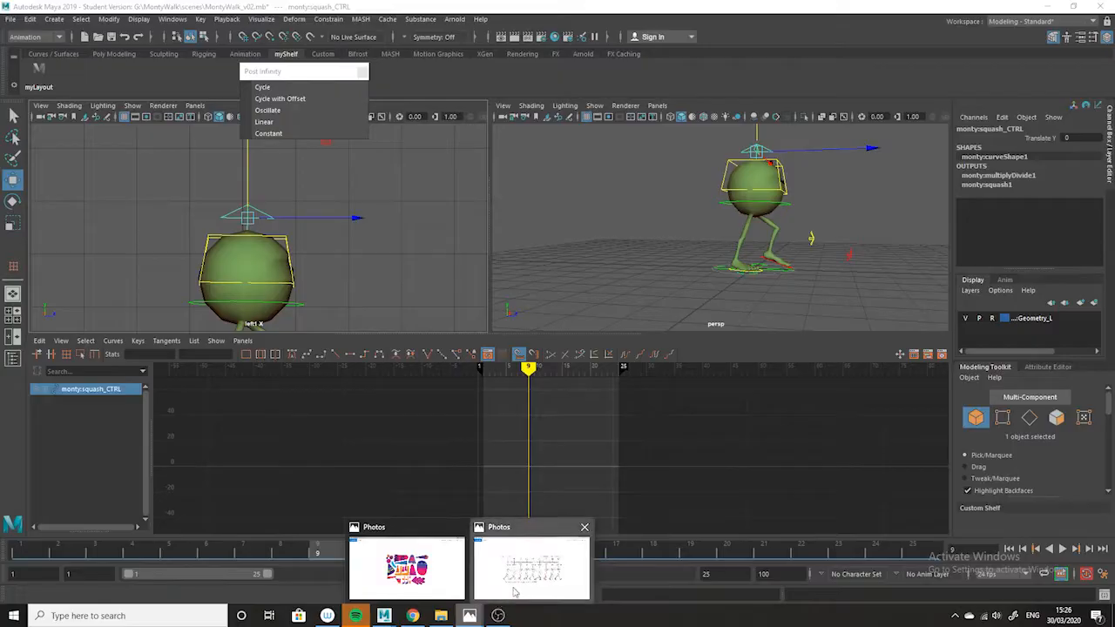
{"action": "left_click", "coordinate": [527, 557]}
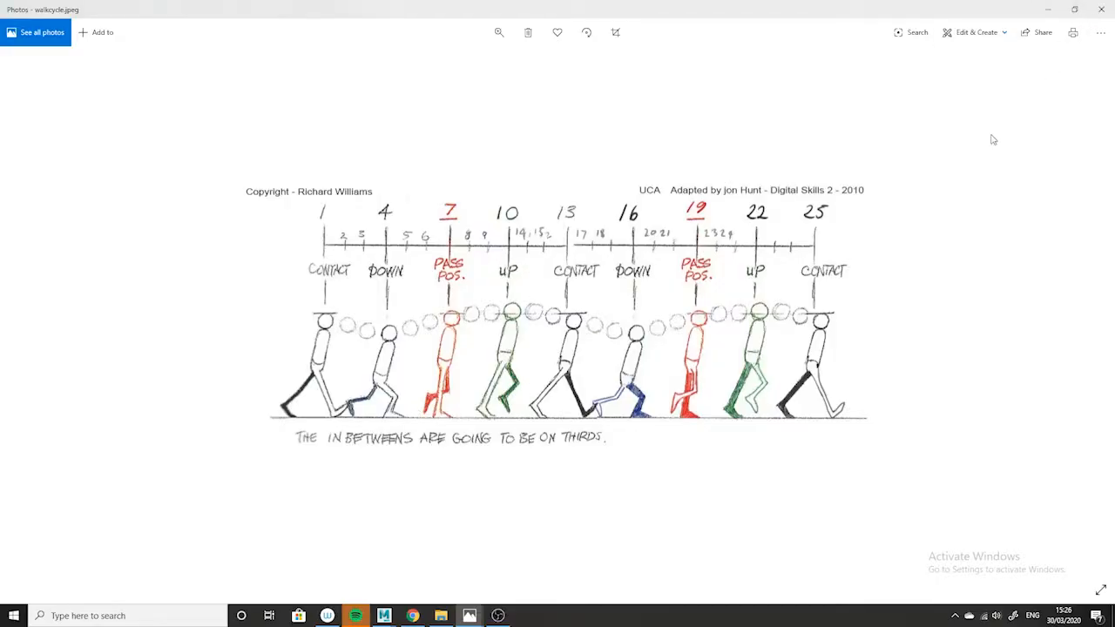
{"action": "left_click", "coordinate": [1044, 10]}
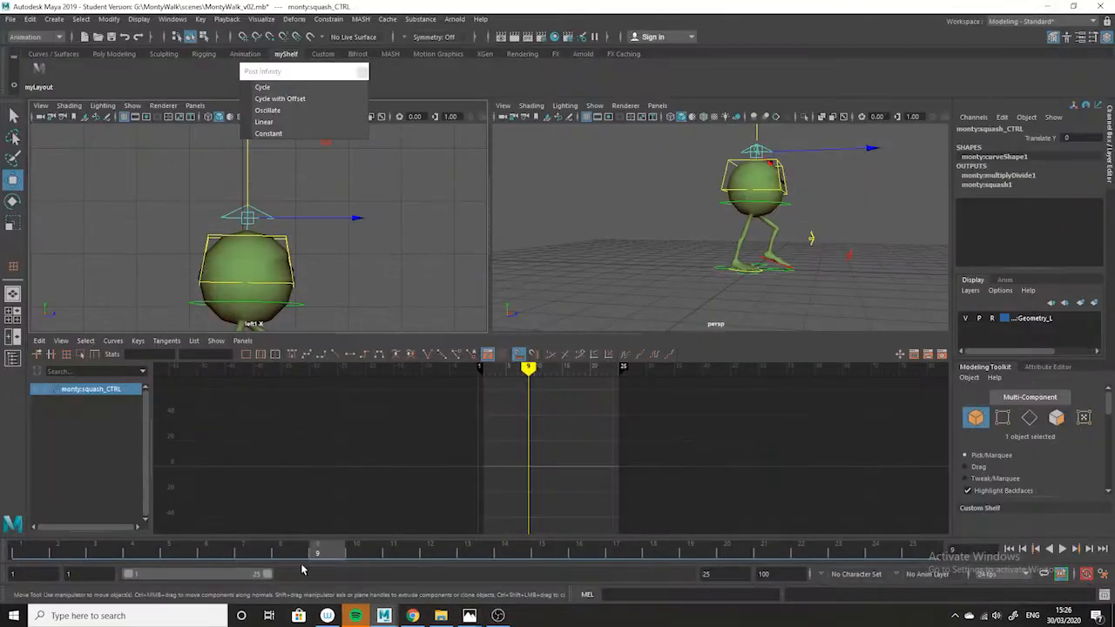
{"action": "left_click", "coordinate": [358, 552]}
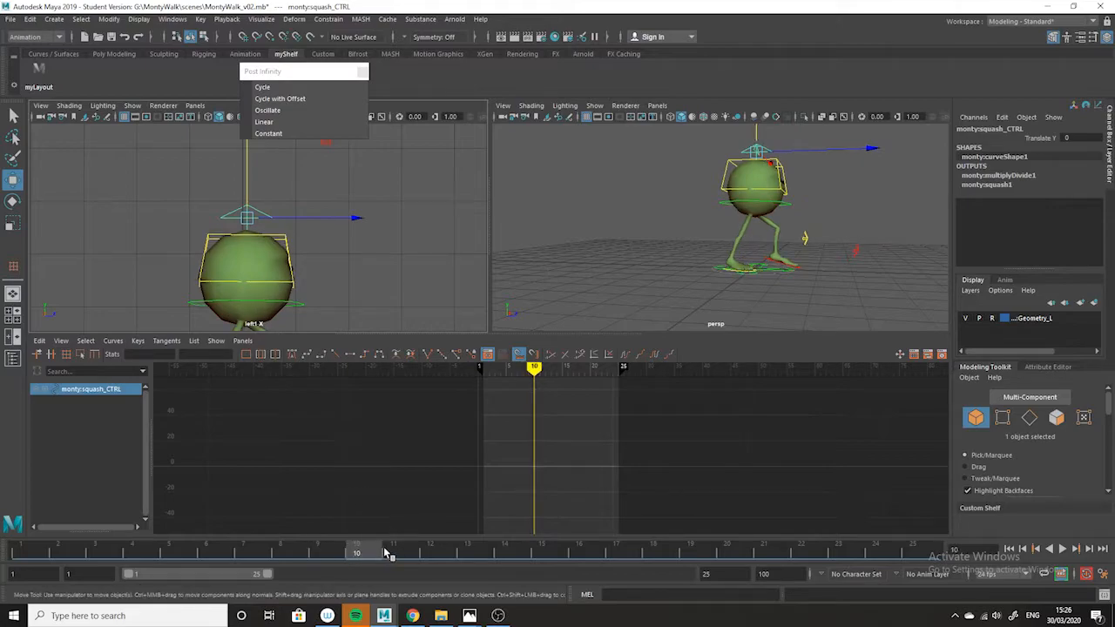
Key a slight squash of Translate Y -0.219 on the squash control at frame 10, and check frame 13 against the walkcycle.jpeg reference.
{"action": "left_click_drag", "start_coordinate": [247, 165], "coordinate": [247, 170]}
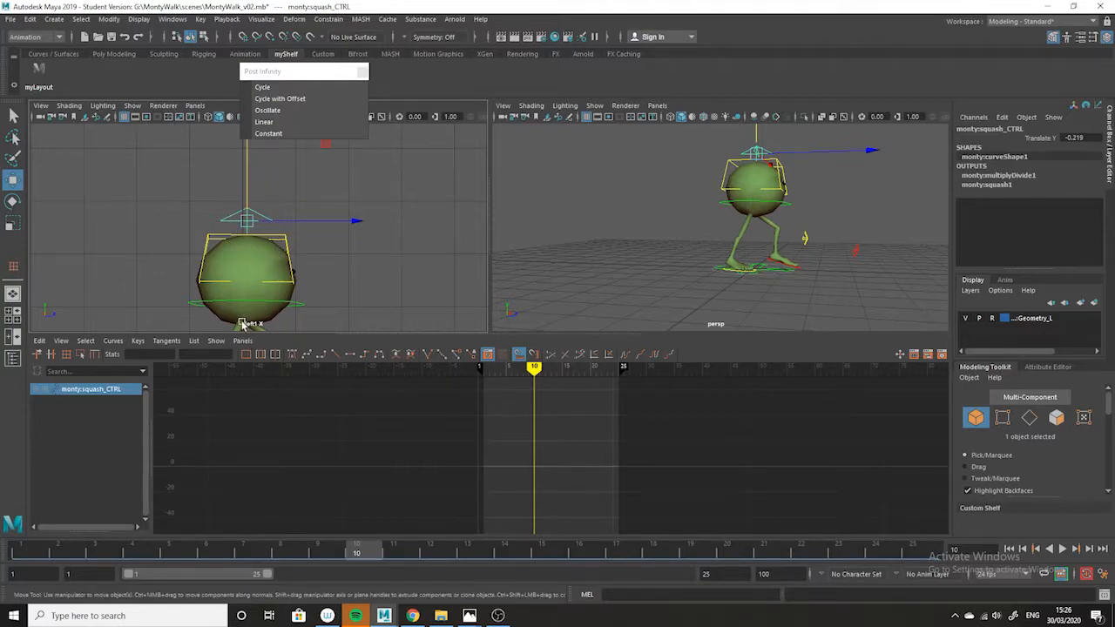
{"action": "key", "text": "s"}
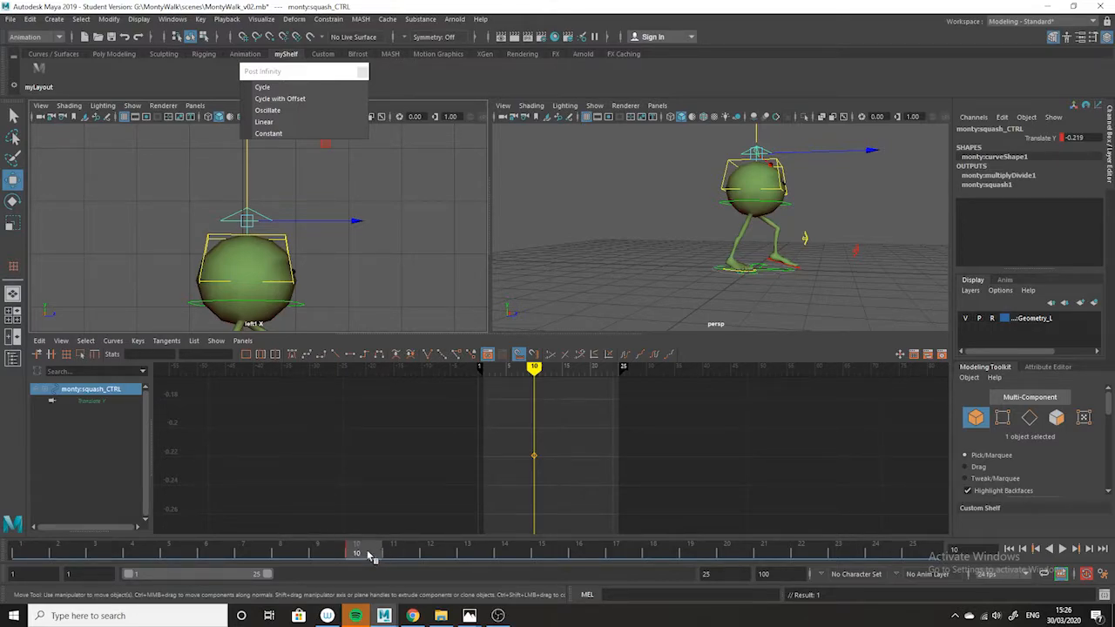
{"action": "left_click_drag", "start_coordinate": [367, 548], "coordinate": [467, 557]}
{"action": "mouse_move", "coordinate": [482, 621]}
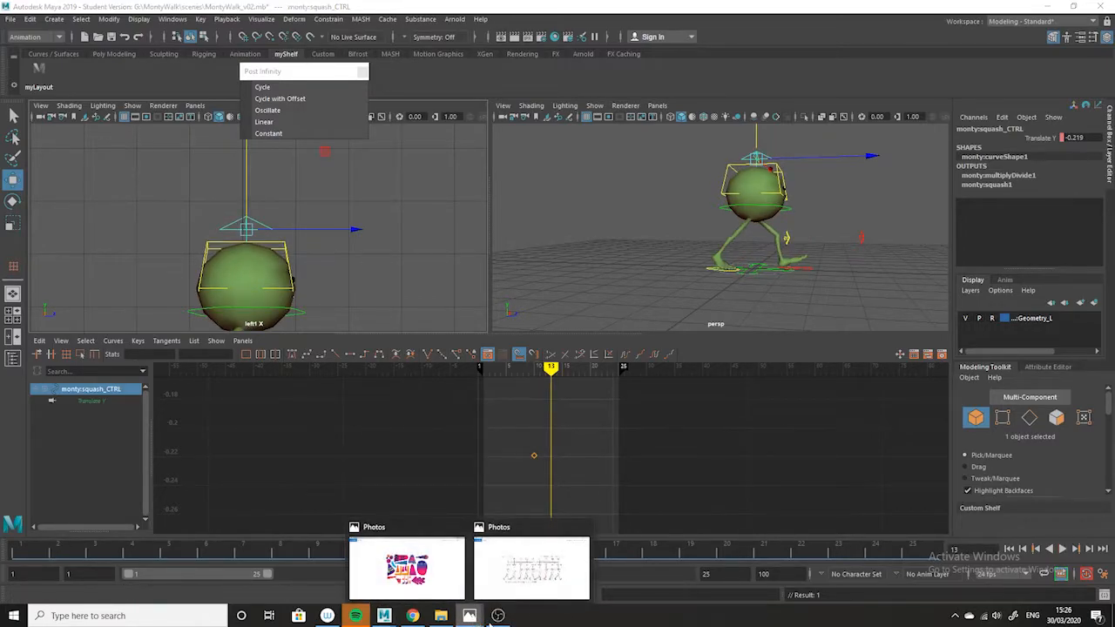
{"action": "left_click", "coordinate": [531, 568]}
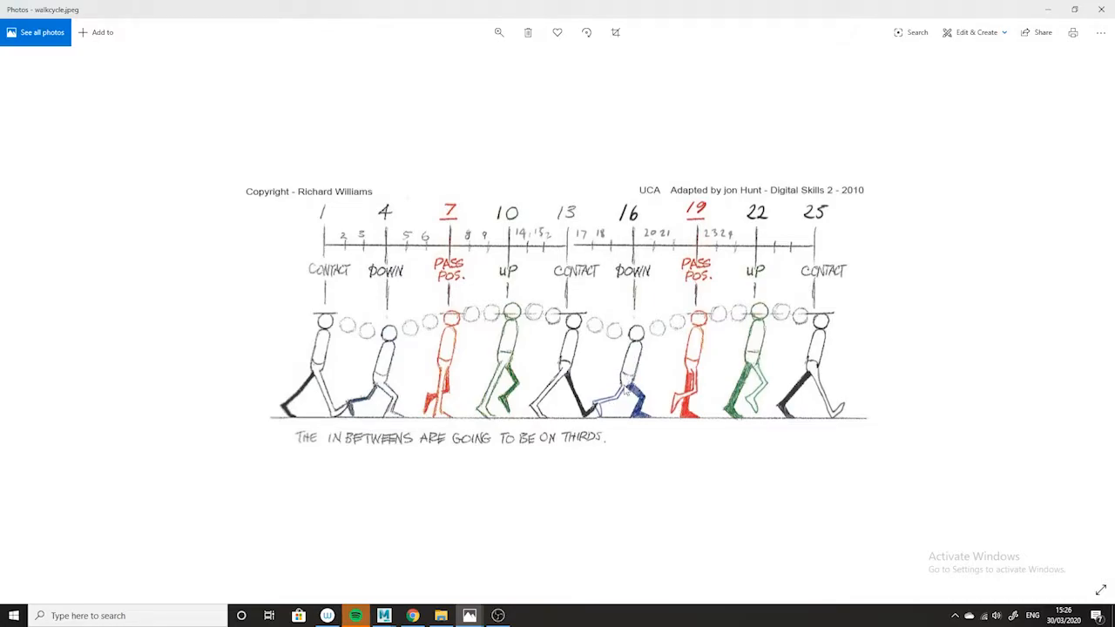
{"action": "left_click", "coordinate": [1051, 8]}
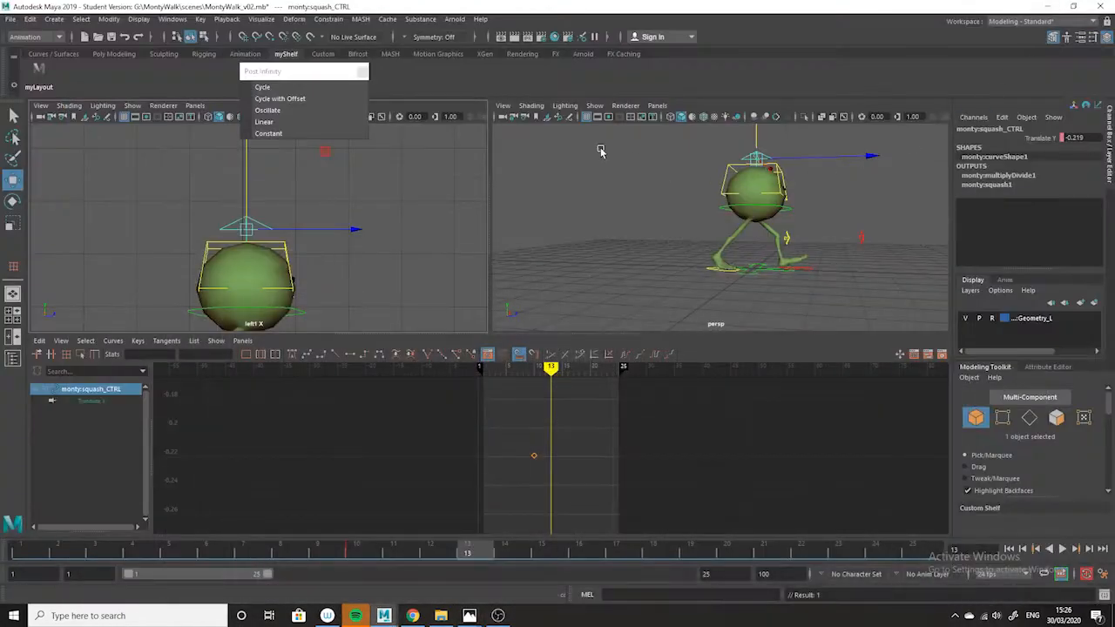
Stretch the body at frame 15 by keying the squash control's Translate Y at 0.262, and frame its curve.
{"action": "left_click", "coordinate": [578, 551]}
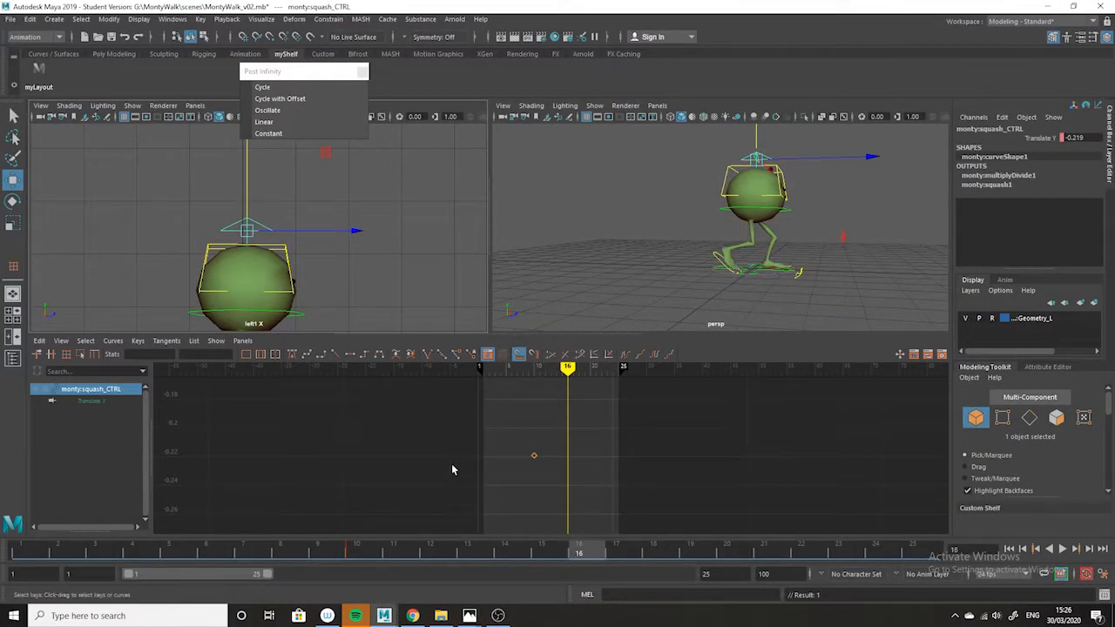
{"action": "left_click", "coordinate": [555, 558]}
{"action": "left_click_drag", "start_coordinate": [246, 184], "coordinate": [247, 170]}
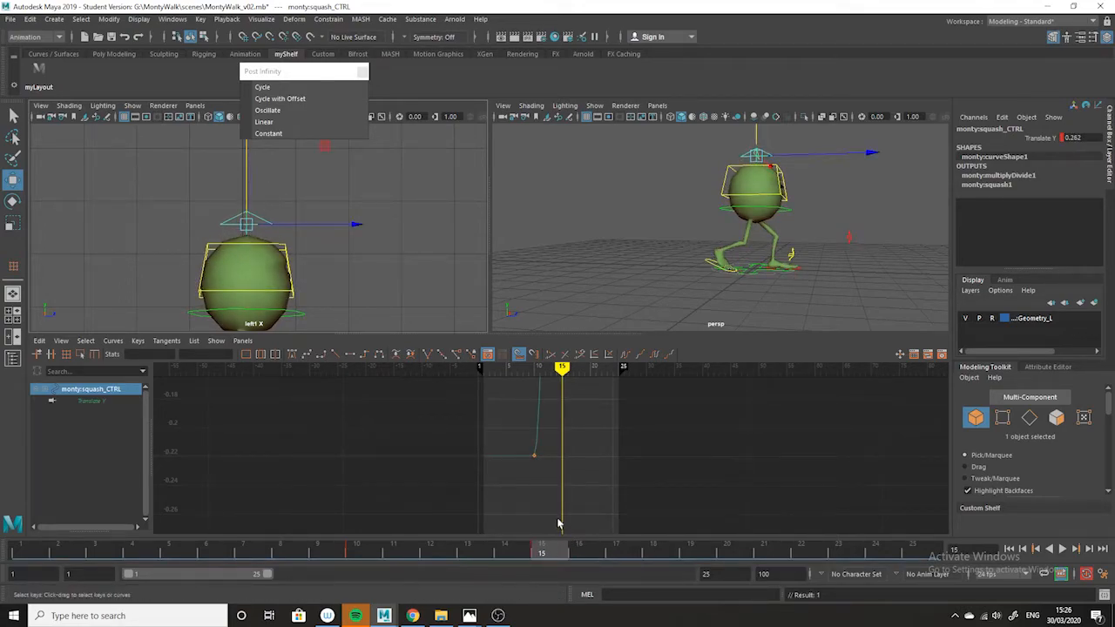
{"action": "mouse_move", "coordinate": [708, 496]}
{"action": "right_mouse_down", "text": "alt"}
{"action": "mouse_move", "coordinate": [554, 490]}
{"action": "mouse_move", "coordinate": [708, 497]}
{"action": "right_mouse_up", "text": "alt"}
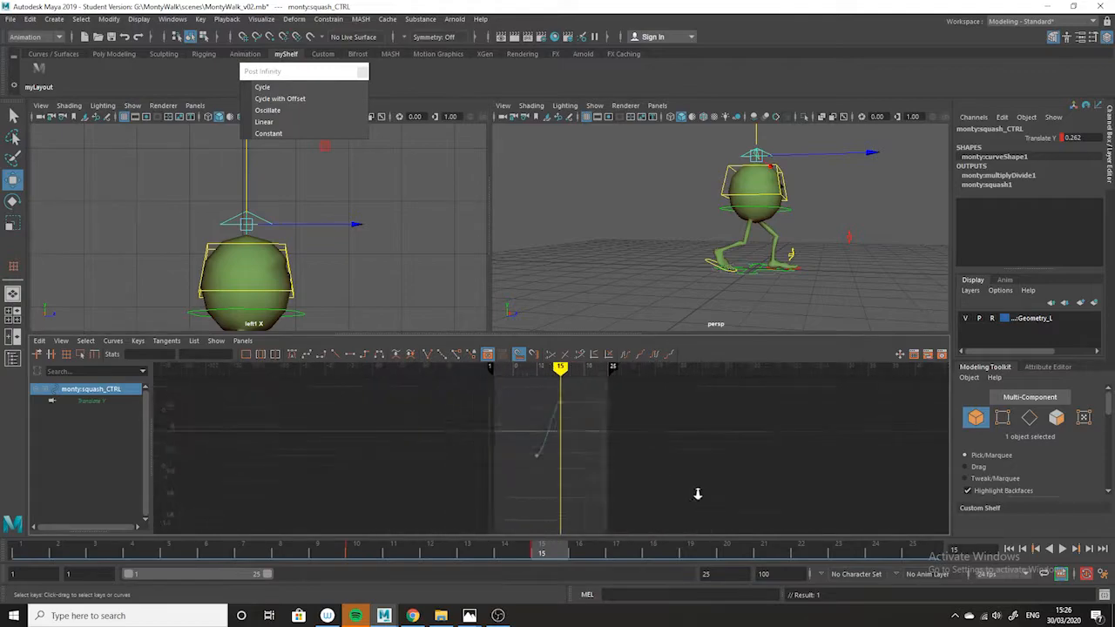
{"action": "key", "text": "f"}
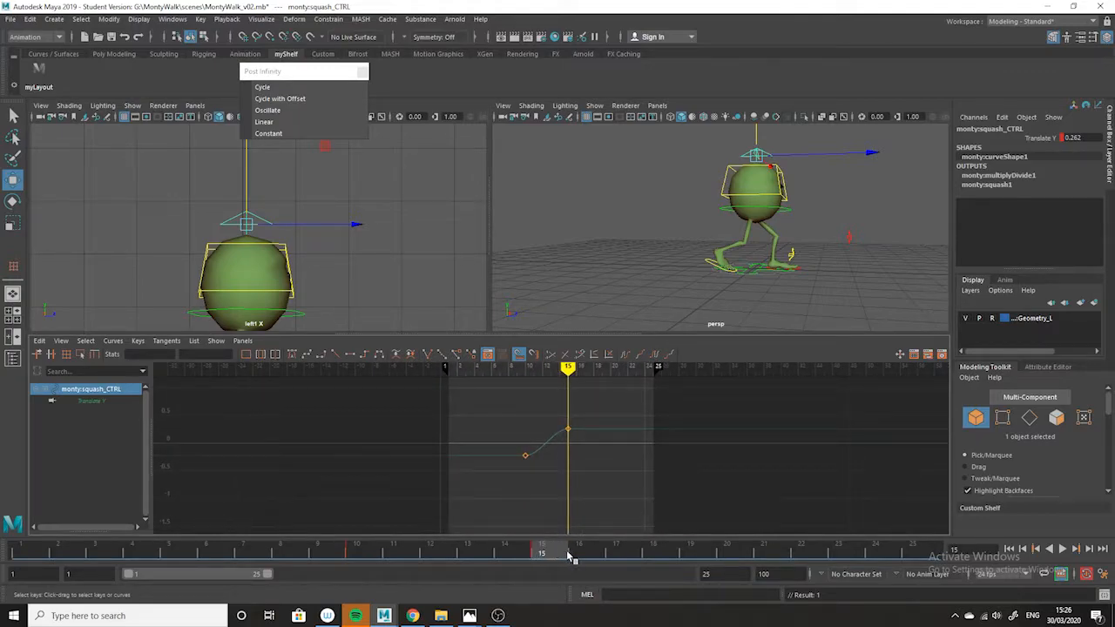
Squash the body at frame 18 by keying the squash control's Translate Y at -0.352.
{"action": "left_click_drag", "start_coordinate": [568, 557], "coordinate": [581, 557]}
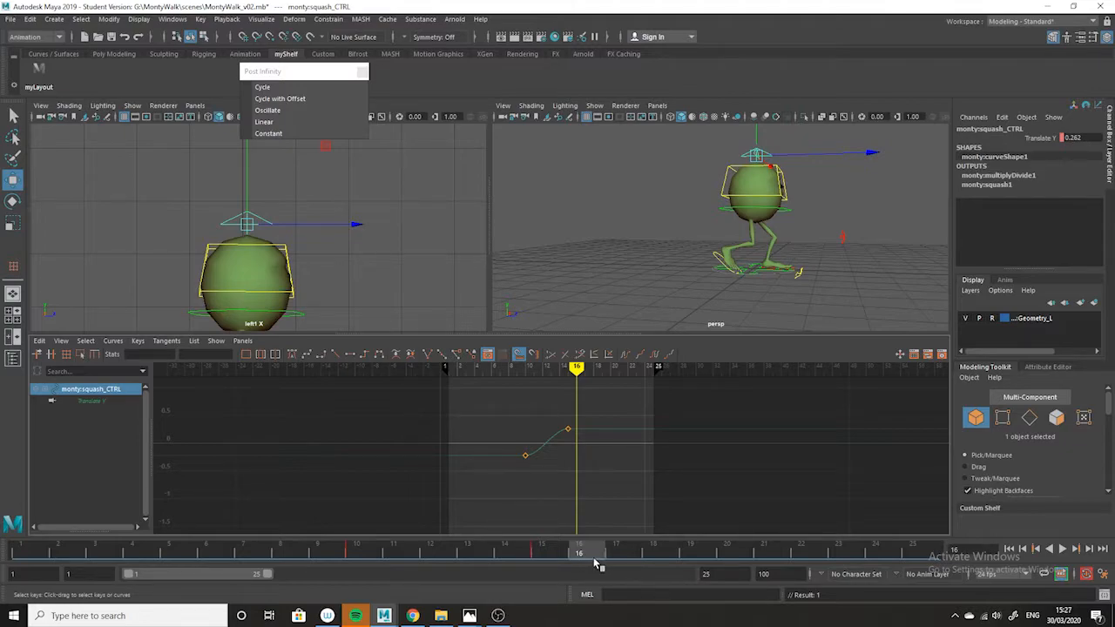
{"action": "left_click_drag", "start_coordinate": [590, 555], "coordinate": [653, 554]}
{"action": "left_click_drag", "start_coordinate": [246, 182], "coordinate": [244, 190]}
{"action": "mouse_move", "coordinate": [651, 555]}
{"action": "left_mouse_down"}
{"action": "mouse_move", "coordinate": [373, 551]}
{"action": "mouse_move", "coordinate": [555, 533]}
{"action": "mouse_move", "coordinate": [655, 555]}
{"action": "left_mouse_up"}
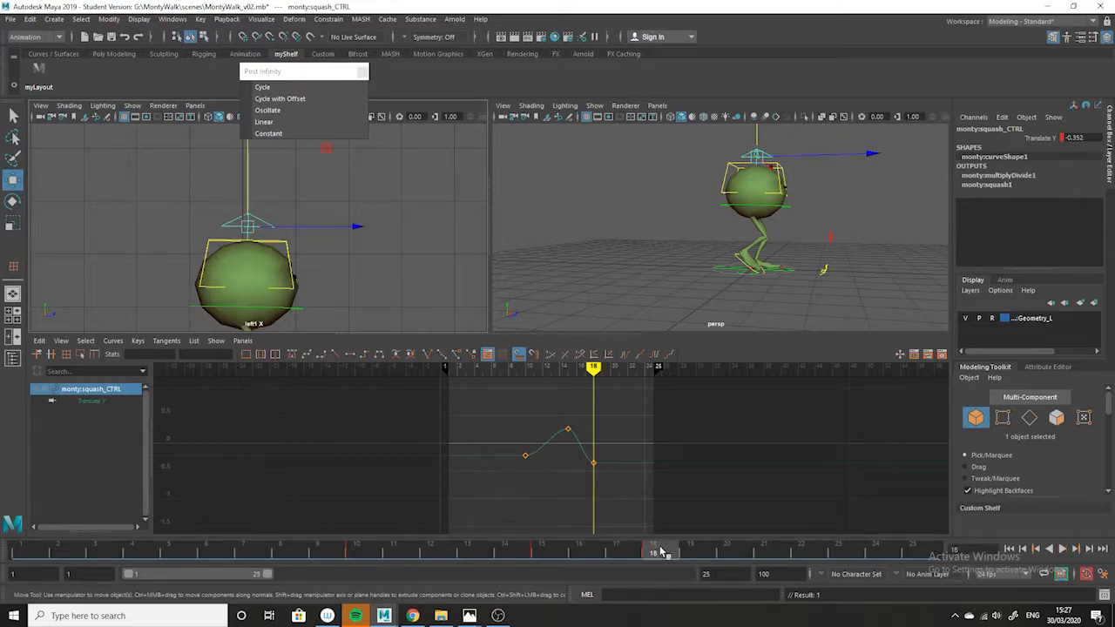
{"action": "mouse_move", "coordinate": [667, 555]}
{"action": "left_mouse_down"}
{"action": "mouse_move", "coordinate": [737, 552]}
{"action": "mouse_move", "coordinate": [655, 550]}
{"action": "left_mouse_up"}
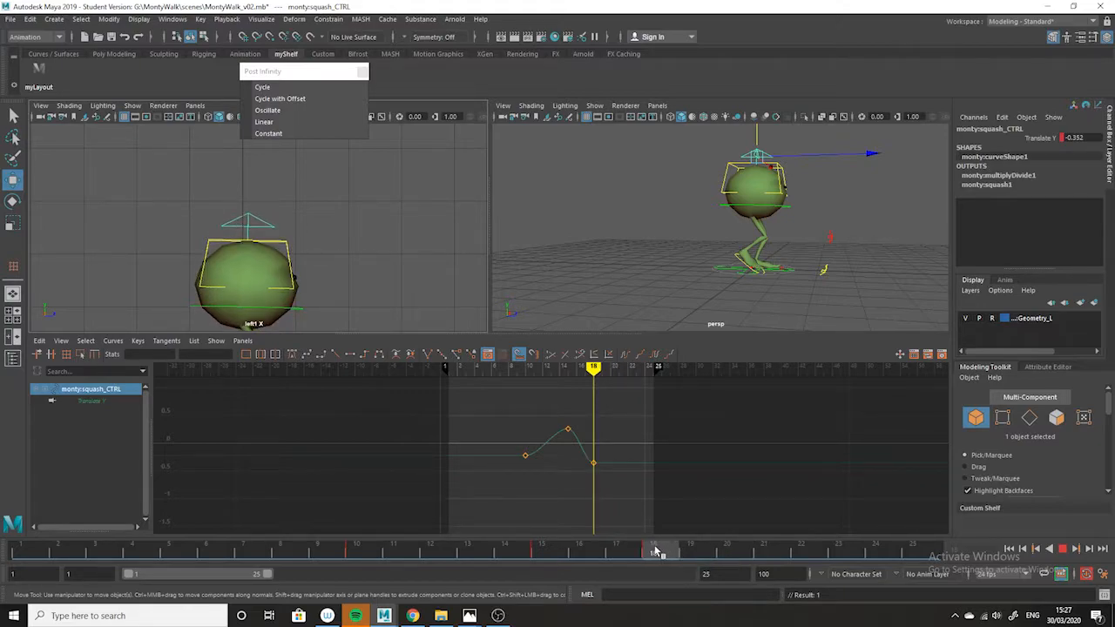
Stretch the body slightly at frame 20 by keying the squash control's Translate Y at 0.13.
{"action": "left_click_drag", "start_coordinate": [662, 549], "coordinate": [727, 551]}
{"action": "left_click_drag", "start_coordinate": [247, 185], "coordinate": [248, 174]}
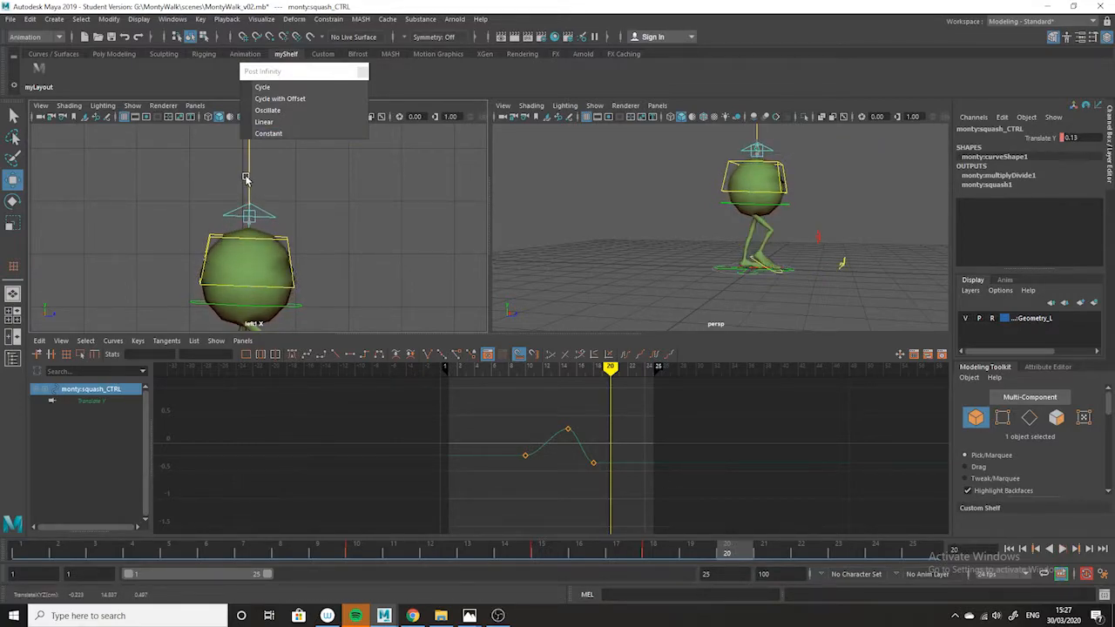
{"action": "key", "text": "s"}
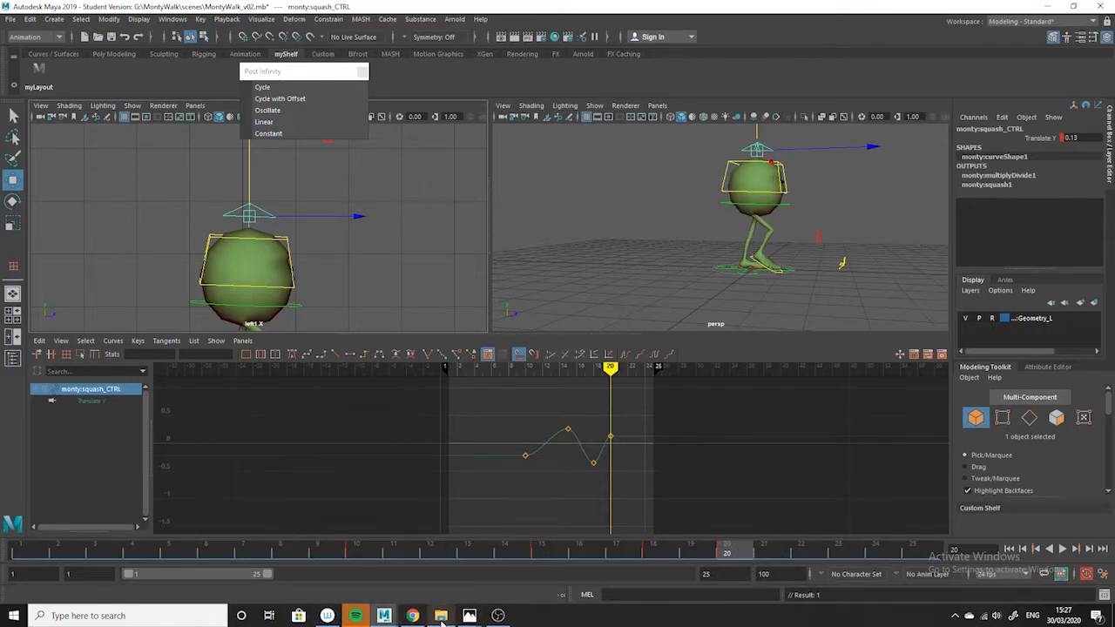
Check the walkcycle.jpeg reference, key the squash control's Translate Y at -0.22 on frame 22, and preview the motion.
{"action": "mouse_move", "coordinate": [469, 615]}
{"action": "left_click", "coordinate": [595, 595]}
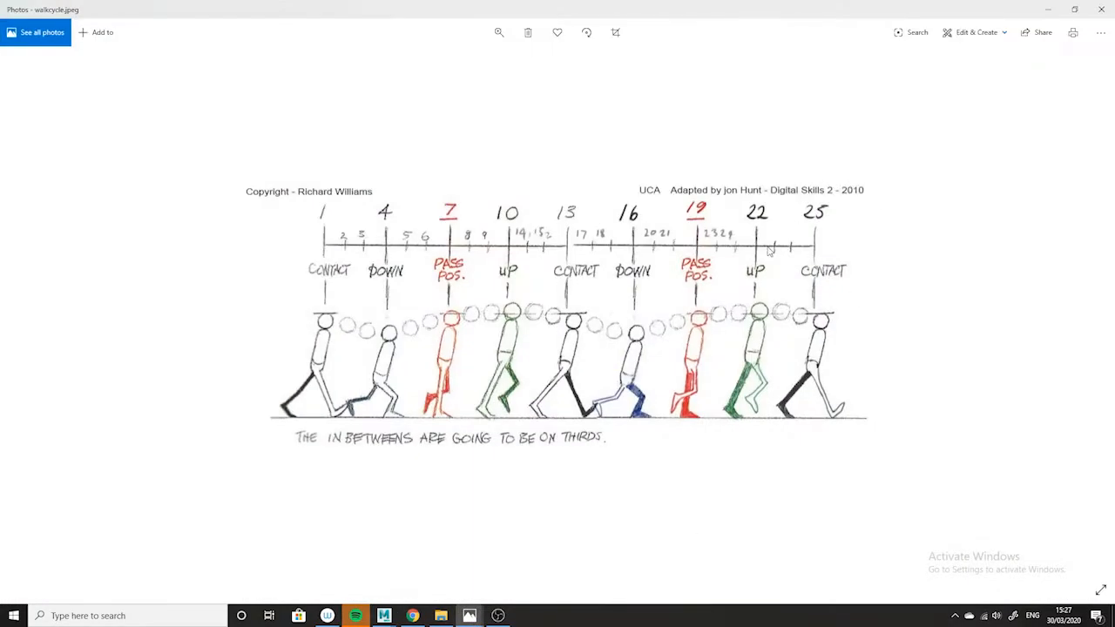
{"action": "left_click", "coordinate": [1047, 9]}
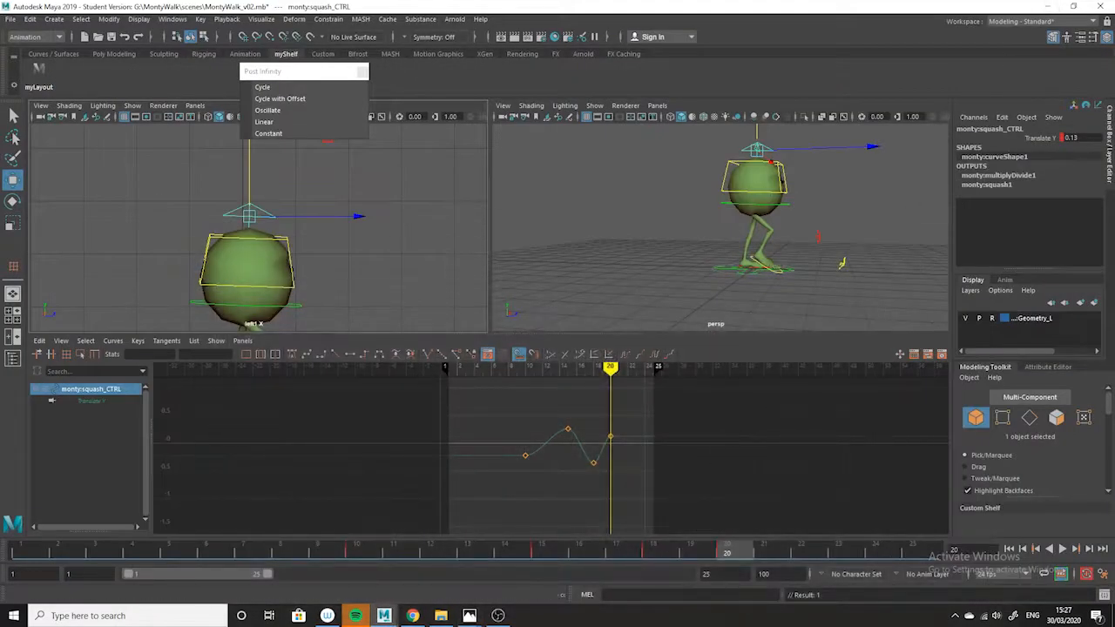
{"action": "left_click", "coordinate": [812, 548]}
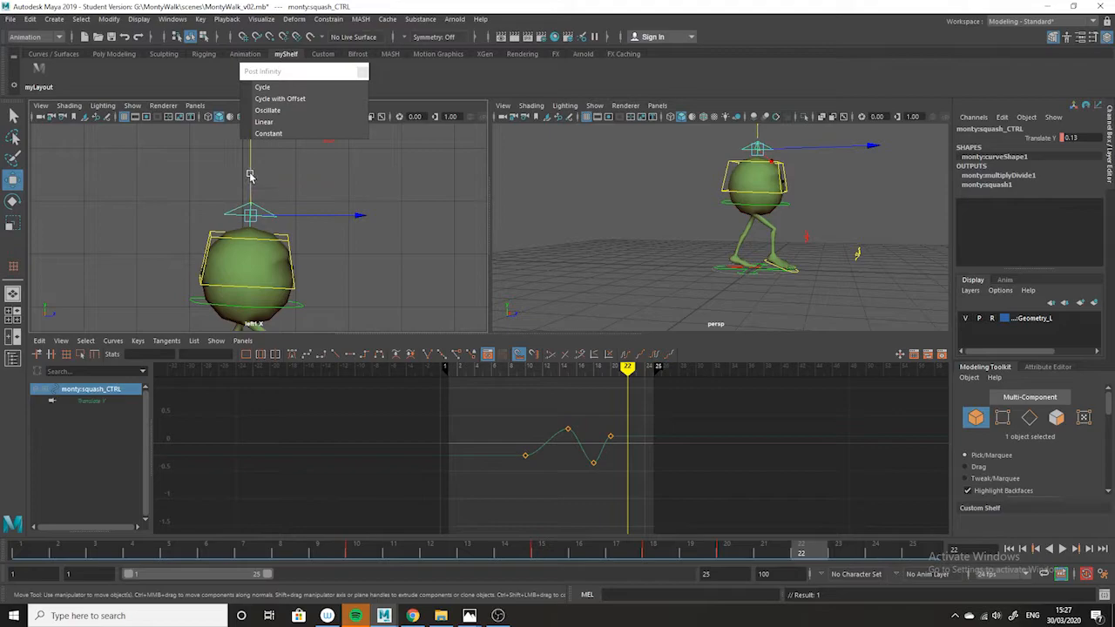
{"action": "left_click_drag", "start_coordinate": [250, 175], "coordinate": [248, 182]}
{"action": "key", "text": "s"}
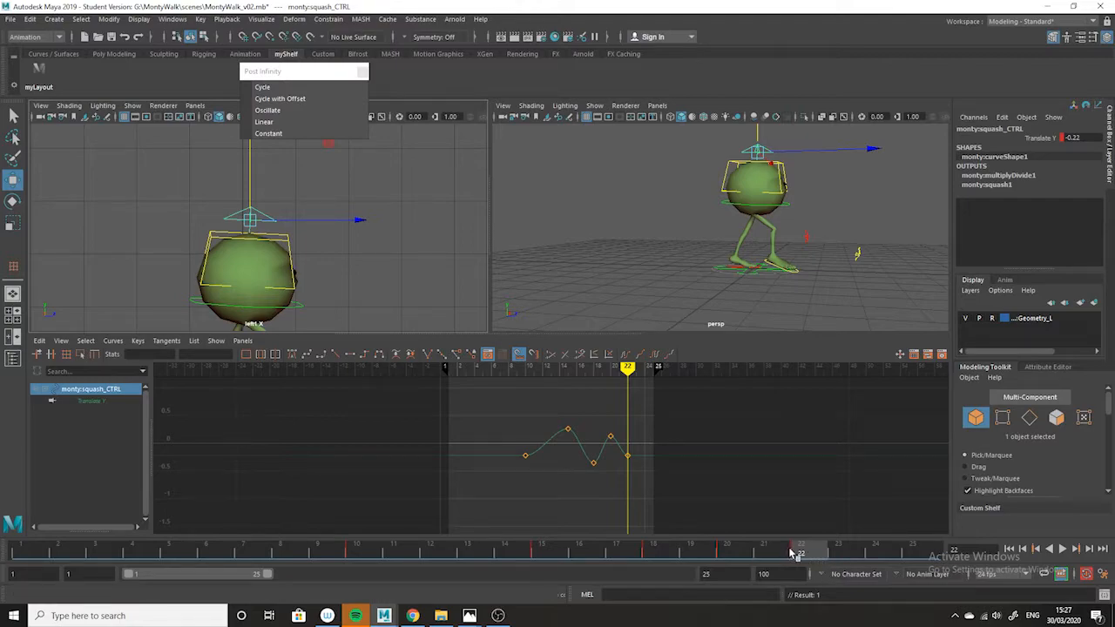
{"action": "key", "text": "alt+v"}
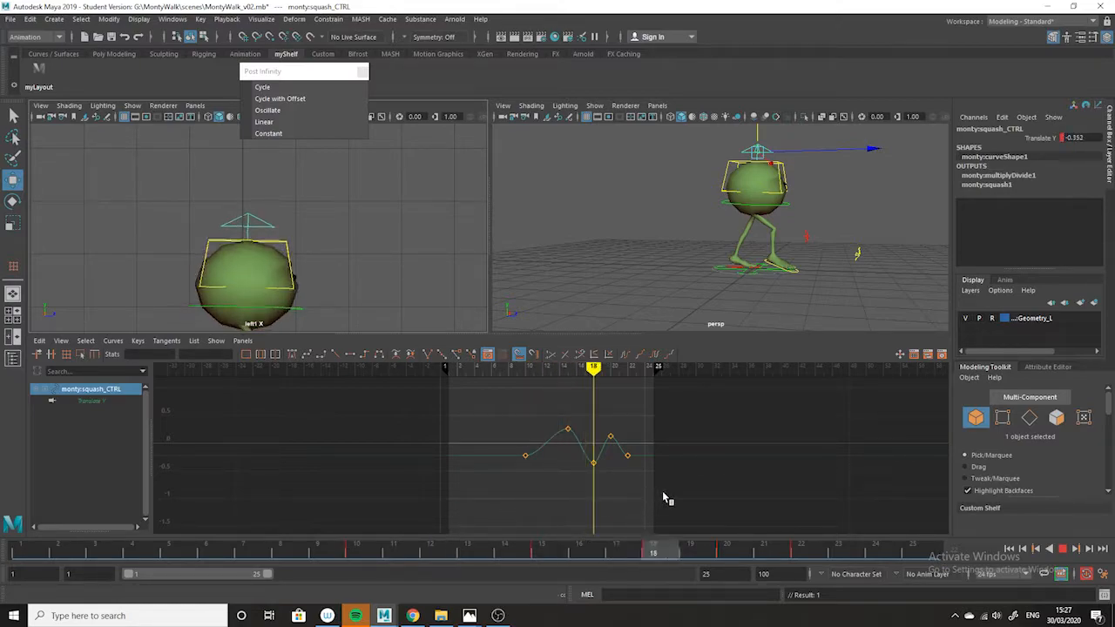
{"action": "left_click_drag", "start_coordinate": [751, 479], "coordinate": [817, 477]}
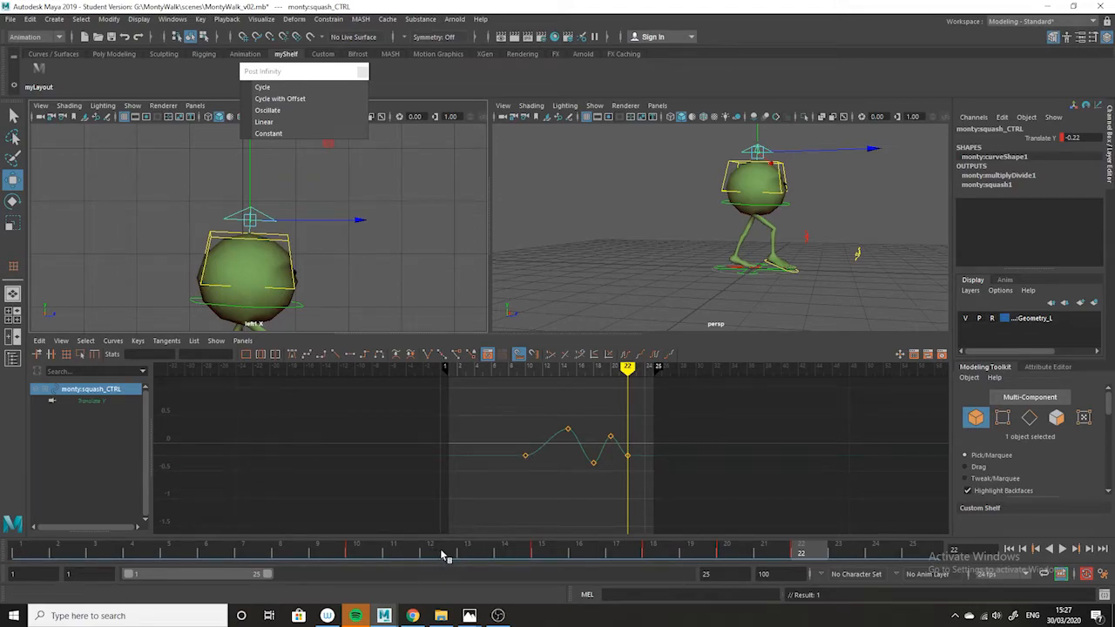
Key the squash control at frame 13 on its current curve value, and copy that key to frame 25.
{"action": "left_click", "coordinate": [466, 554]}
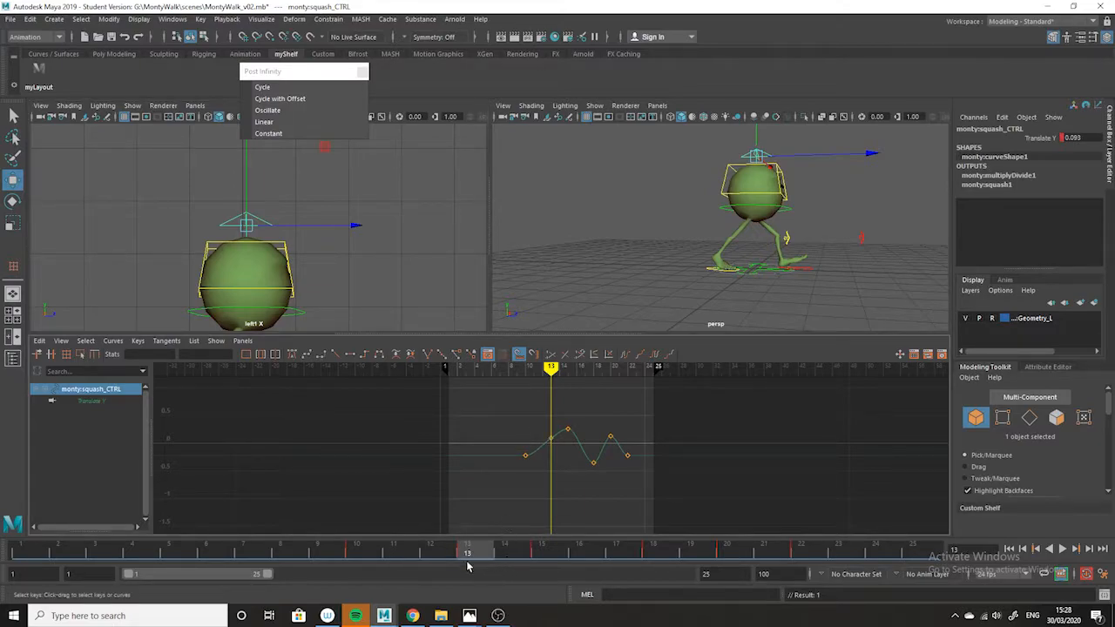
{"action": "right_click", "coordinate": [474, 554]}
{"action": "mouse_move", "coordinate": [490, 403]}
{"action": "left_click", "coordinate": [497, 364]}
{"action": "left_click", "coordinate": [921, 554]}
{"action": "right_click", "coordinate": [921, 554]}
{"action": "mouse_move", "coordinate": [953, 381]}
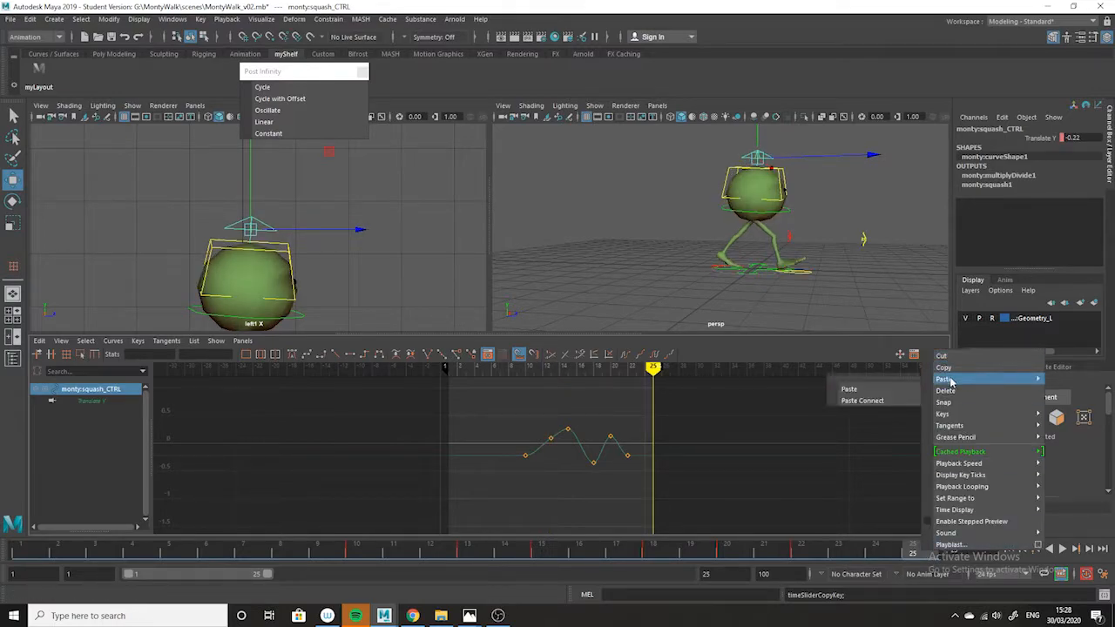
{"action": "left_click", "coordinate": [889, 391]}
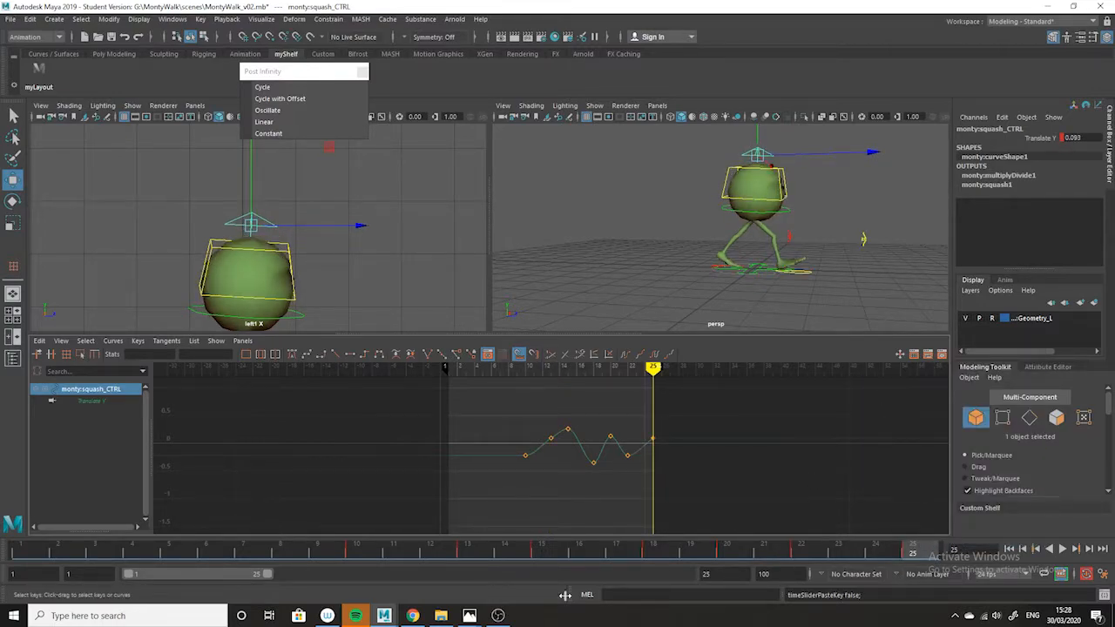
Paste the copied frame 13 squash key at frame 1.
{"action": "left_click", "coordinate": [26, 552]}
{"action": "right_click", "coordinate": [26, 552]}
{"action": "mouse_move", "coordinate": [53, 378]}
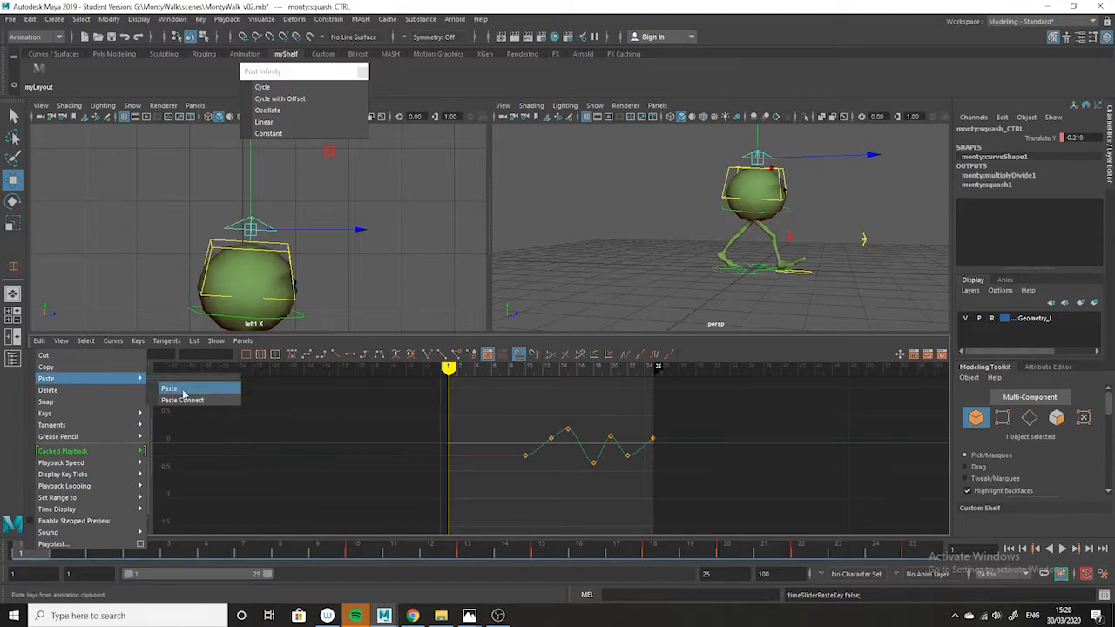
{"action": "left_click", "coordinate": [178, 388]}
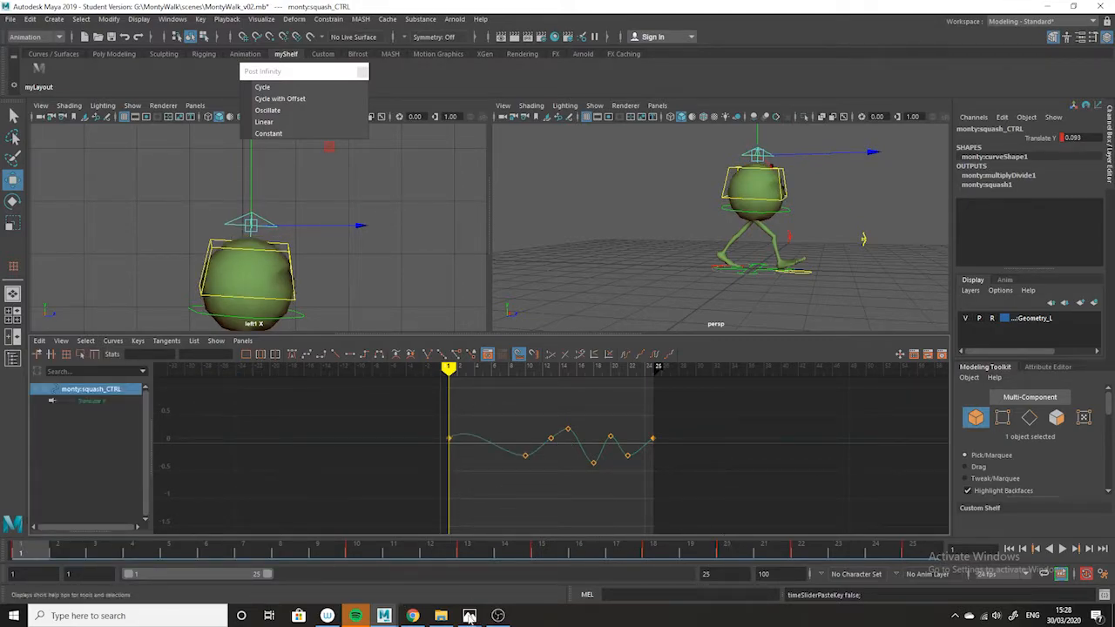
Delete the squash control's keys at frames 1 and 10 from its Translate Y curve.
{"action": "left_click", "coordinate": [477, 553]}
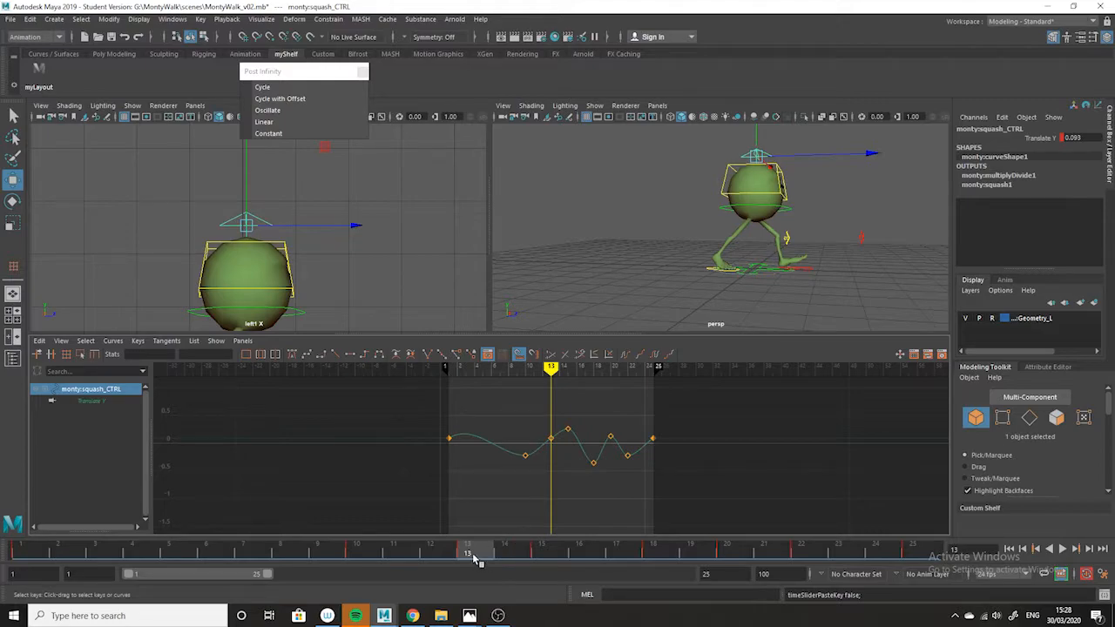
{"action": "mouse_move", "coordinate": [485, 559]}
{"action": "left_mouse_down"}
{"action": "mouse_move", "coordinate": [497, 547]}
{"action": "mouse_move", "coordinate": [704, 547]}
{"action": "mouse_move", "coordinate": [149, 515]}
{"action": "mouse_move", "coordinate": [341, 518]}
{"action": "mouse_move", "coordinate": [356, 541]}
{"action": "left_mouse_up"}
{"action": "left_click_drag", "start_coordinate": [434, 435], "coordinate": [541, 547]}
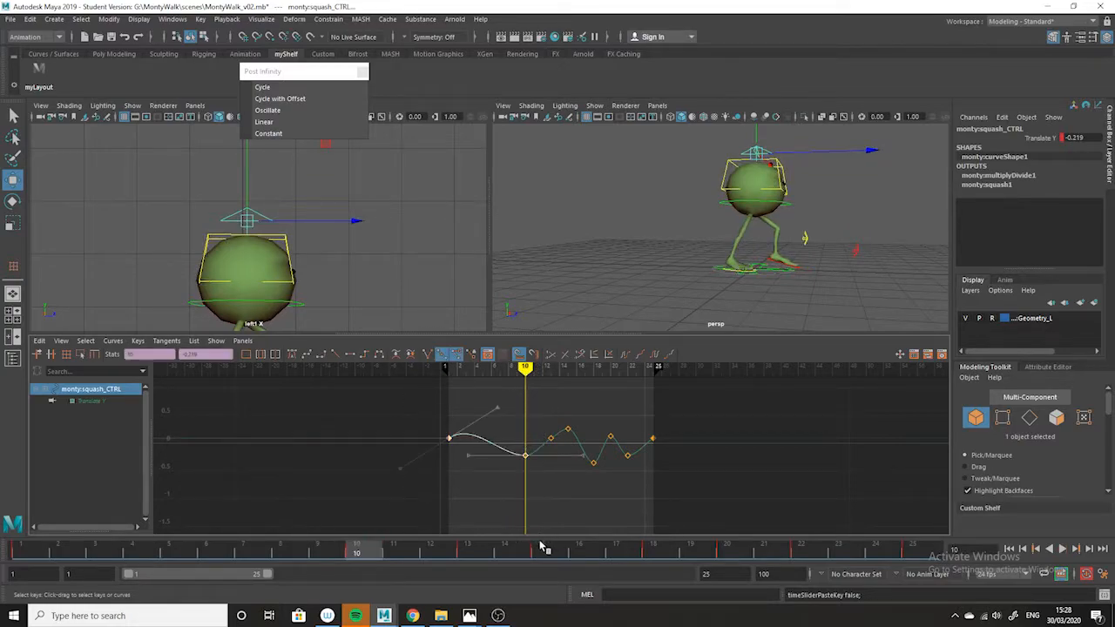
{"action": "key", "text": "Delete"}
Compare the squash at frames 13 and 25, and set the squash curve's pre-infinity to Cycle.
{"action": "left_click_drag", "start_coordinate": [694, 398], "coordinate": [558, 479]}
{"action": "left_click", "coordinate": [550, 437]}
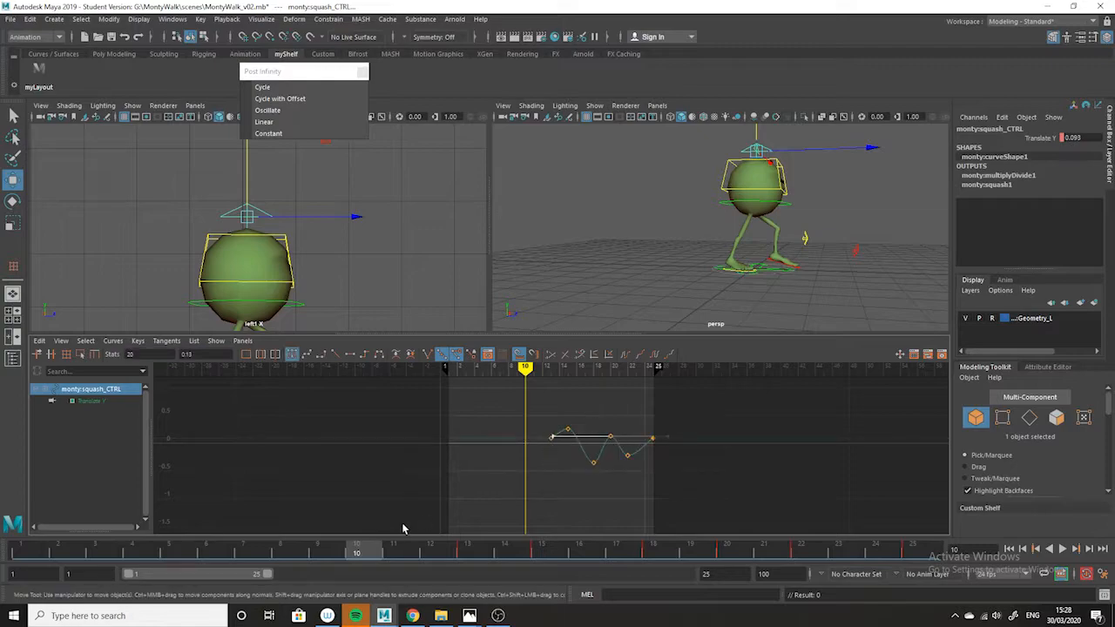
{"action": "left_click", "coordinate": [466, 552]}
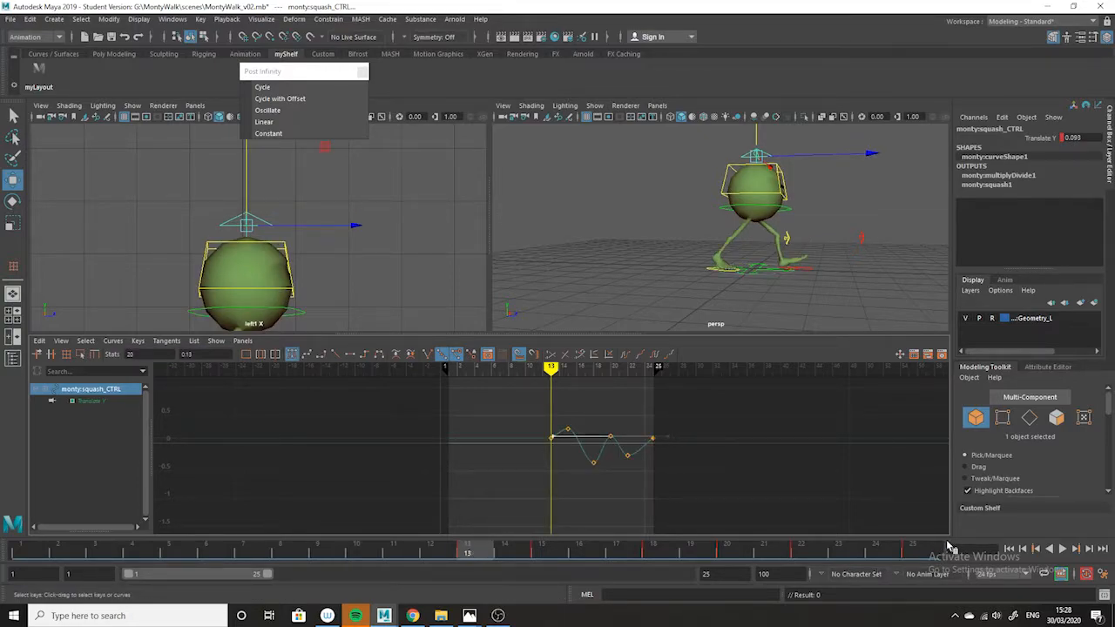
{"action": "left_click", "coordinate": [919, 550]}
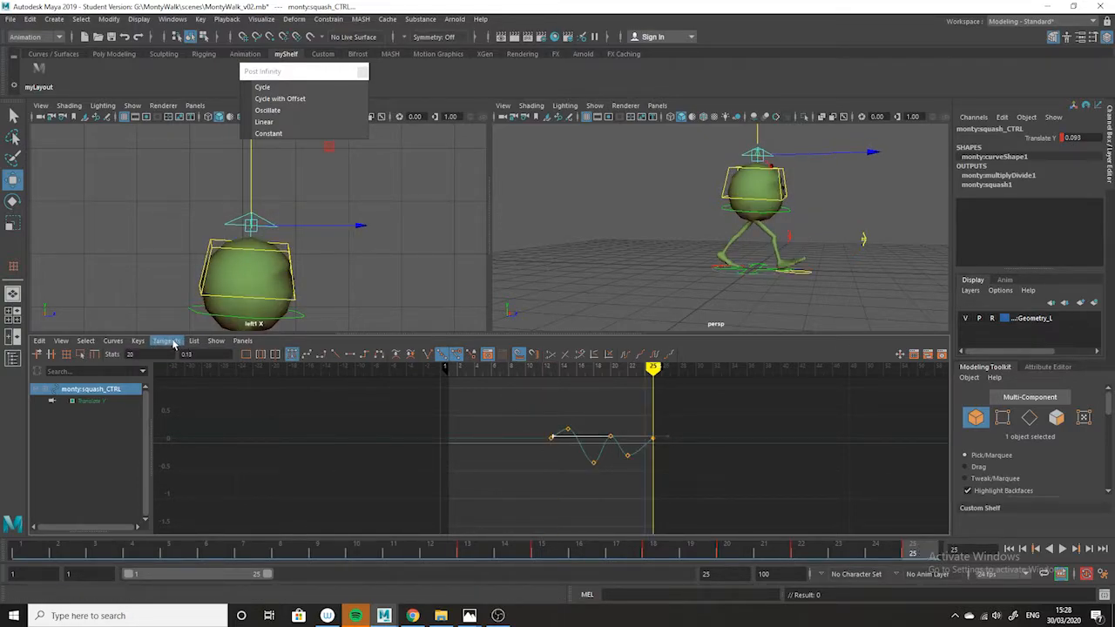
{"action": "left_click", "coordinate": [111, 341]}
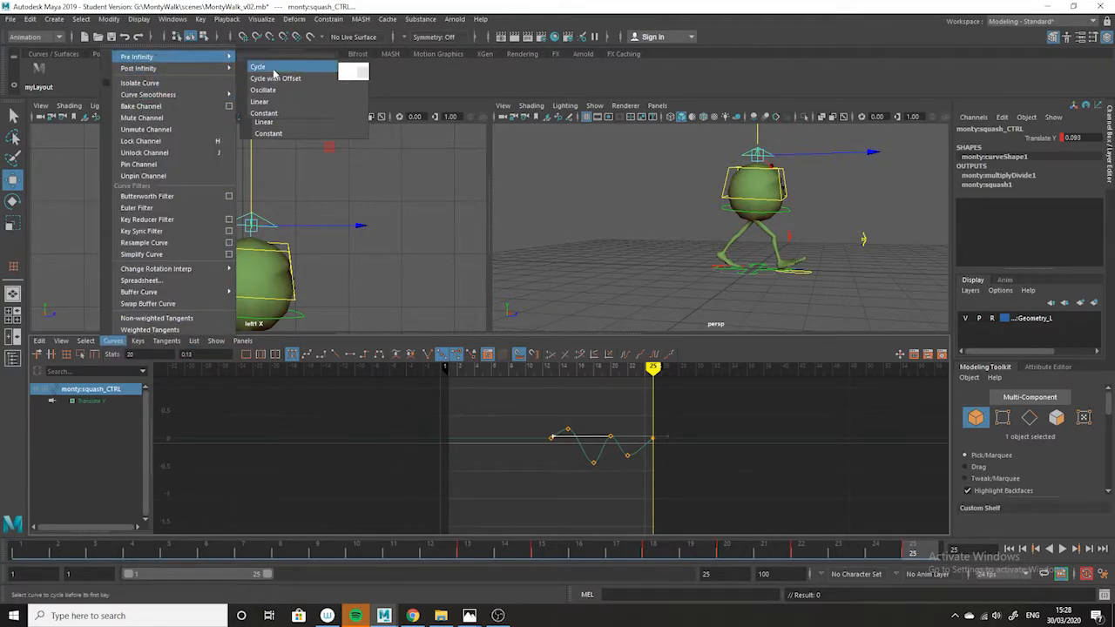
{"action": "left_click", "coordinate": [273, 74]}
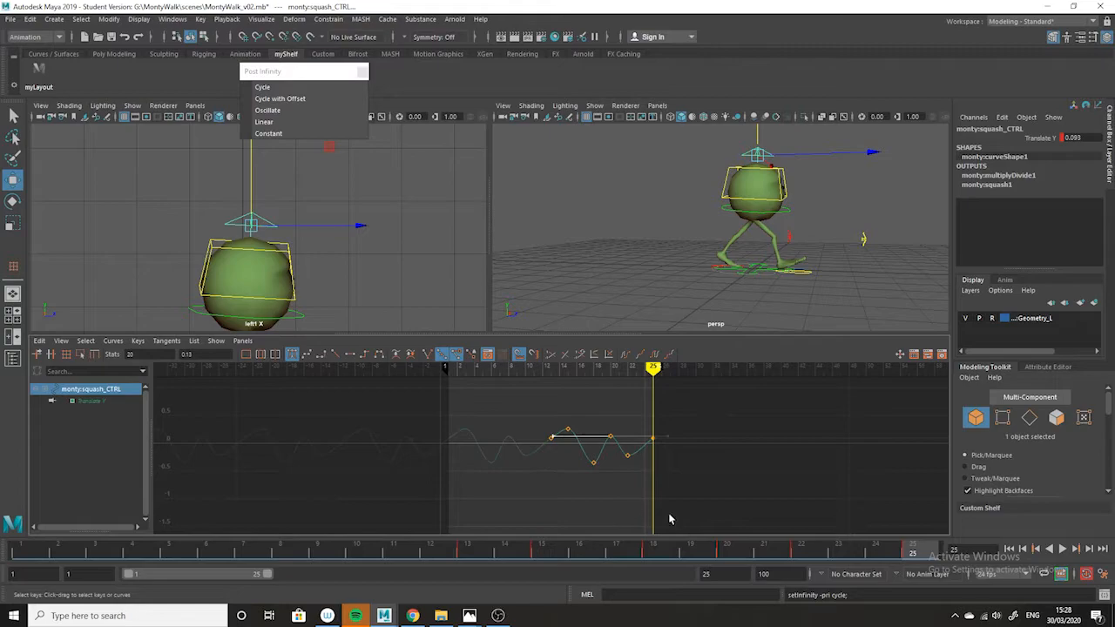
Deselect the squash control and play the walk in the perspective view to review the squash and stretch.
{"action": "left_click_drag", "start_coordinate": [899, 557], "coordinate": [897, 475]}
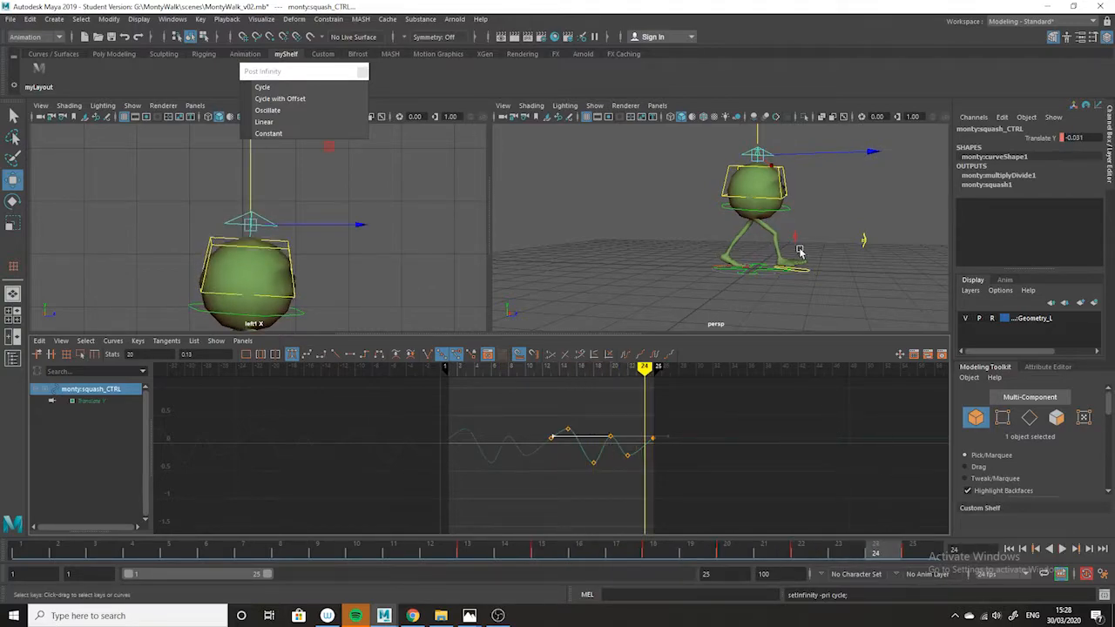
{"action": "left_click", "coordinate": [834, 294]}
{"action": "left_click", "coordinate": [1062, 549]}
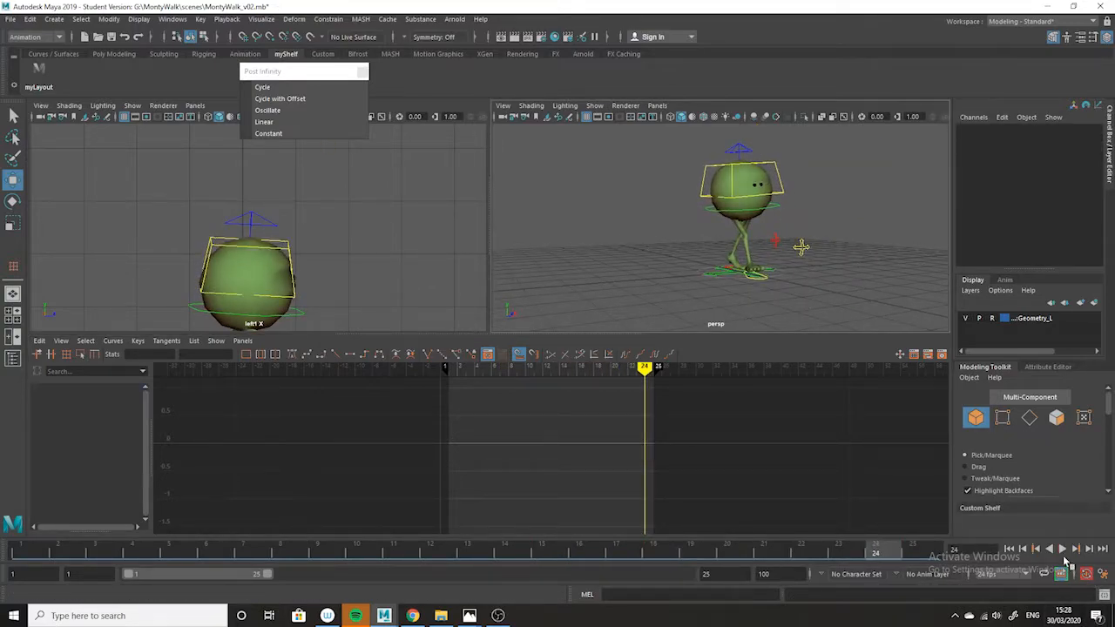
{"action": "left_click", "coordinate": [1061, 550]}
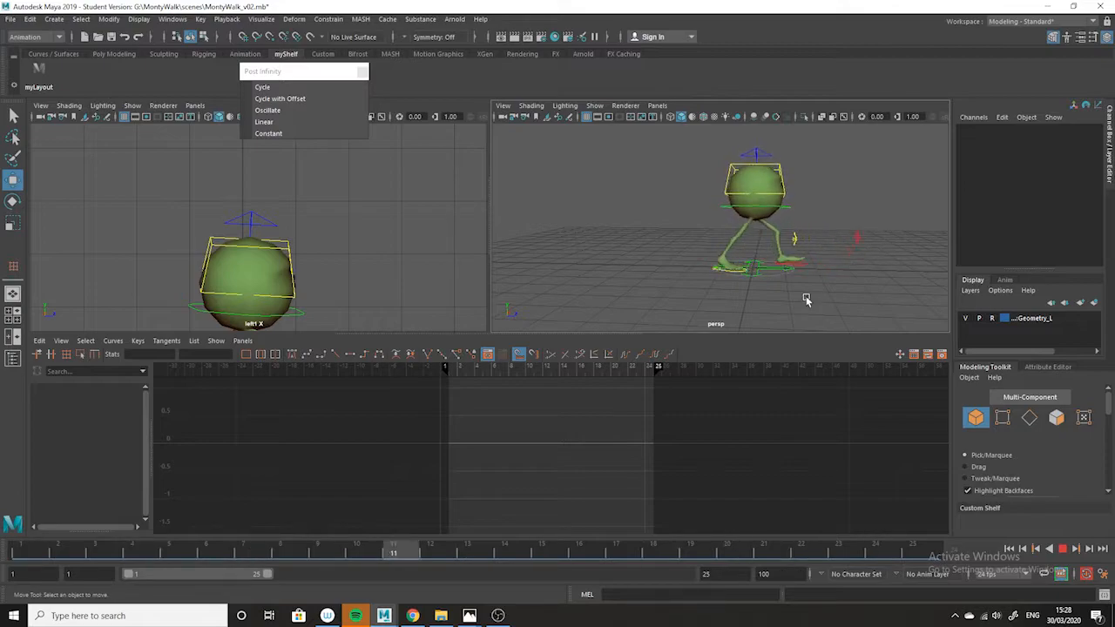
Review the playing walk from front and side angles in the perspective view and stop the playback.
{"action": "left_click_drag", "start_coordinate": [804, 299], "coordinate": [695, 277], "text": "alt"}
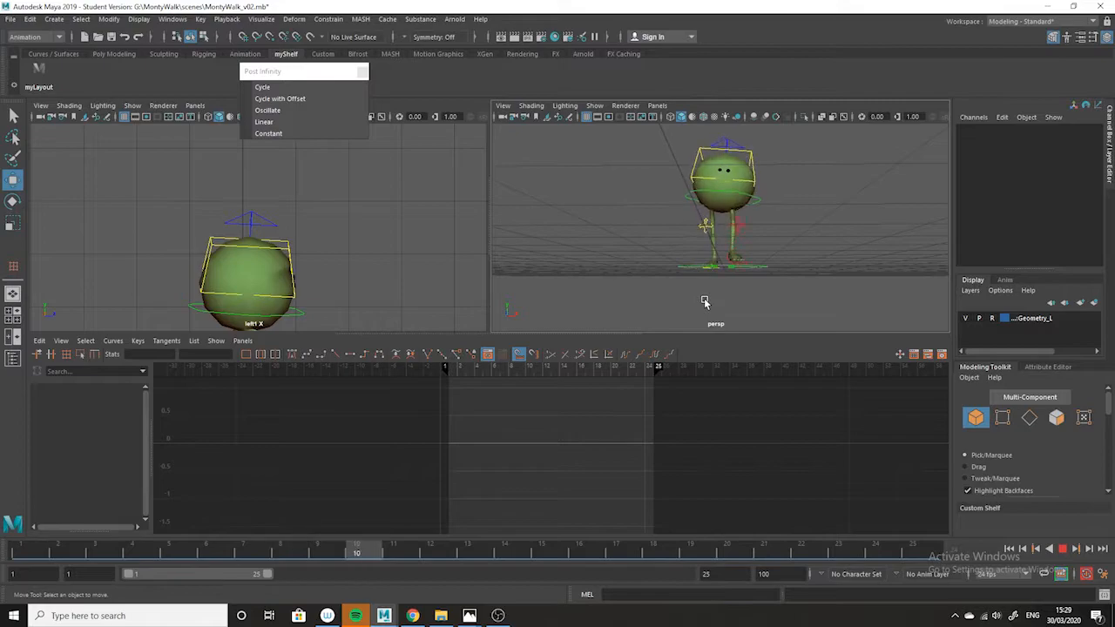
{"action": "left_click_drag", "start_coordinate": [714, 318], "coordinate": [755, 325], "text": "alt"}
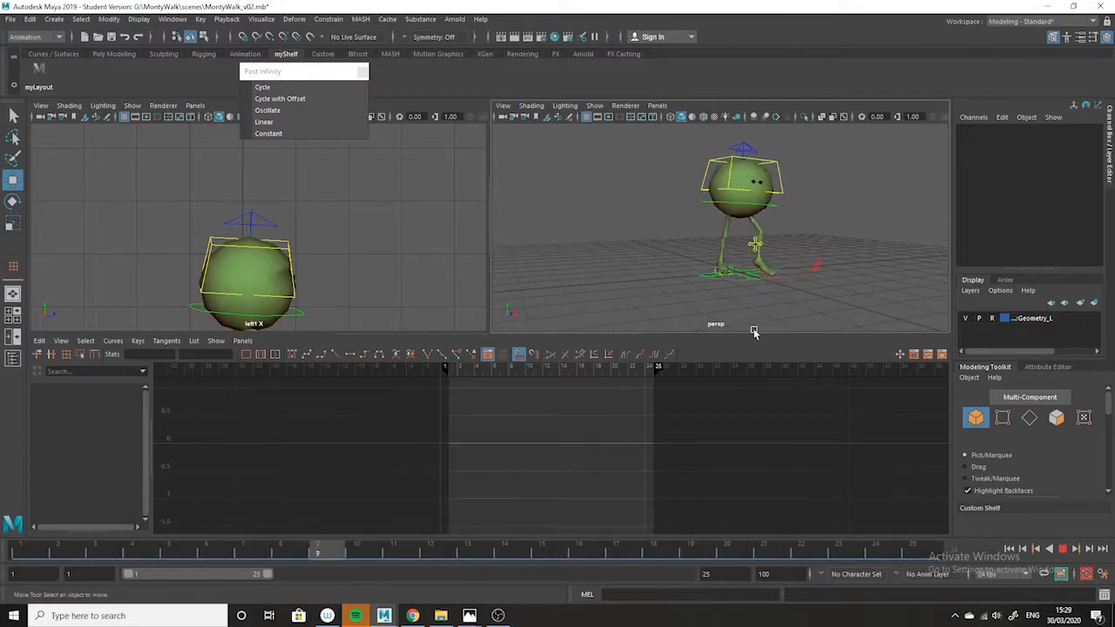
{"action": "key", "text": "Escape"}
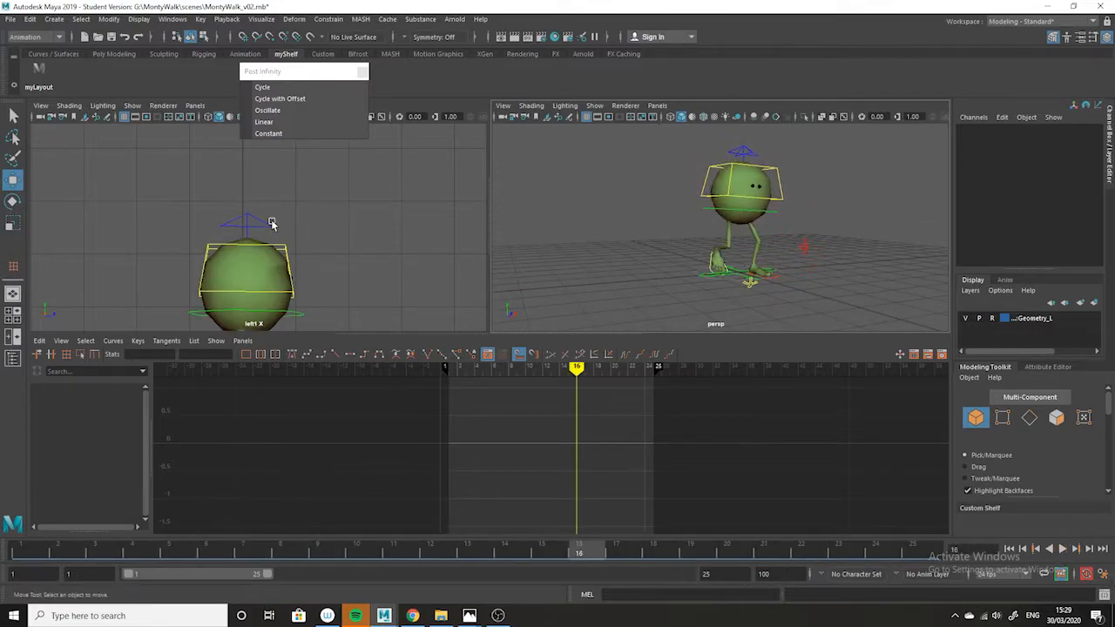
Scale the values of all keys on the squash control's Translate Y curve by 0.6 to soften the squash and stretch.
{"action": "left_click", "coordinate": [277, 222]}
{"action": "key", "text": "f"}
{"action": "left_click_drag", "start_coordinate": [697, 421], "coordinate": [405, 523]}
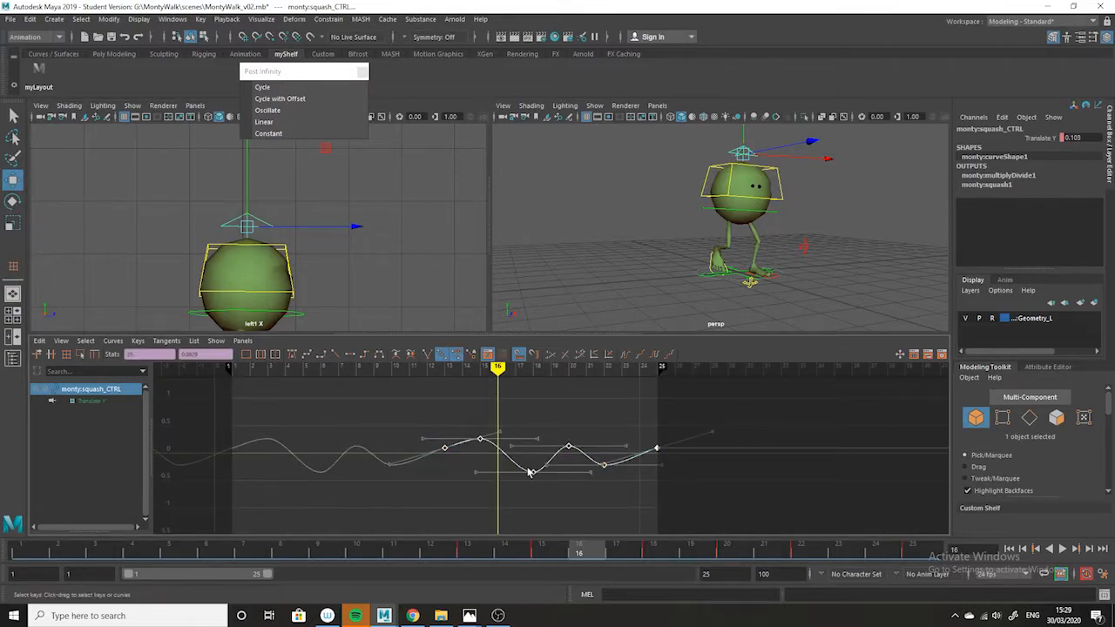
{"action": "left_click_drag", "start_coordinate": [758, 421], "coordinate": [453, 500]}
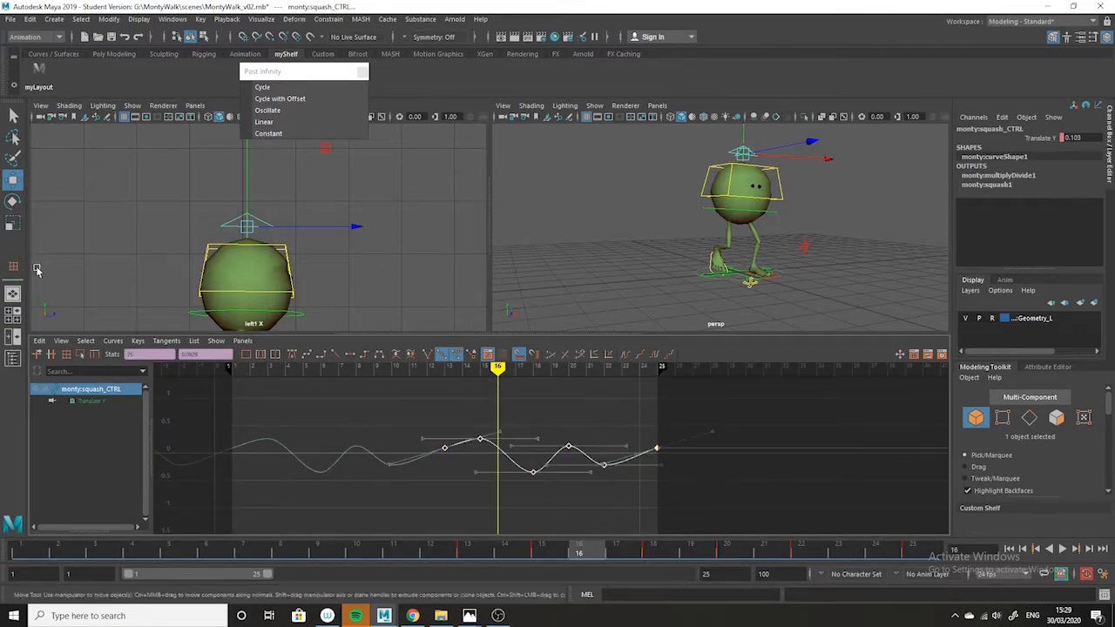
{"action": "left_click", "coordinate": [11, 223]}
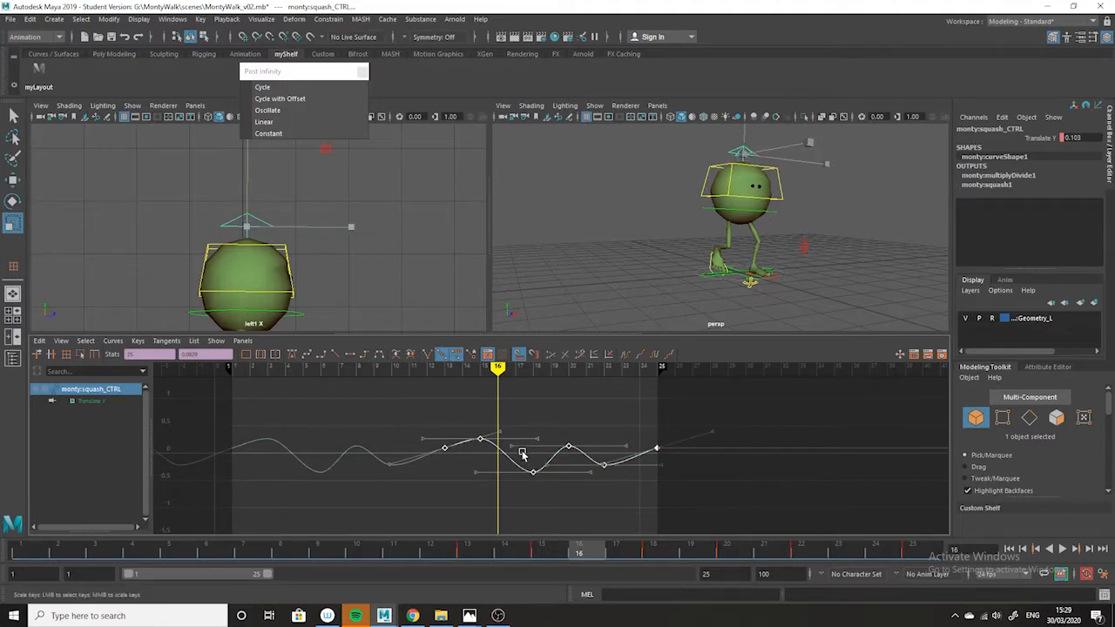
{"action": "middle_click_drag", "start_coordinate": [523, 452], "coordinate": [524, 447], "text": "shift"}
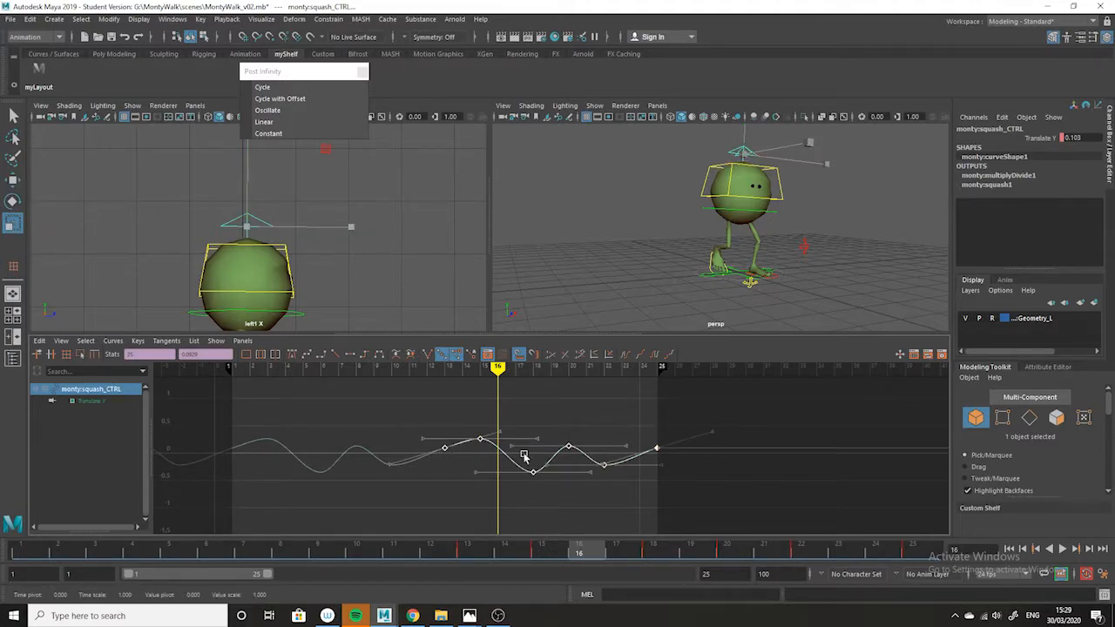
{"action": "middle_click_drag", "start_coordinate": [521, 450], "coordinate": [521, 464], "text": "shift"}
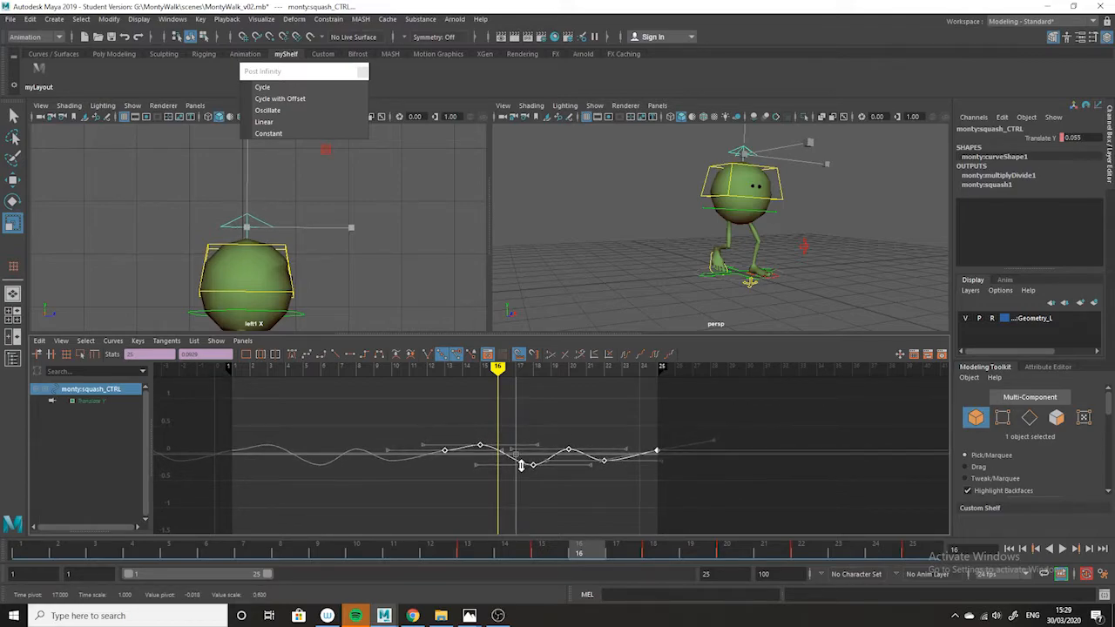
Play the walk in the side view, deselect the squash control, and replay it in the perspective view from several angles.
{"action": "key", "text": "alt+v"}
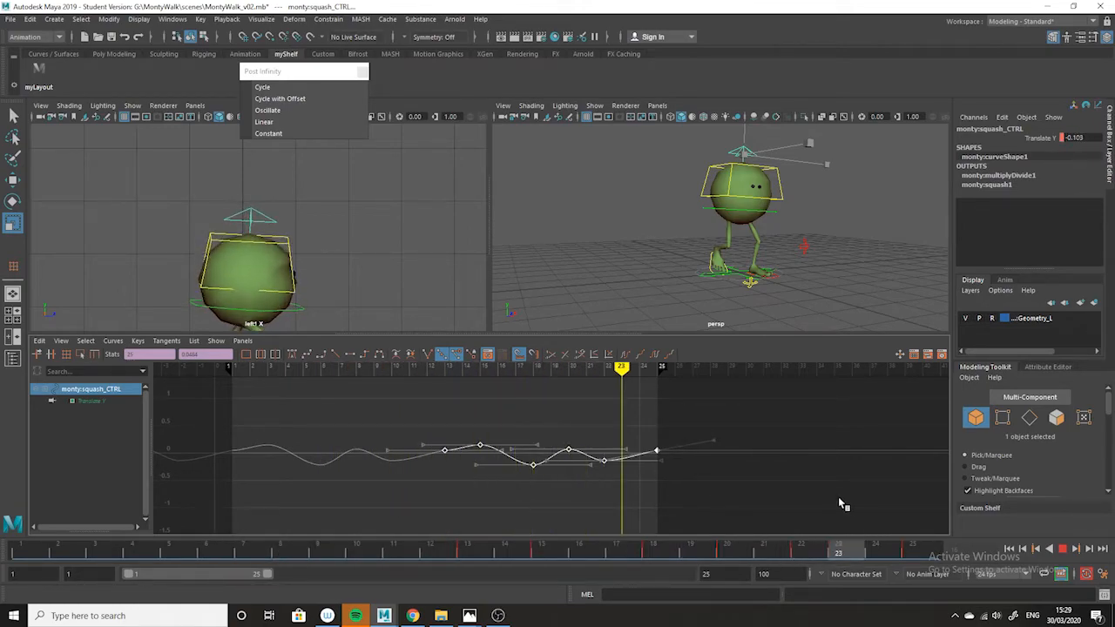
{"action": "key", "text": "alt+v"}
{"action": "left_click", "coordinate": [898, 316]}
{"action": "left_click", "coordinate": [1062, 550]}
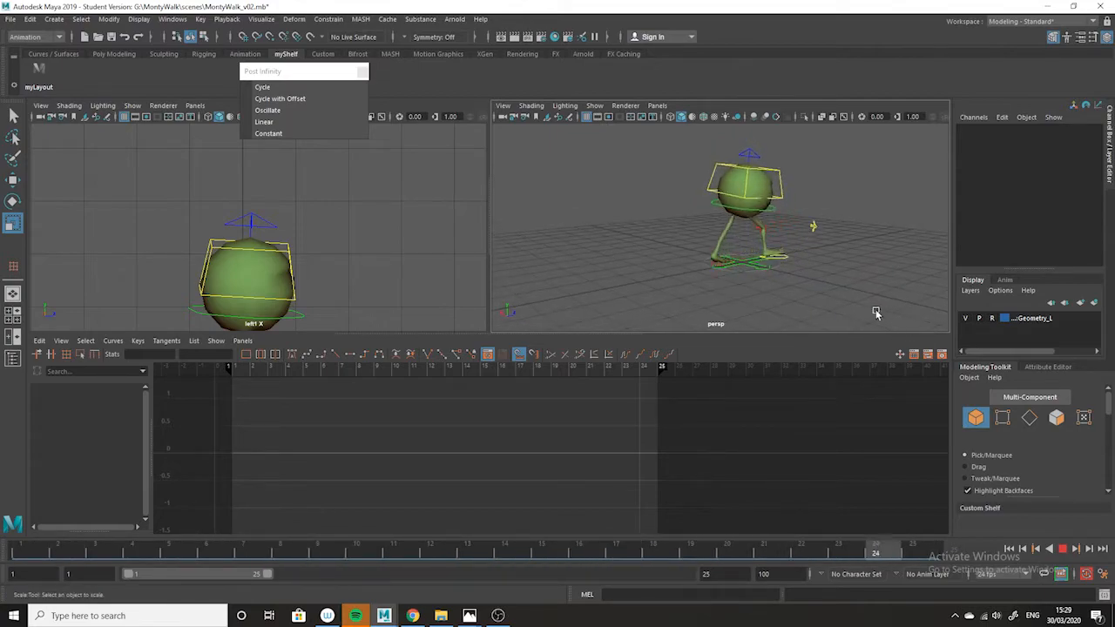
{"action": "left_click_drag", "start_coordinate": [854, 306], "coordinate": [668, 312], "text": "alt"}
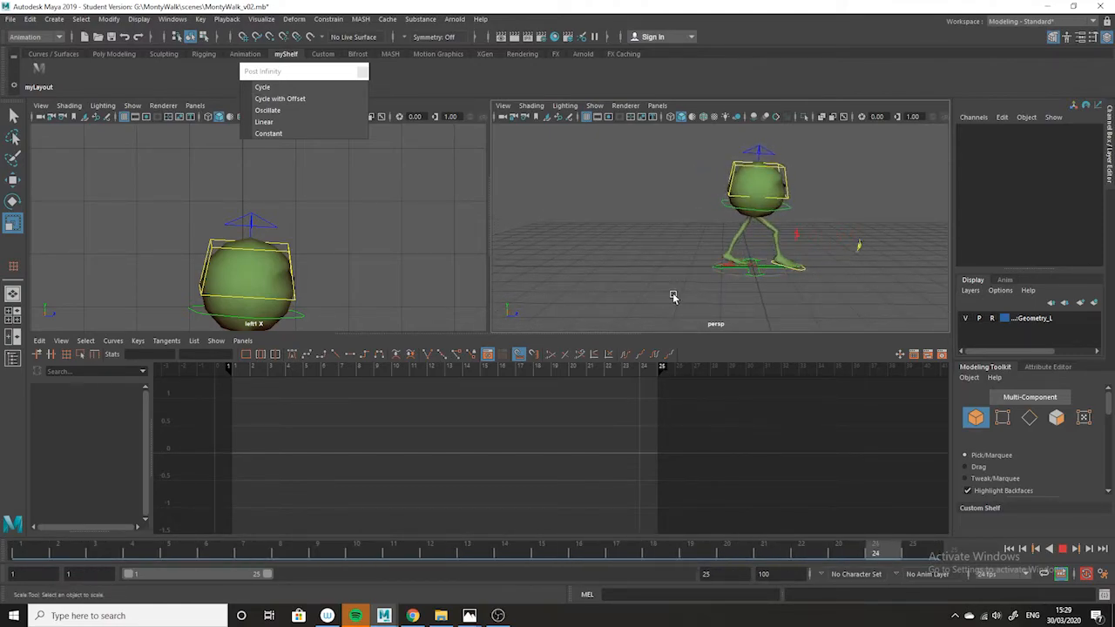
{"action": "left_click_drag", "start_coordinate": [670, 294], "coordinate": [709, 298], "text": "alt"}
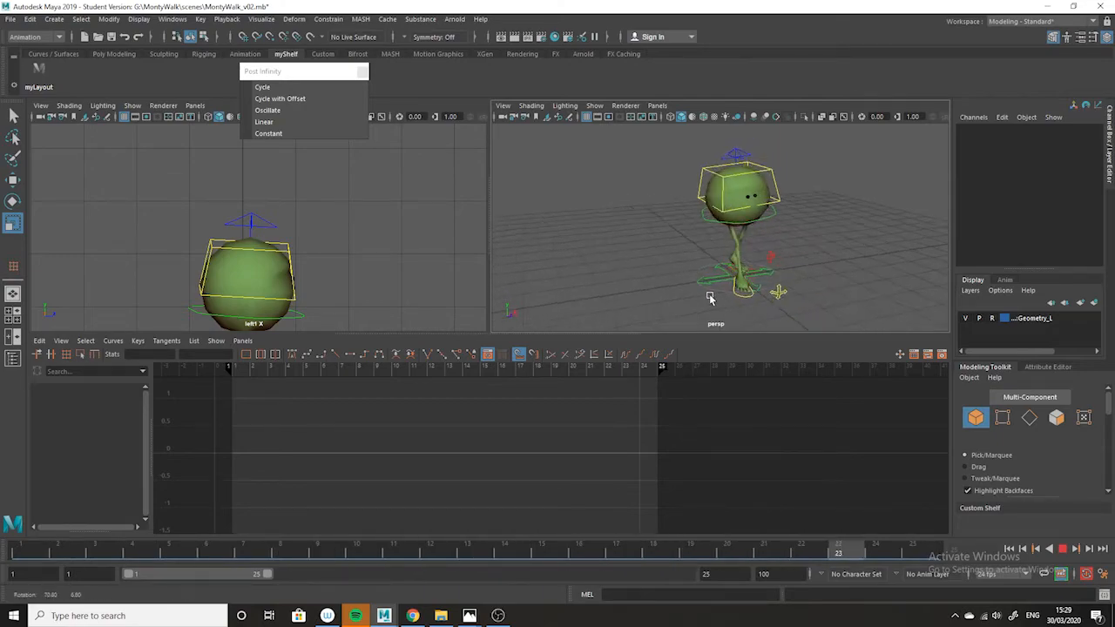